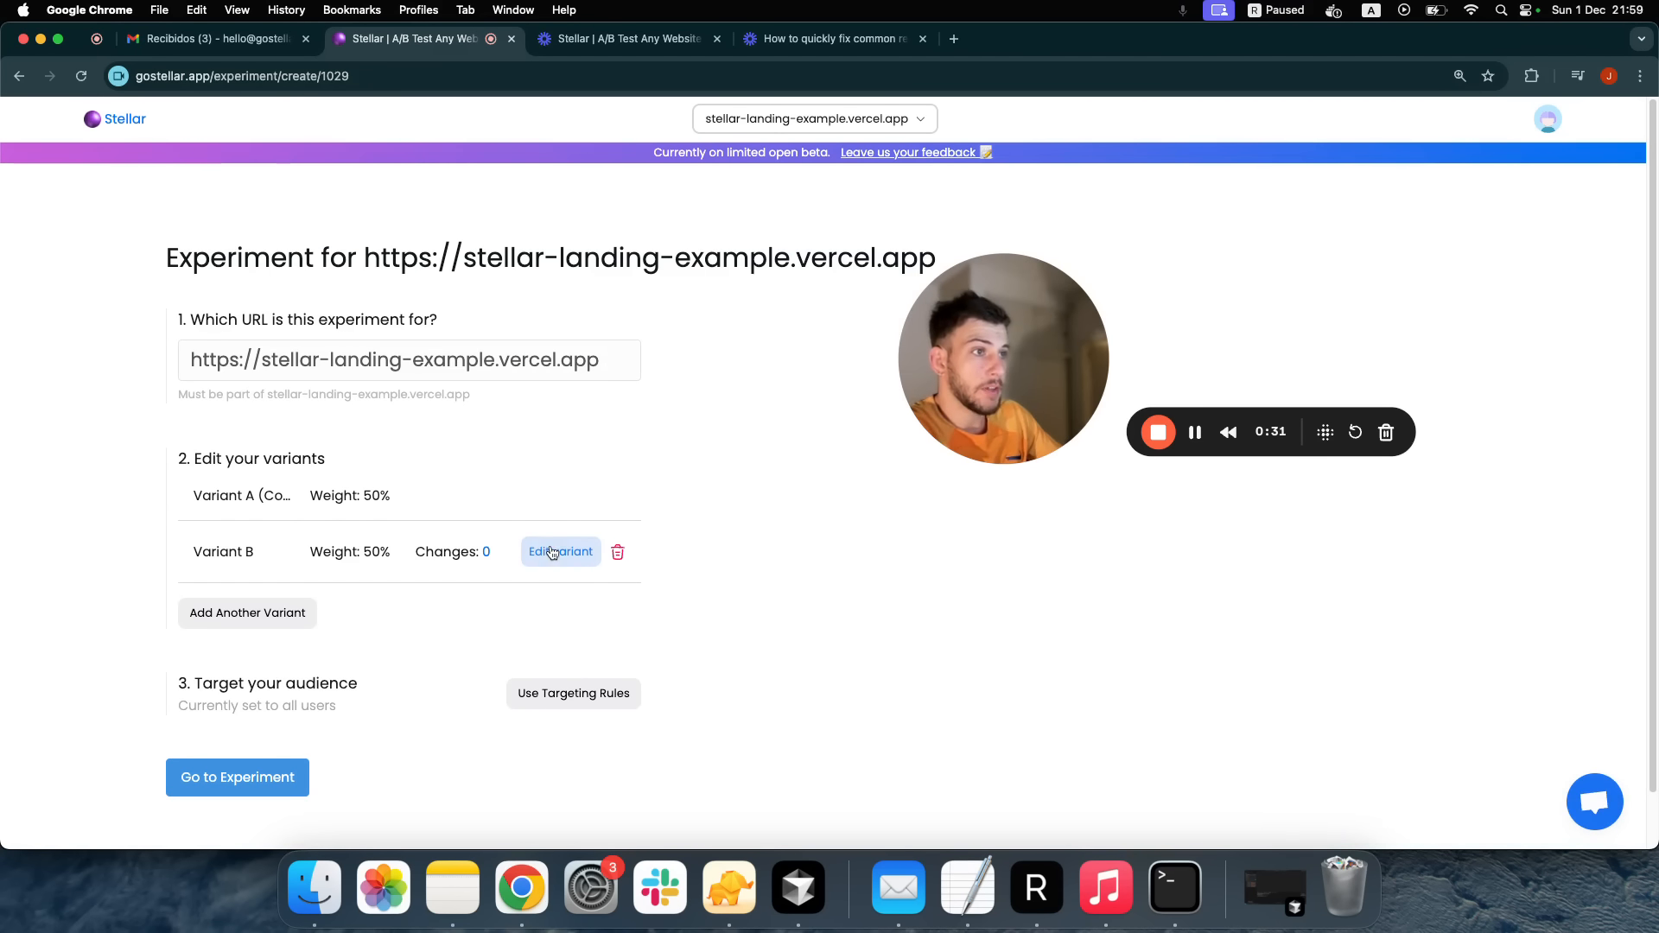
Open Variant B on the Convo landing page in Stellar's visual editor
{"action": "left_click", "coordinate": [556, 553]}
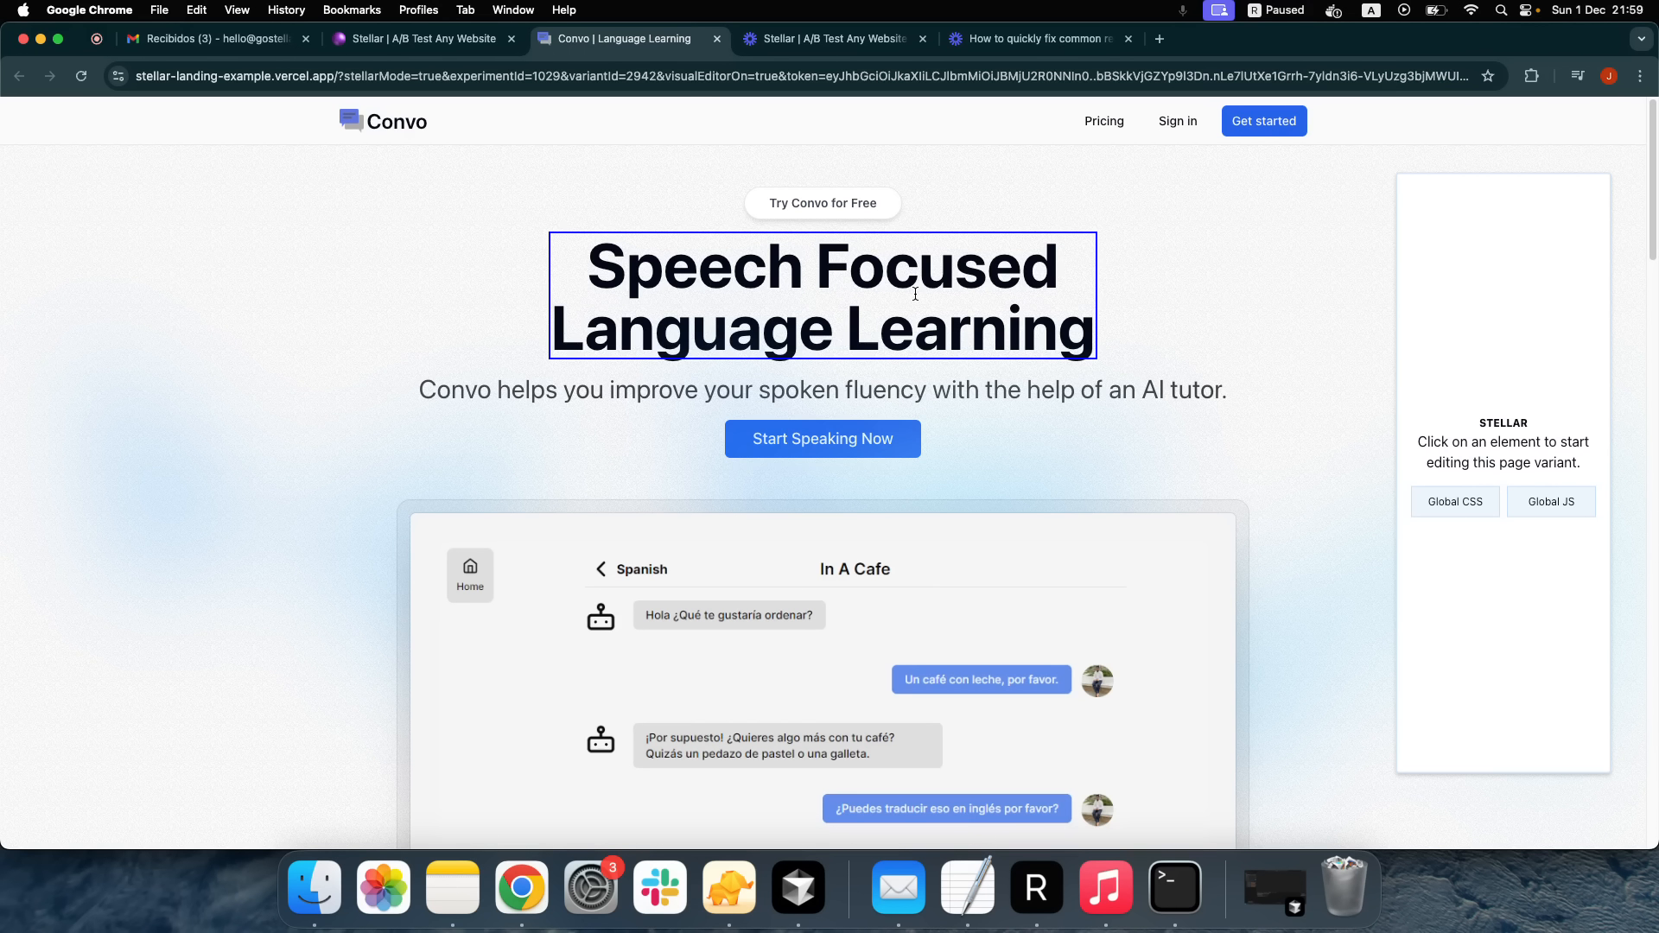
Change the 'Speech Focused Language Learning' headline text colour to pure red
{"action": "left_click", "coordinate": [903, 316]}
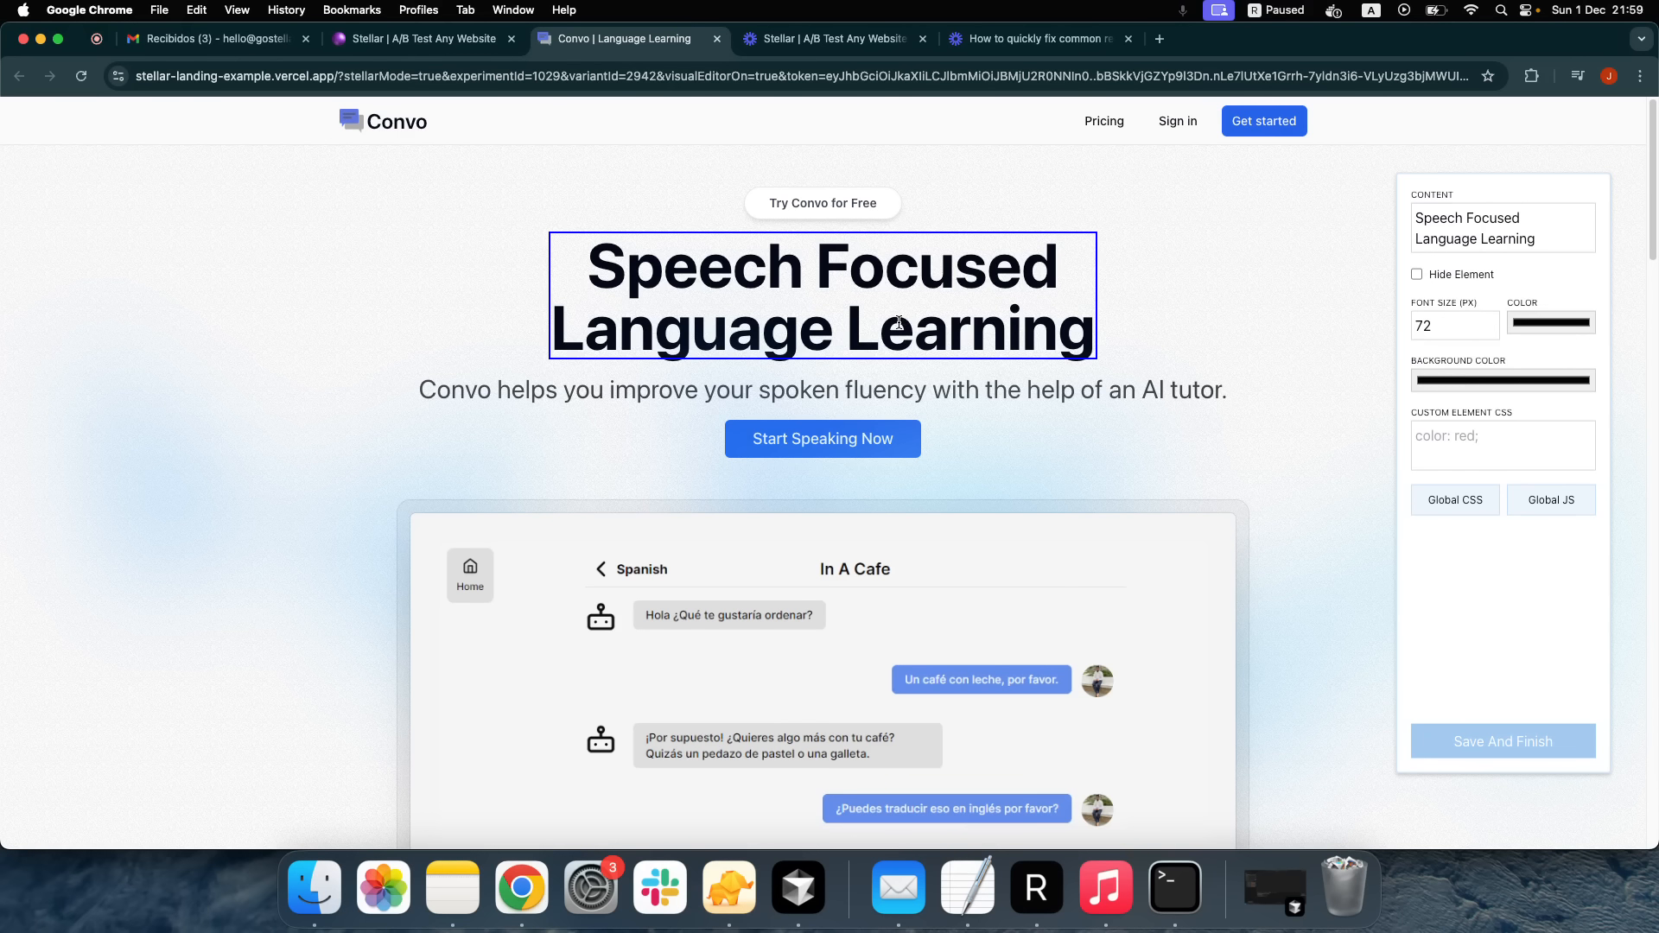
{"action": "left_click", "coordinate": [1552, 322]}
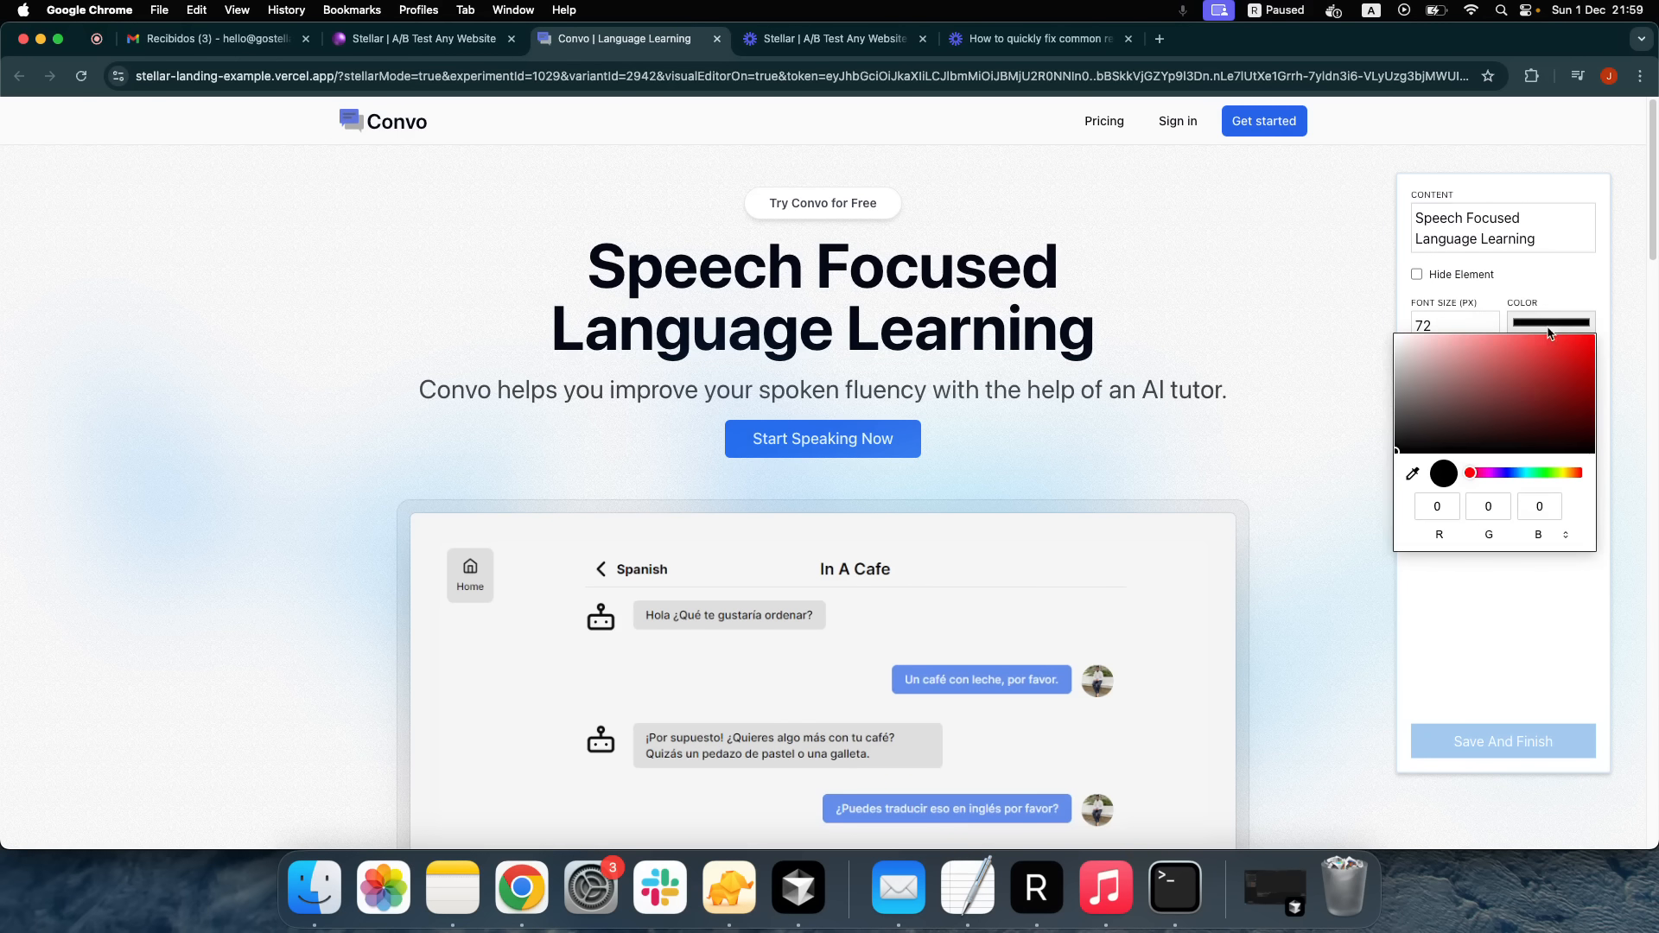
{"action": "left_click_drag", "start_coordinate": [1527, 403], "coordinate": [1613, 319]}
{"action": "left_click", "coordinate": [1548, 273]}
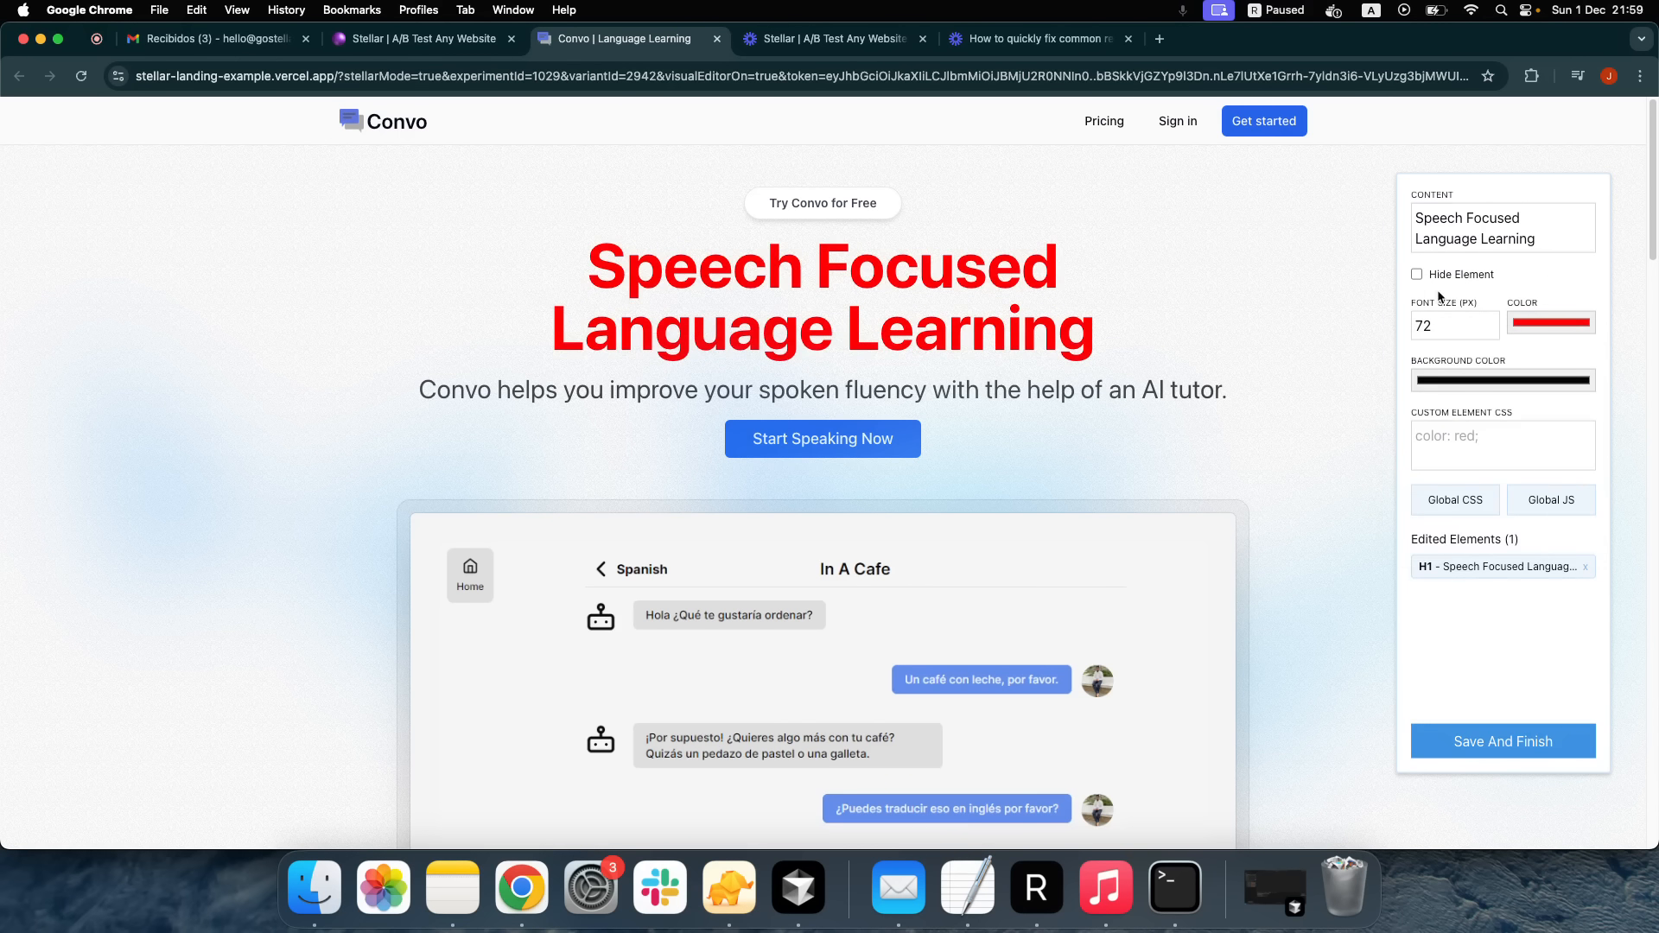
{"action": "left_click", "coordinate": [1542, 236]}
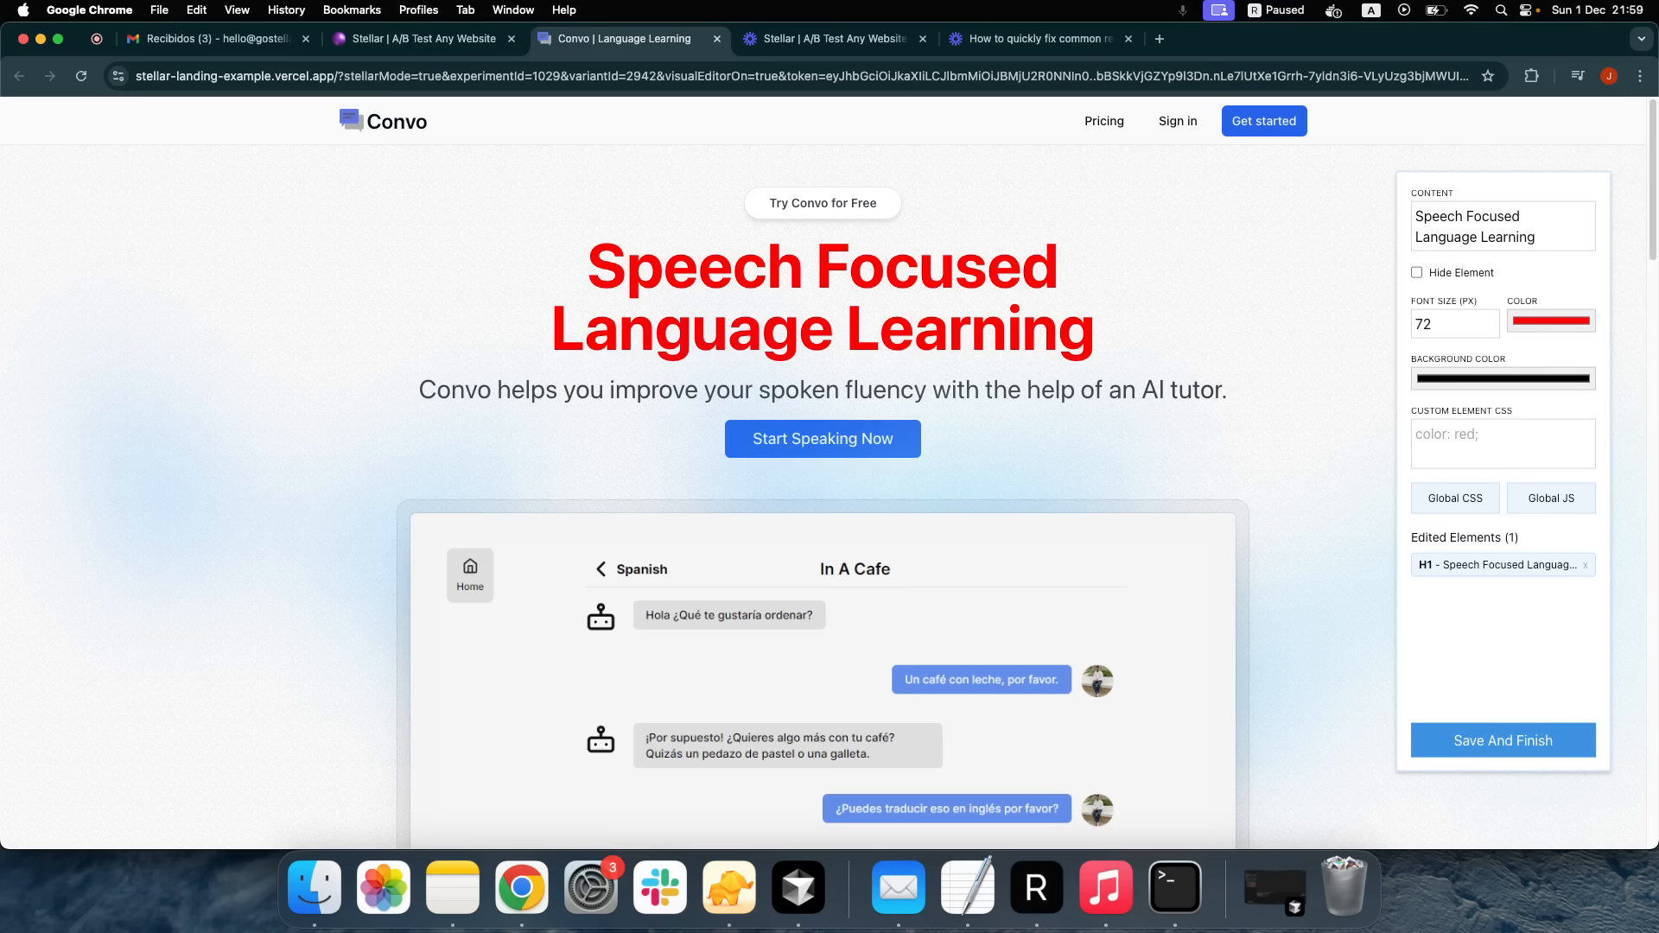
Append ' in {{country||Argentina}}' to the headline, with Argentina as the fallback country
{"action": "type", "text": "in {}"}
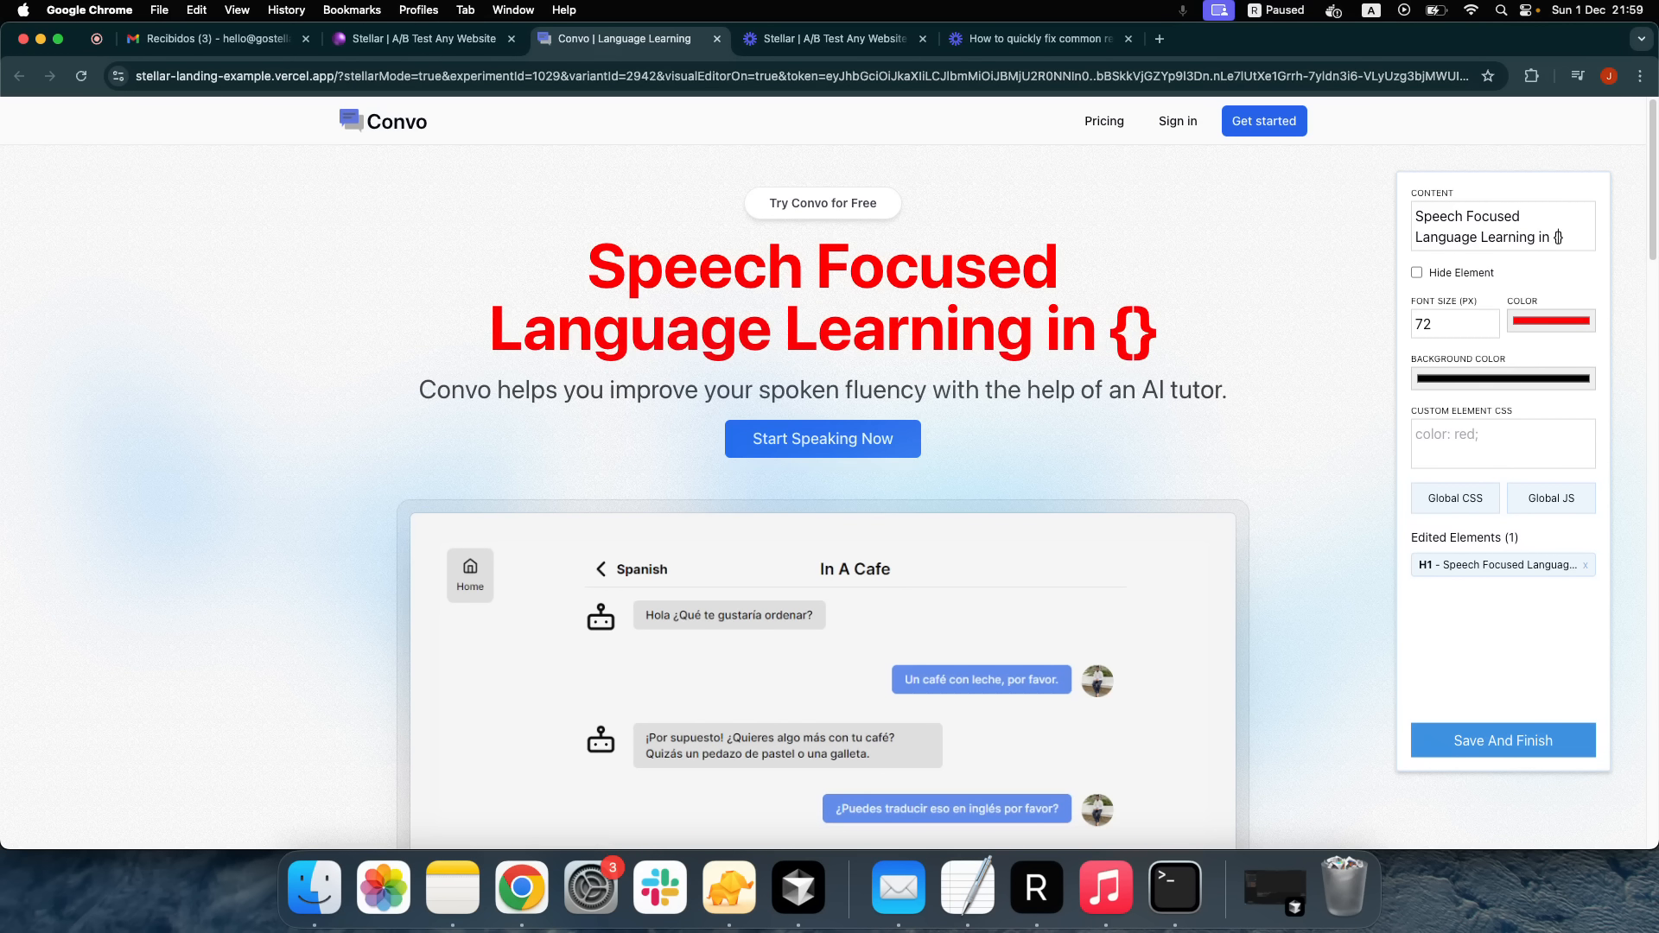
{"action": "type", "text": "{}"}
{"action": "key", "text": "Left"}
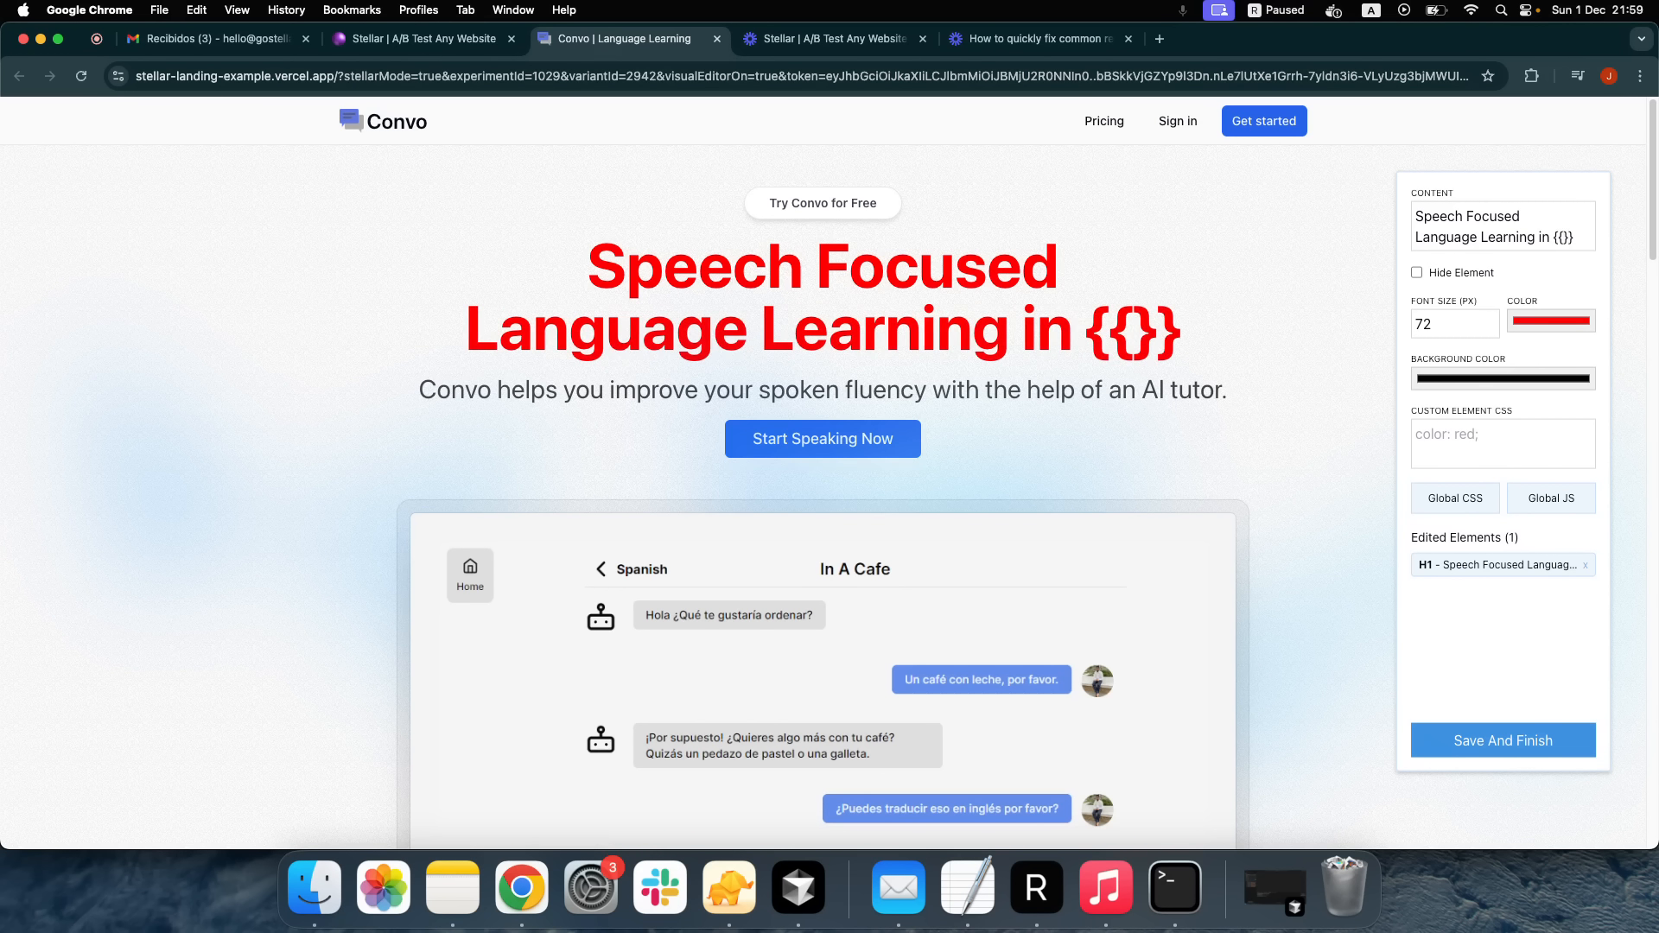
{"action": "type", "text": "country"}
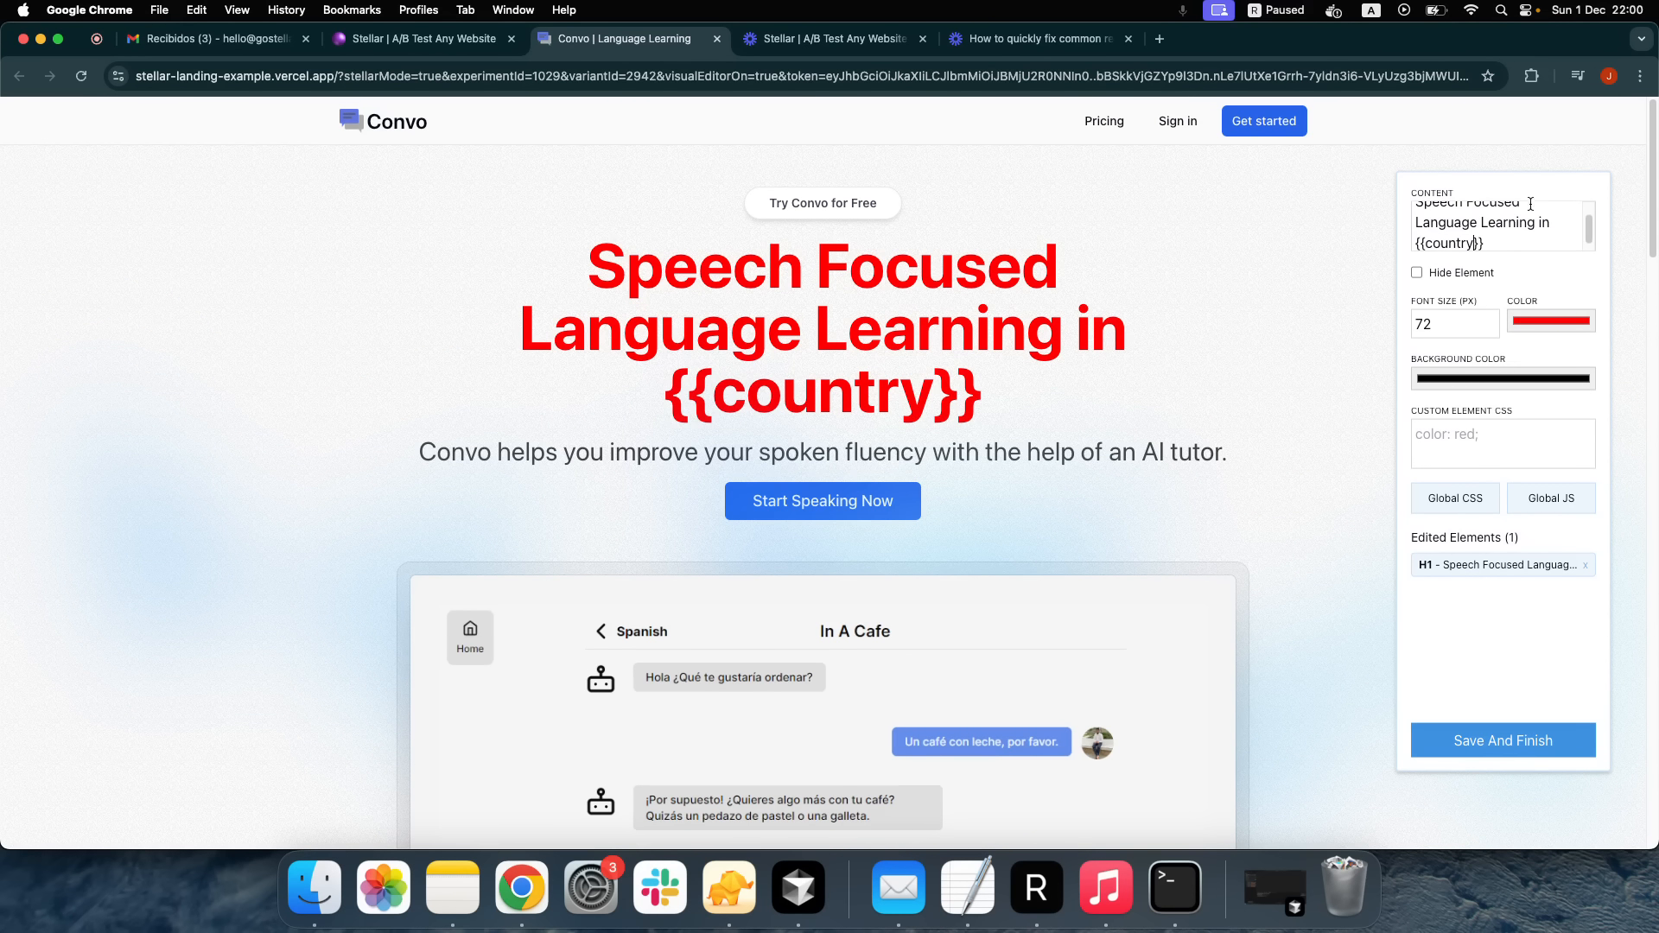
{"action": "left_click", "coordinate": [861, 386]}
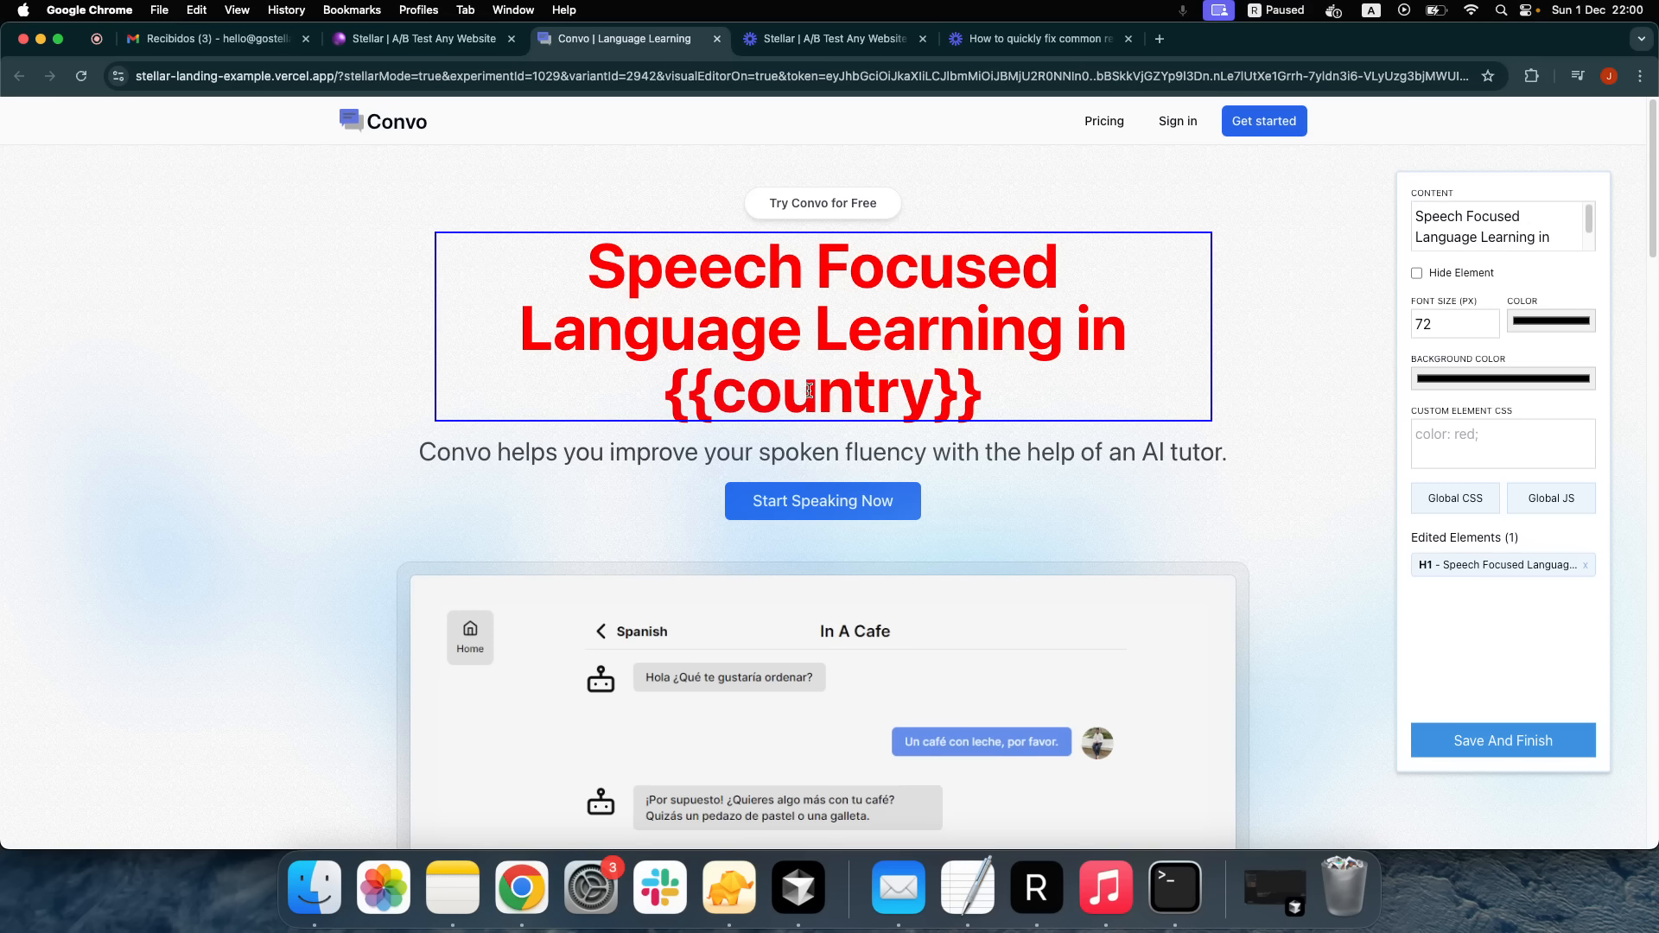
{"action": "left_click_drag", "start_coordinate": [714, 389], "coordinate": [922, 390]}
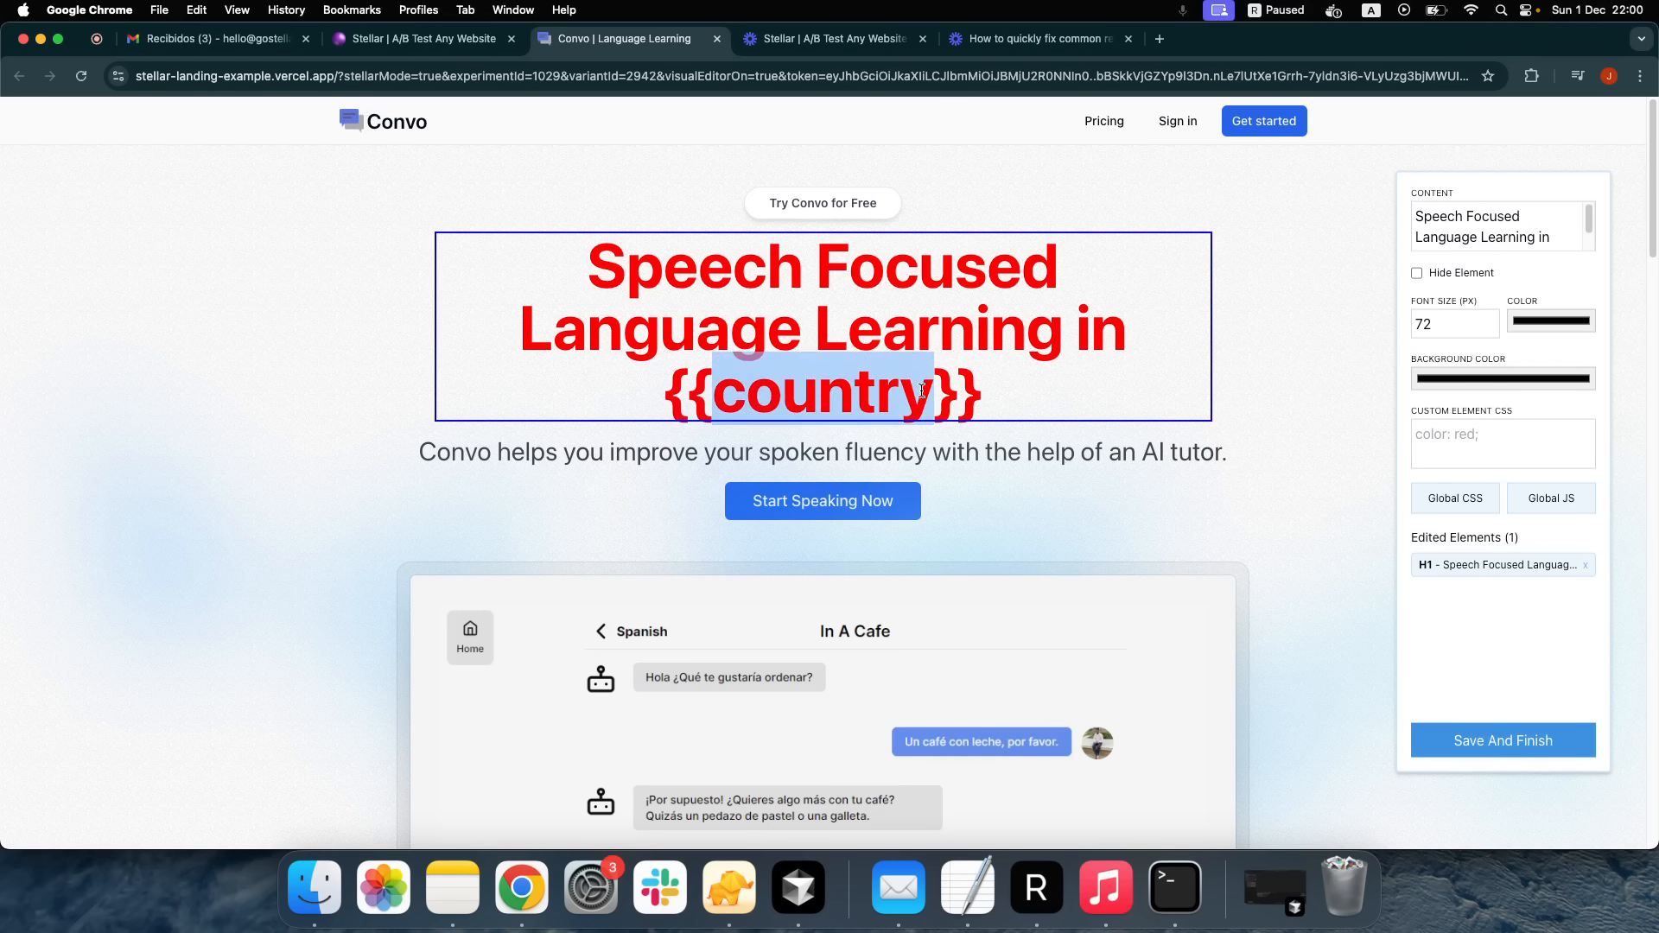
{"action": "left_click", "coordinate": [922, 390]}
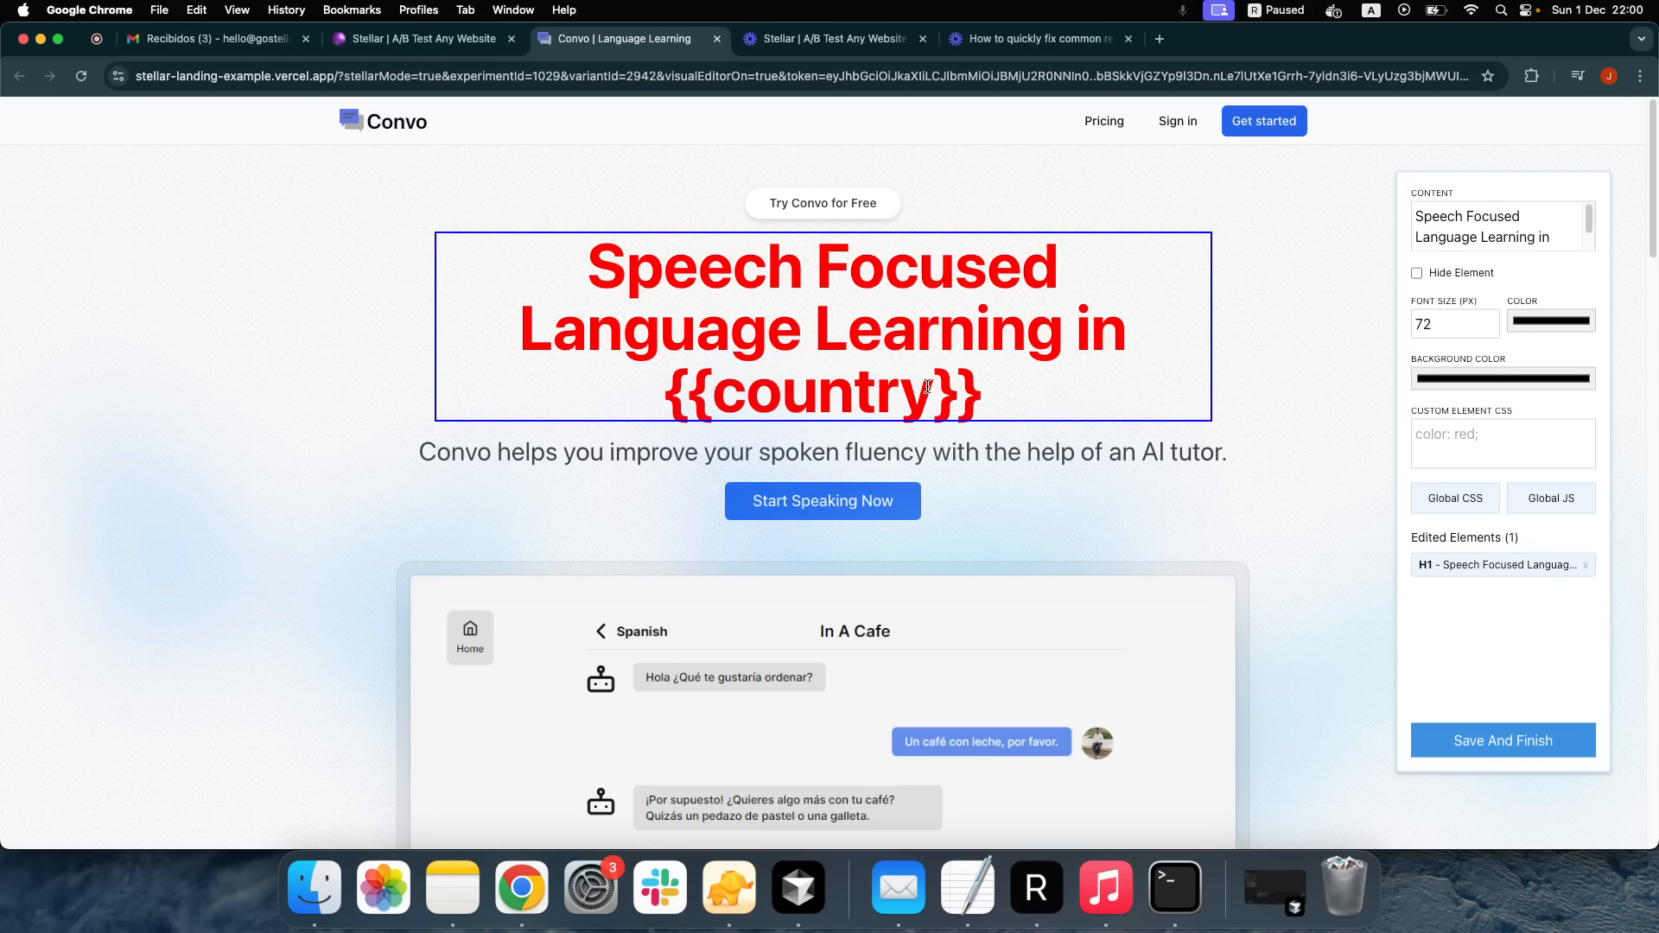
{"action": "scroll", "coordinate": [1507, 242], "scroll_direction": "down", "scroll_amount": 1}
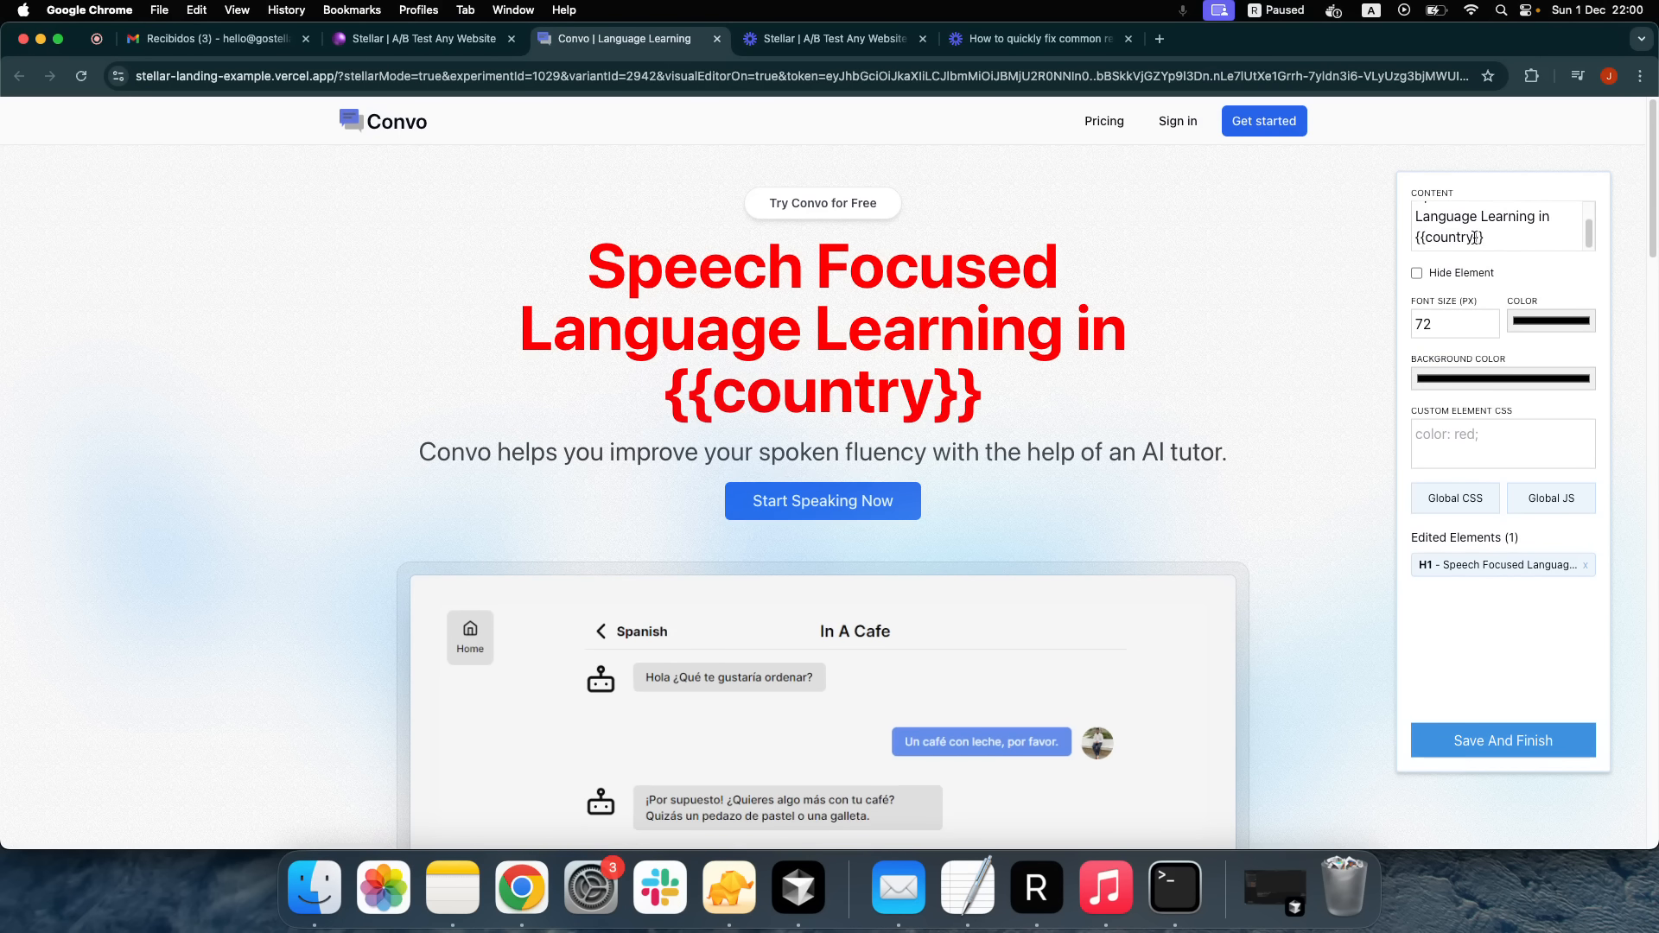
{"action": "left_click", "coordinate": [1473, 238]}
{"action": "type", "text": "||"}
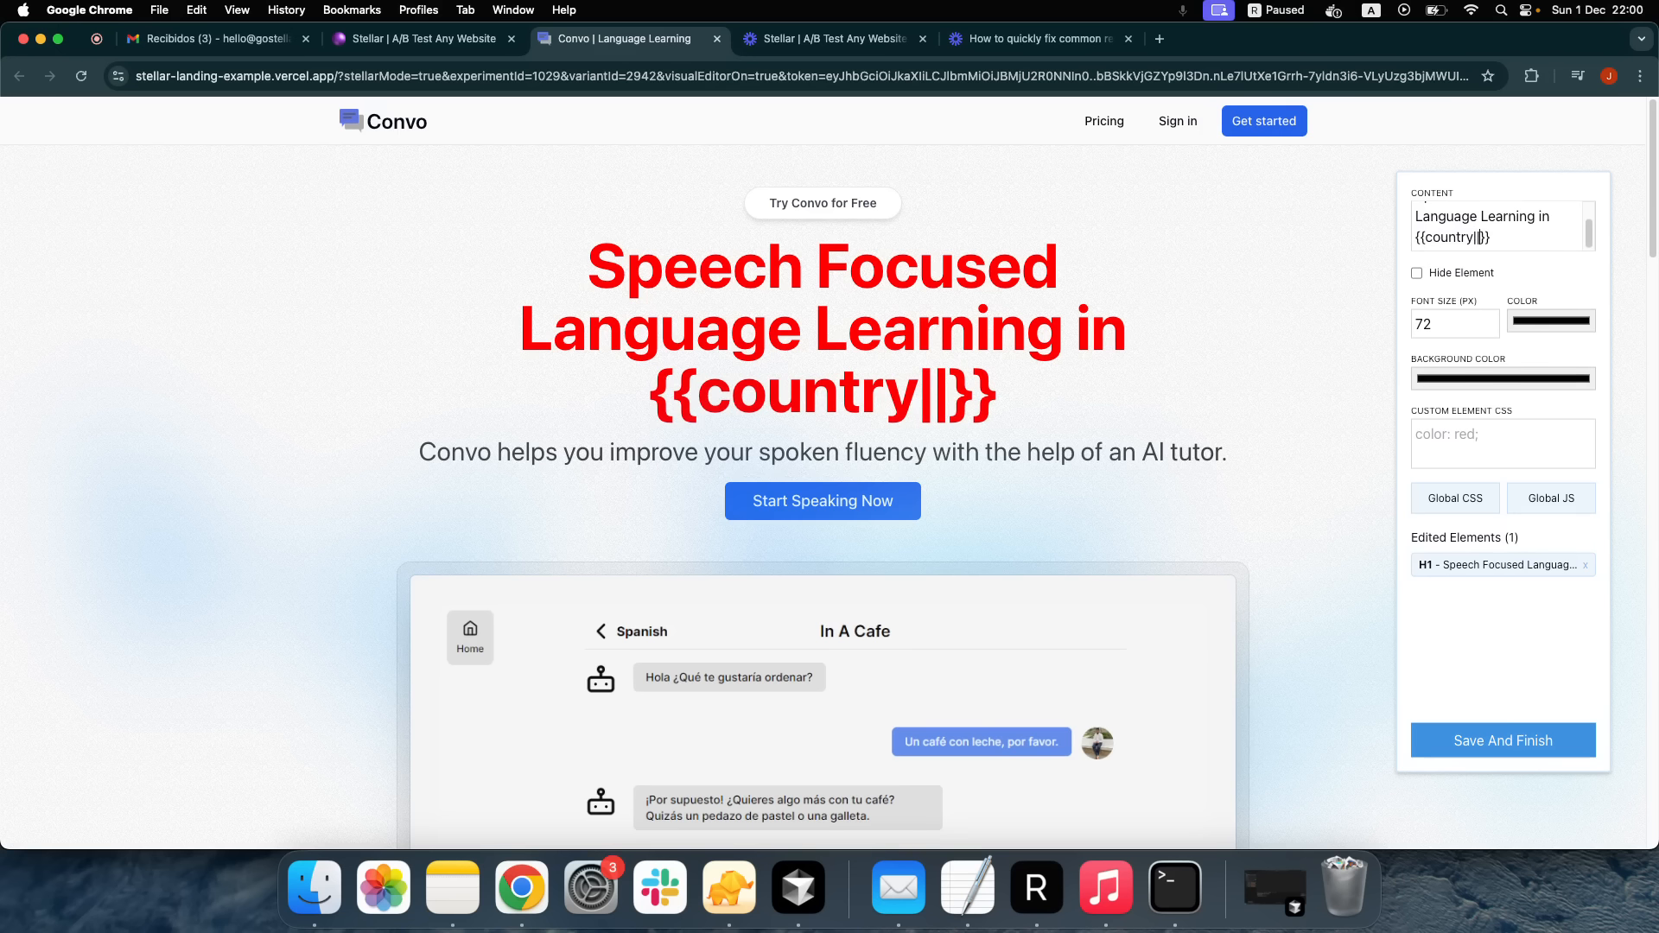
{"action": "type", "text": "Argentina"}
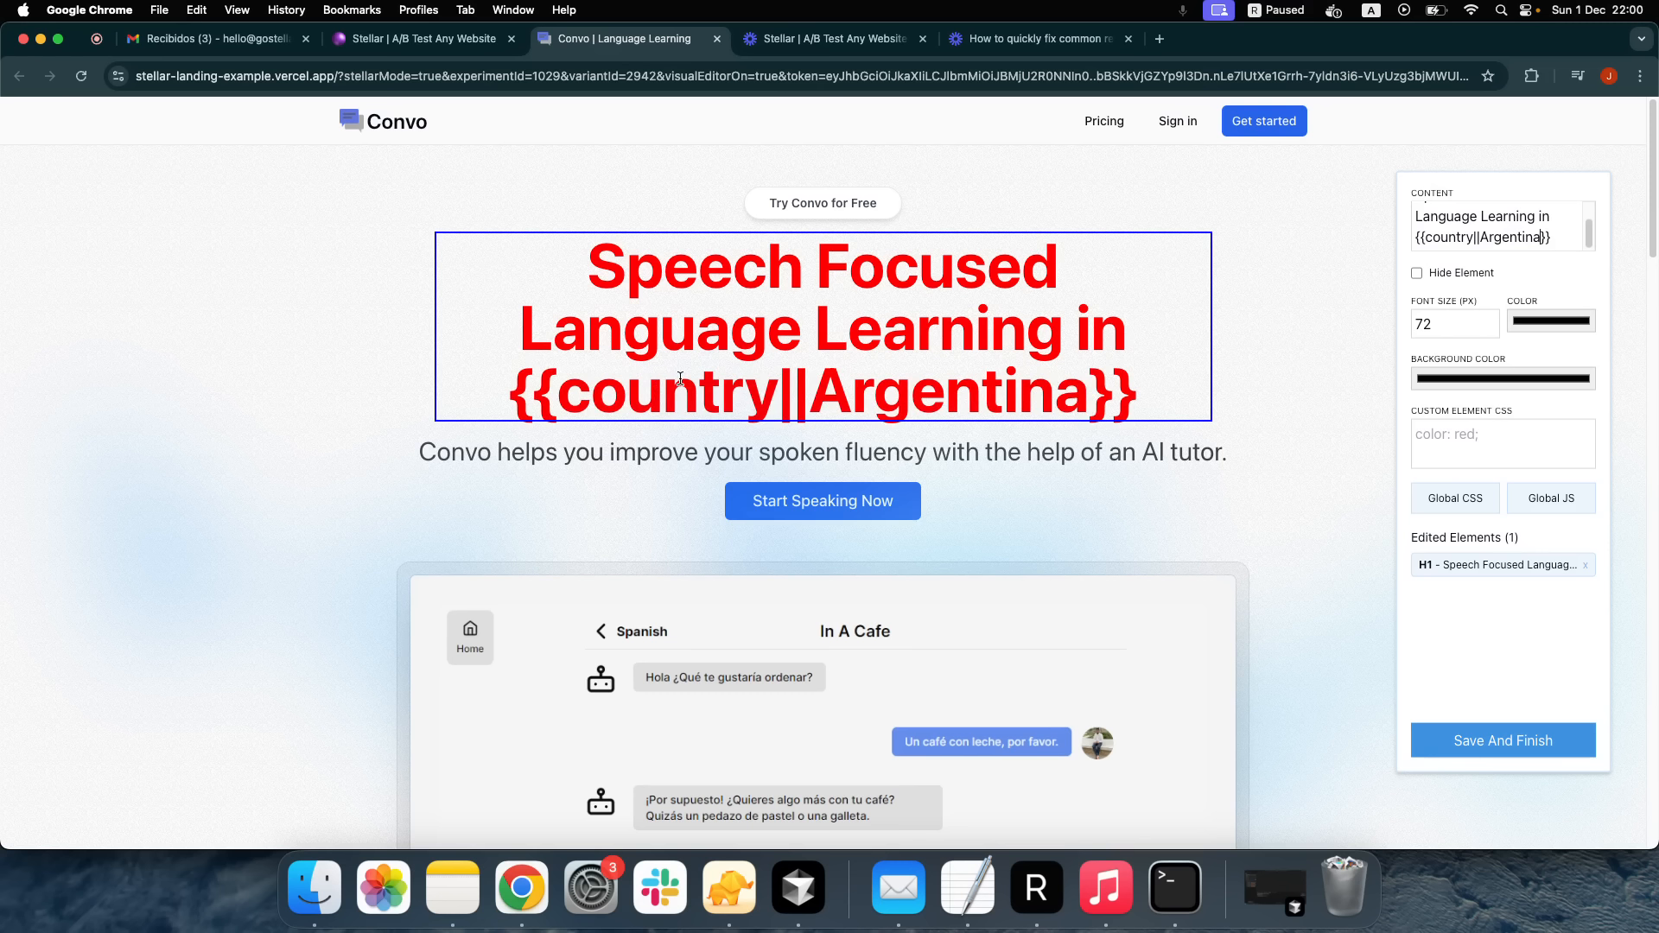
Add the Global CSS rule 'h2 {color: blue!important;}' to turn the subtitle blue
{"action": "left_click", "coordinate": [1461, 506]}
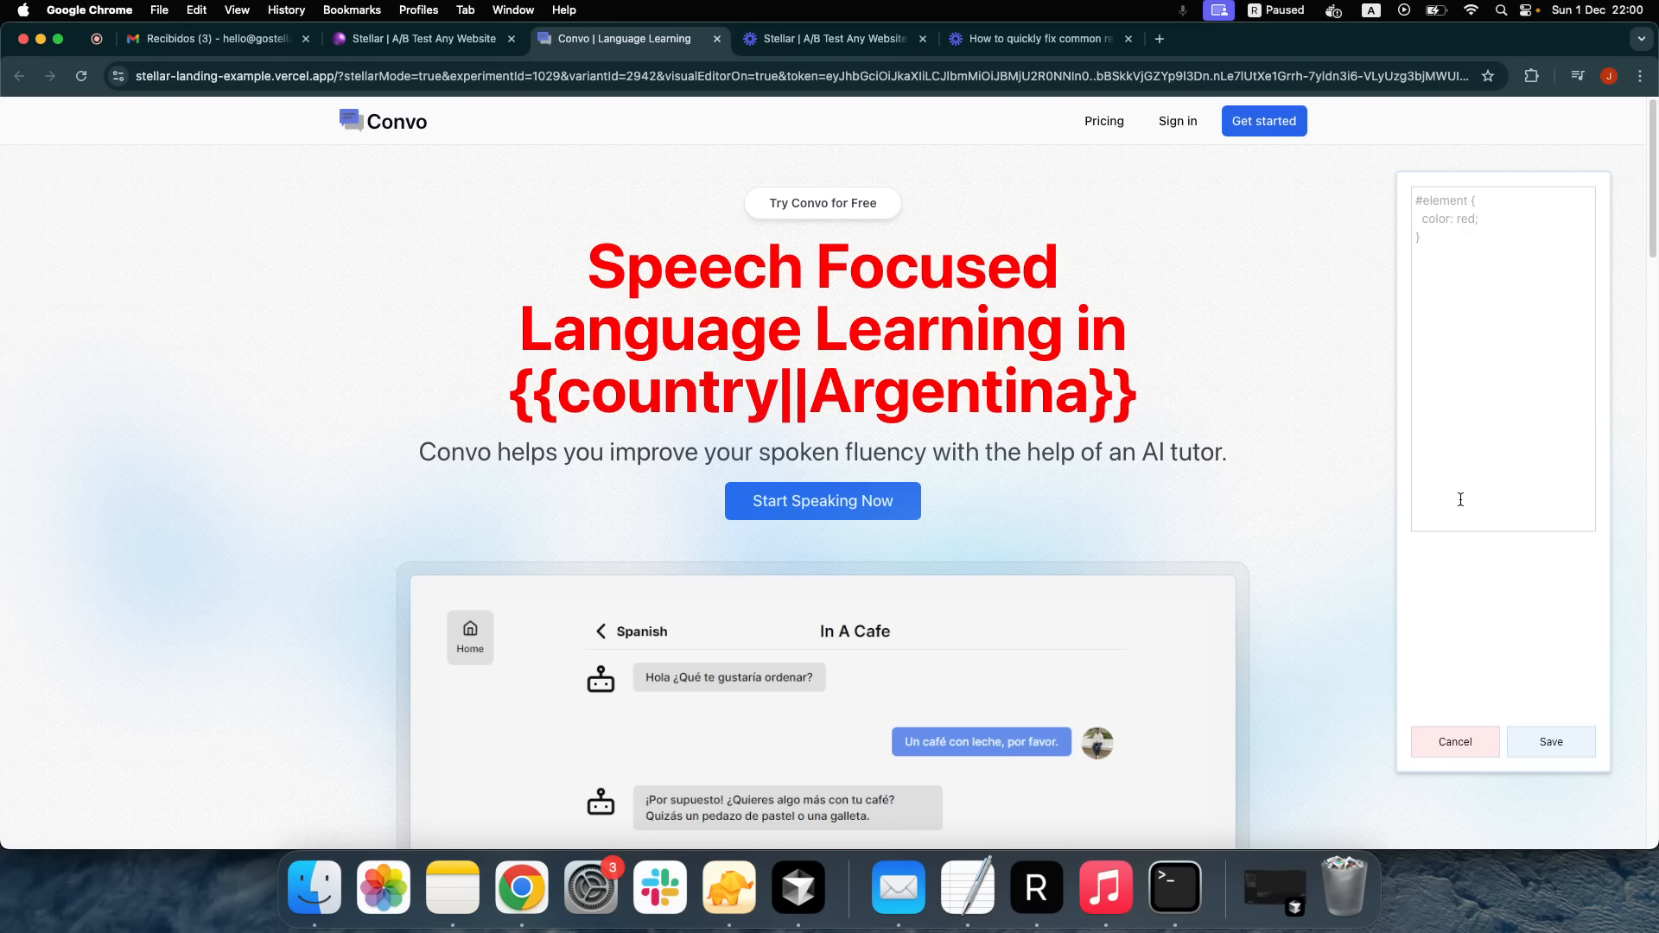
{"action": "left_click", "coordinate": [1470, 369]}
{"action": "type", "text": "h2 "}
{"action": "type", "text": "{}"}
{"action": "type", "text": "color: "}
{"action": "type", "text": "blue!im"}
{"action": "type", "text": "porta"}
{"action": "type", "text": "nt;"}
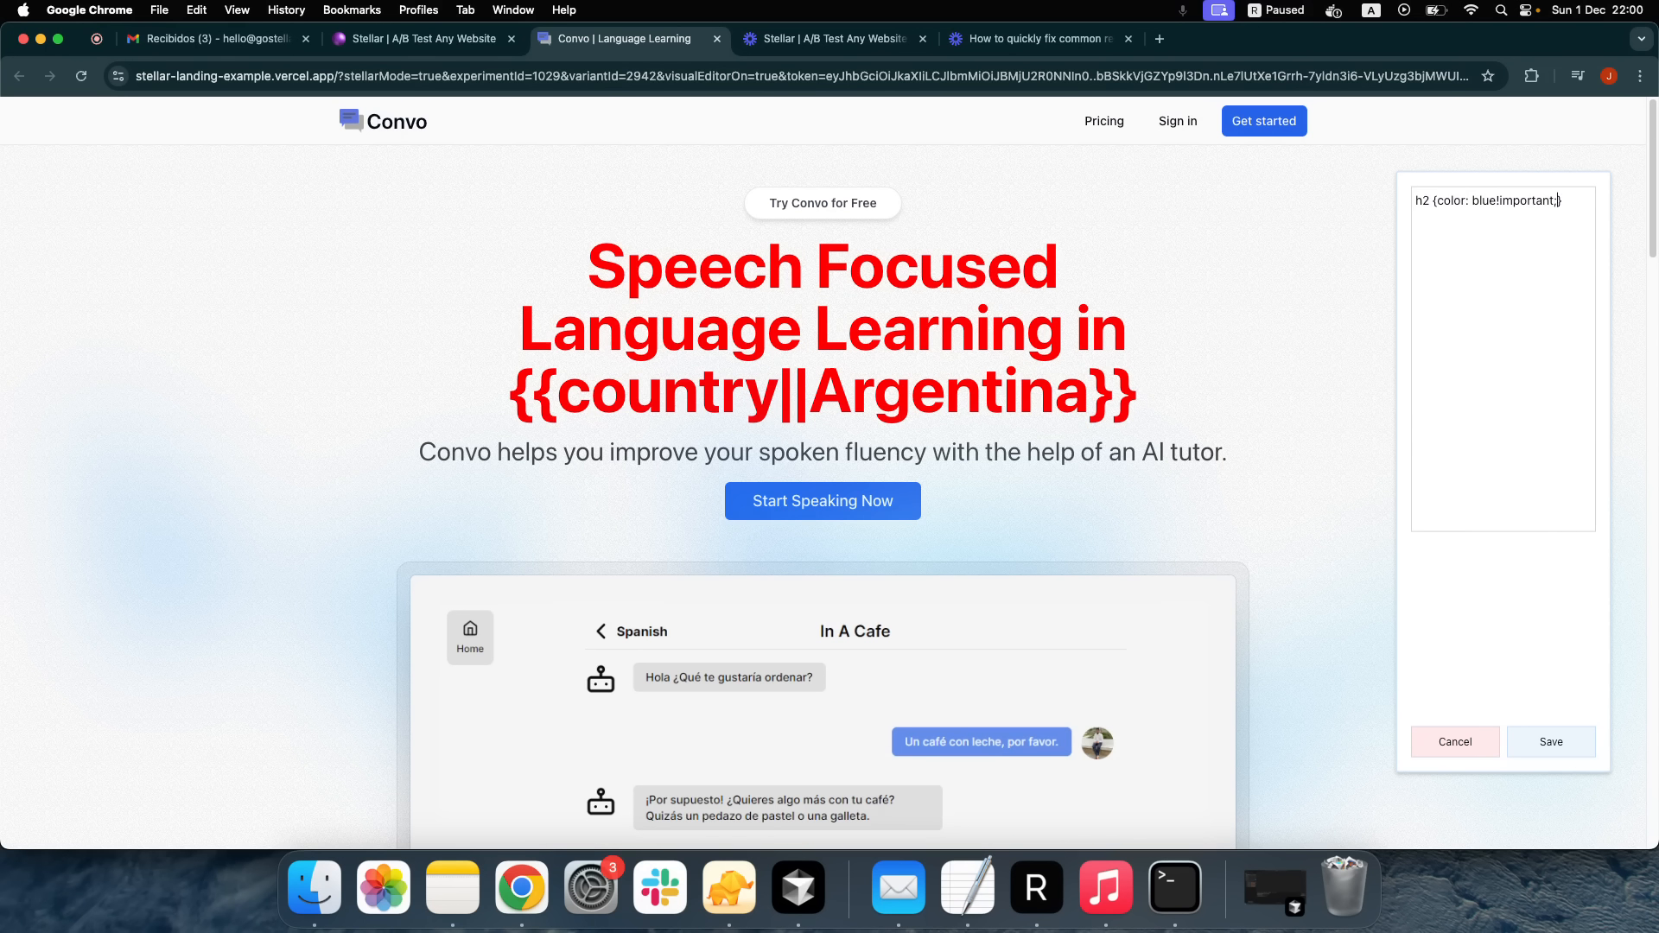
{"action": "left_click", "coordinate": [1519, 752]}
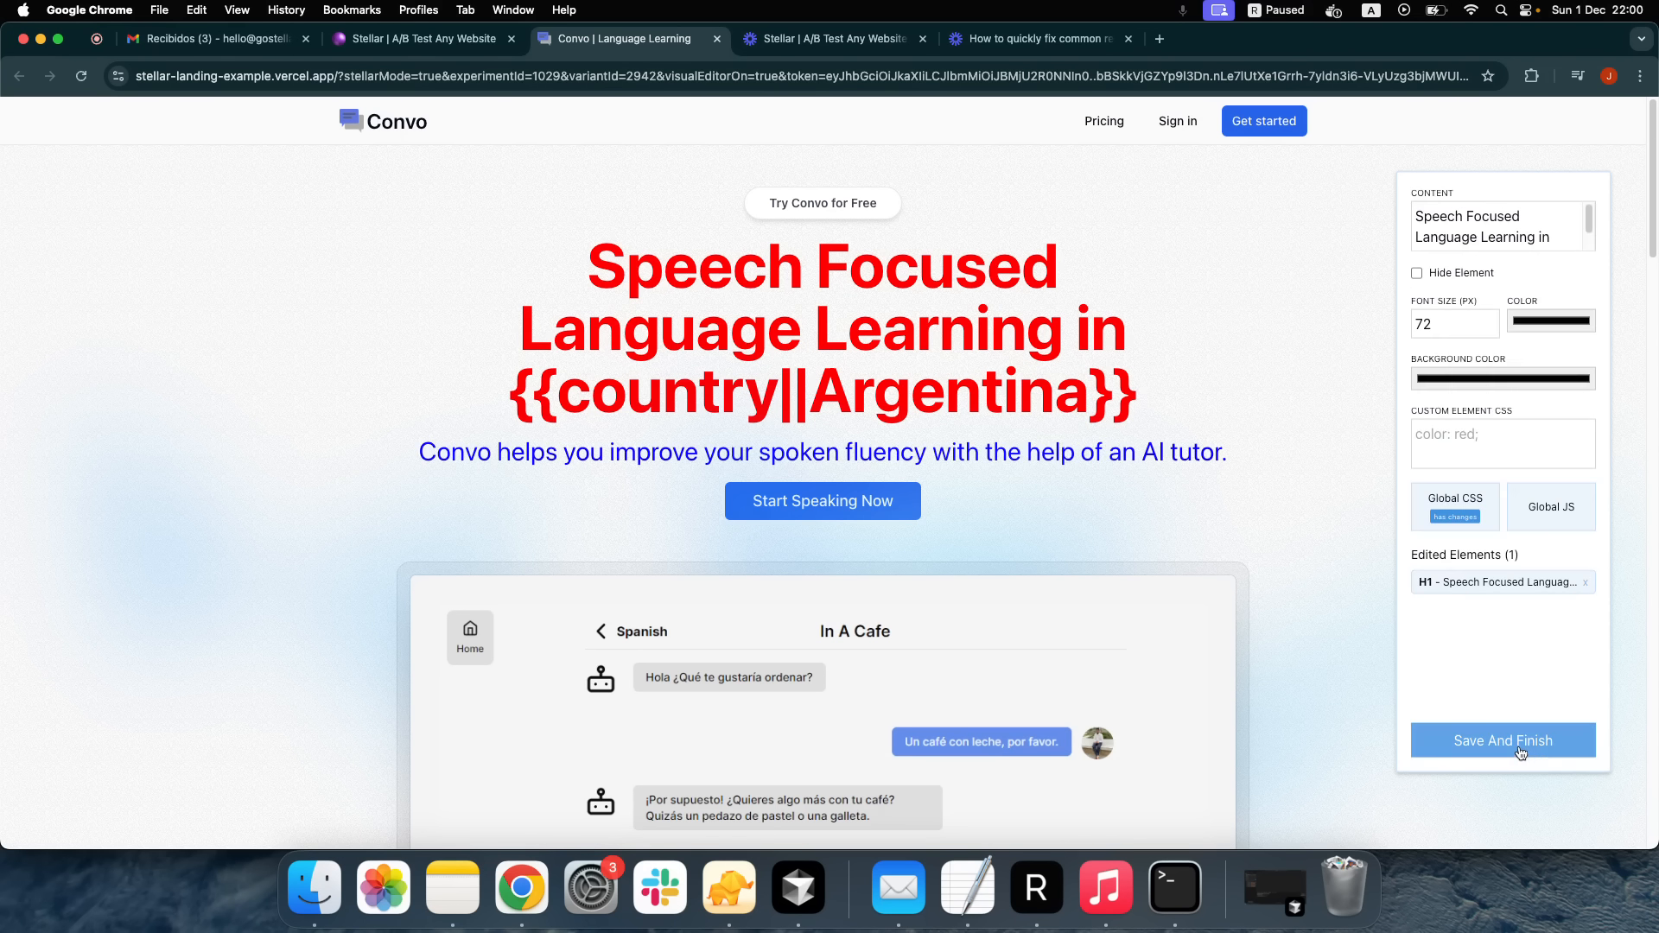
Leave Global JS unchanged, save and finish Variant B, and close the duplicate tab
{"action": "left_click", "coordinate": [1540, 511]}
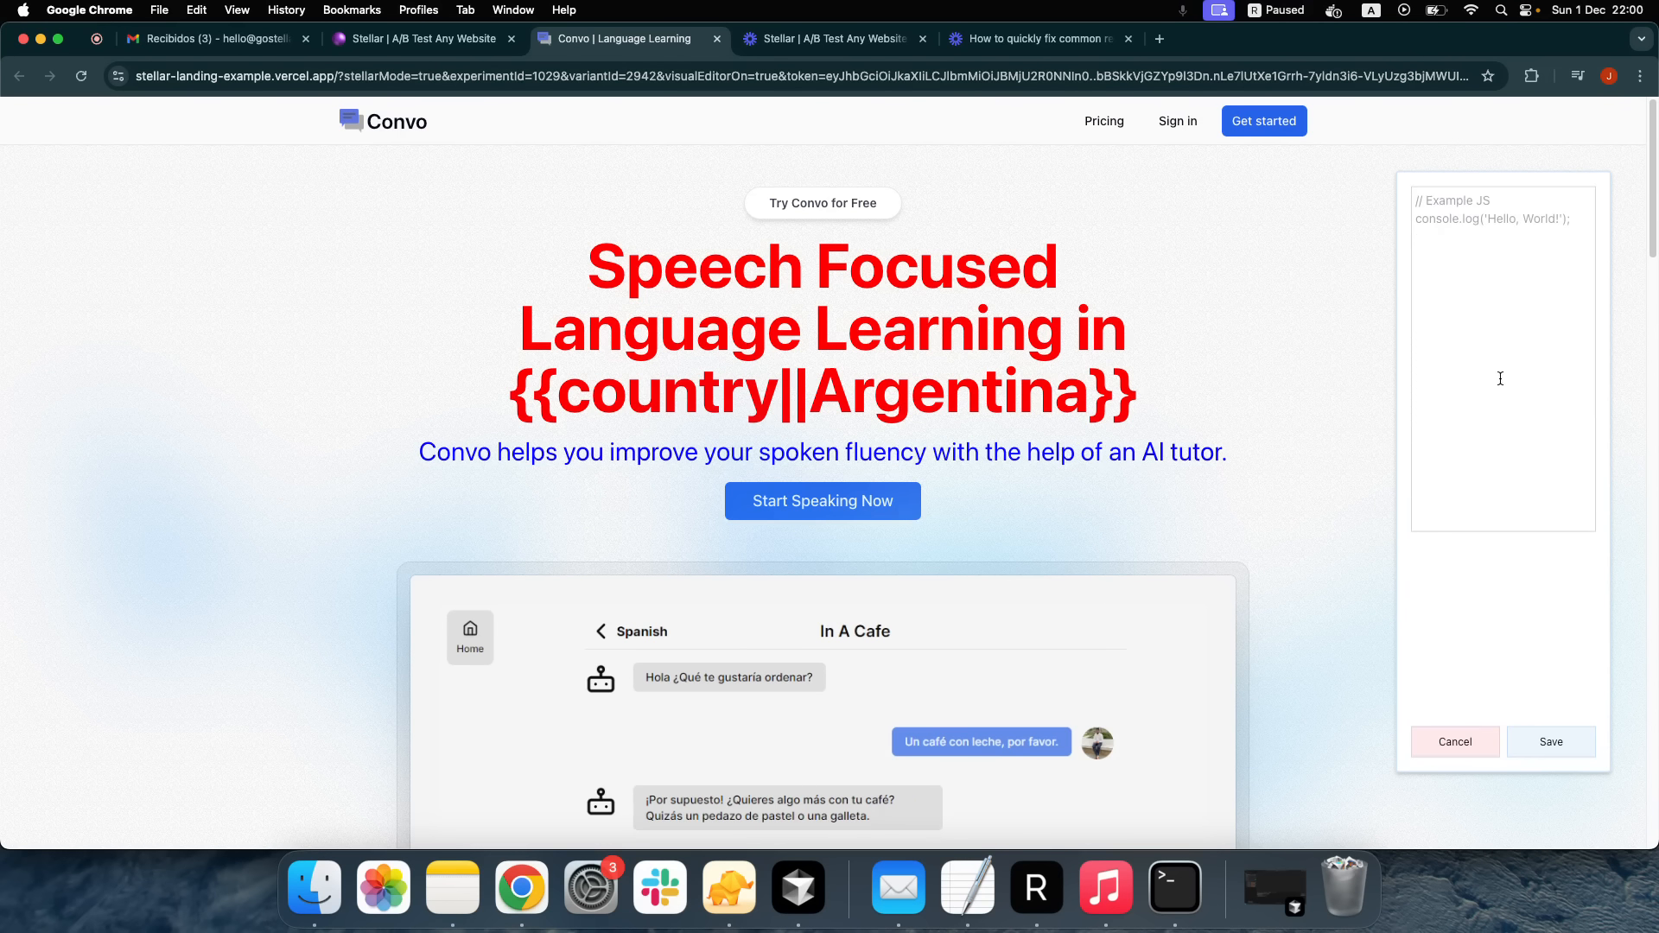
{"action": "left_click", "coordinate": [1471, 745]}
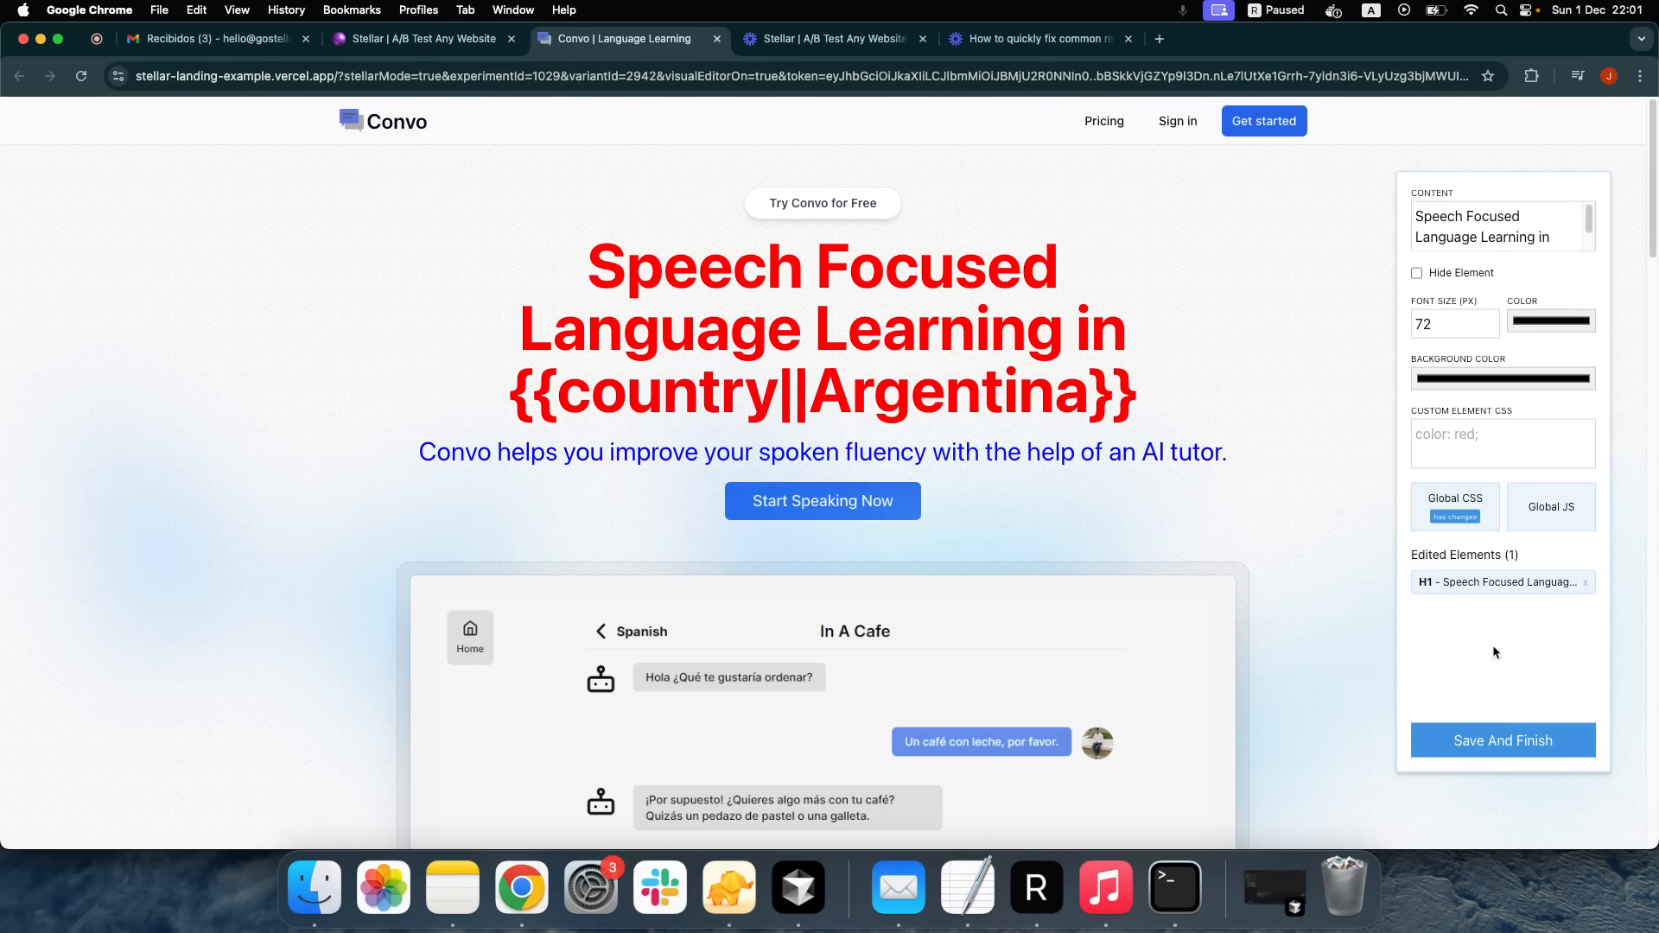
{"action": "left_click", "coordinate": [1524, 741]}
{"action": "left_click", "coordinate": [972, 184]}
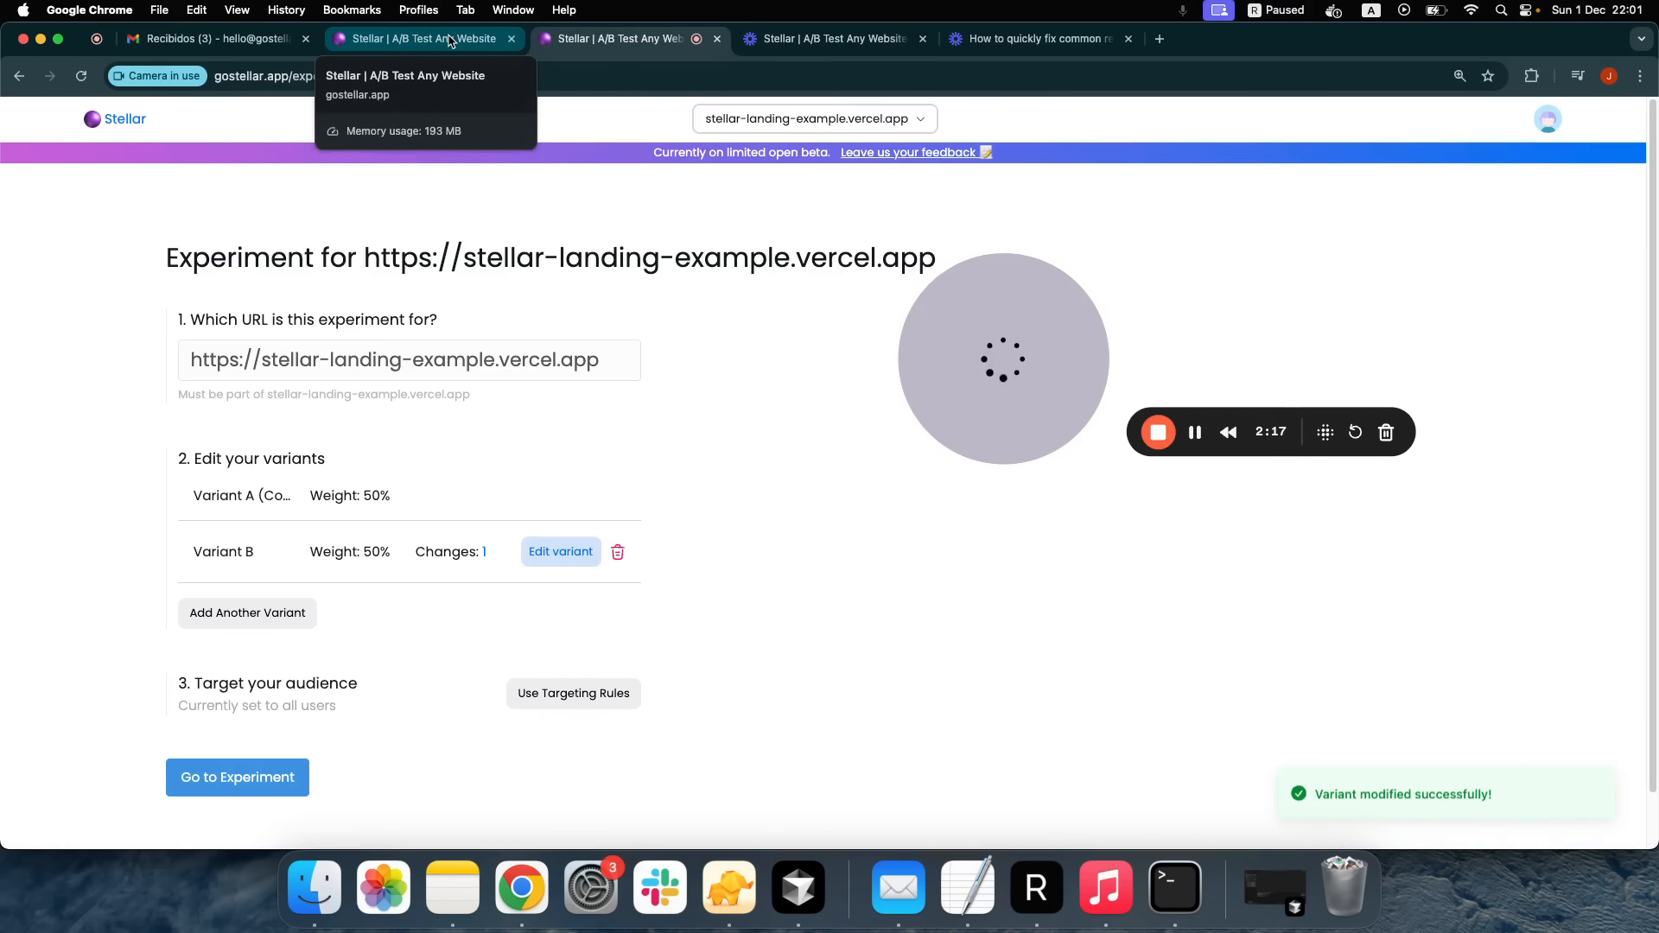
{"action": "left_click", "coordinate": [512, 39]}
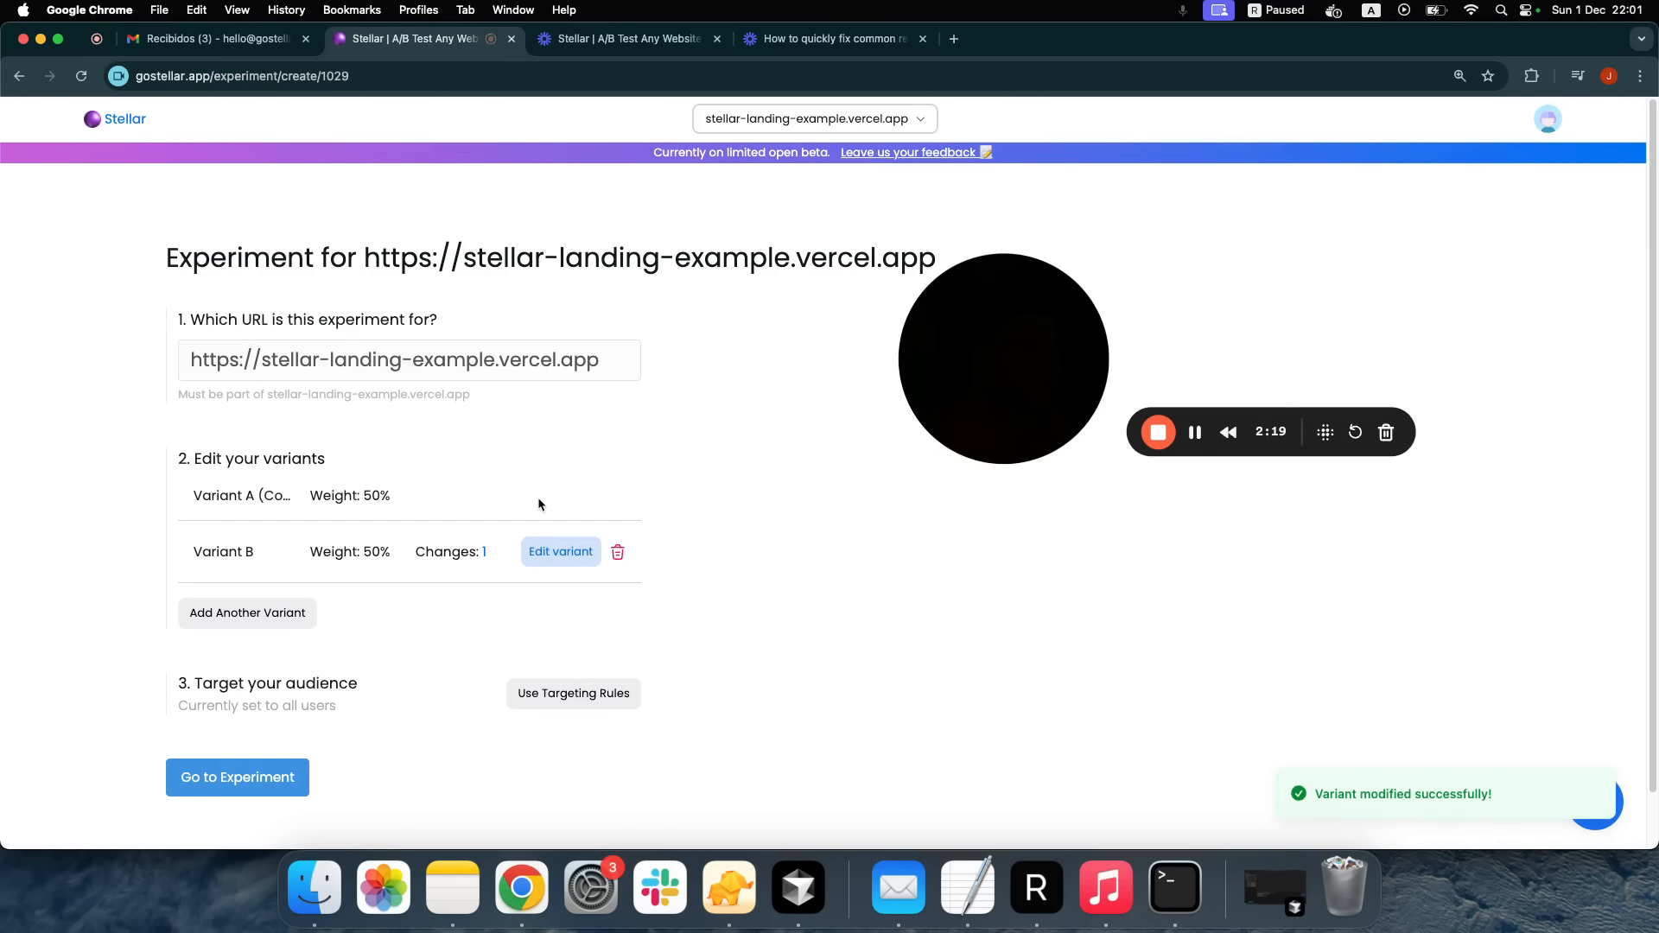
Turn on audience targeting and restrict the experiment's devices to Desktop only
{"action": "scroll", "coordinate": [535, 467], "scroll_direction": "down", "scroll_amount": 1}
{"action": "left_click_drag", "start_coordinate": [415, 516], "coordinate": [499, 520]}
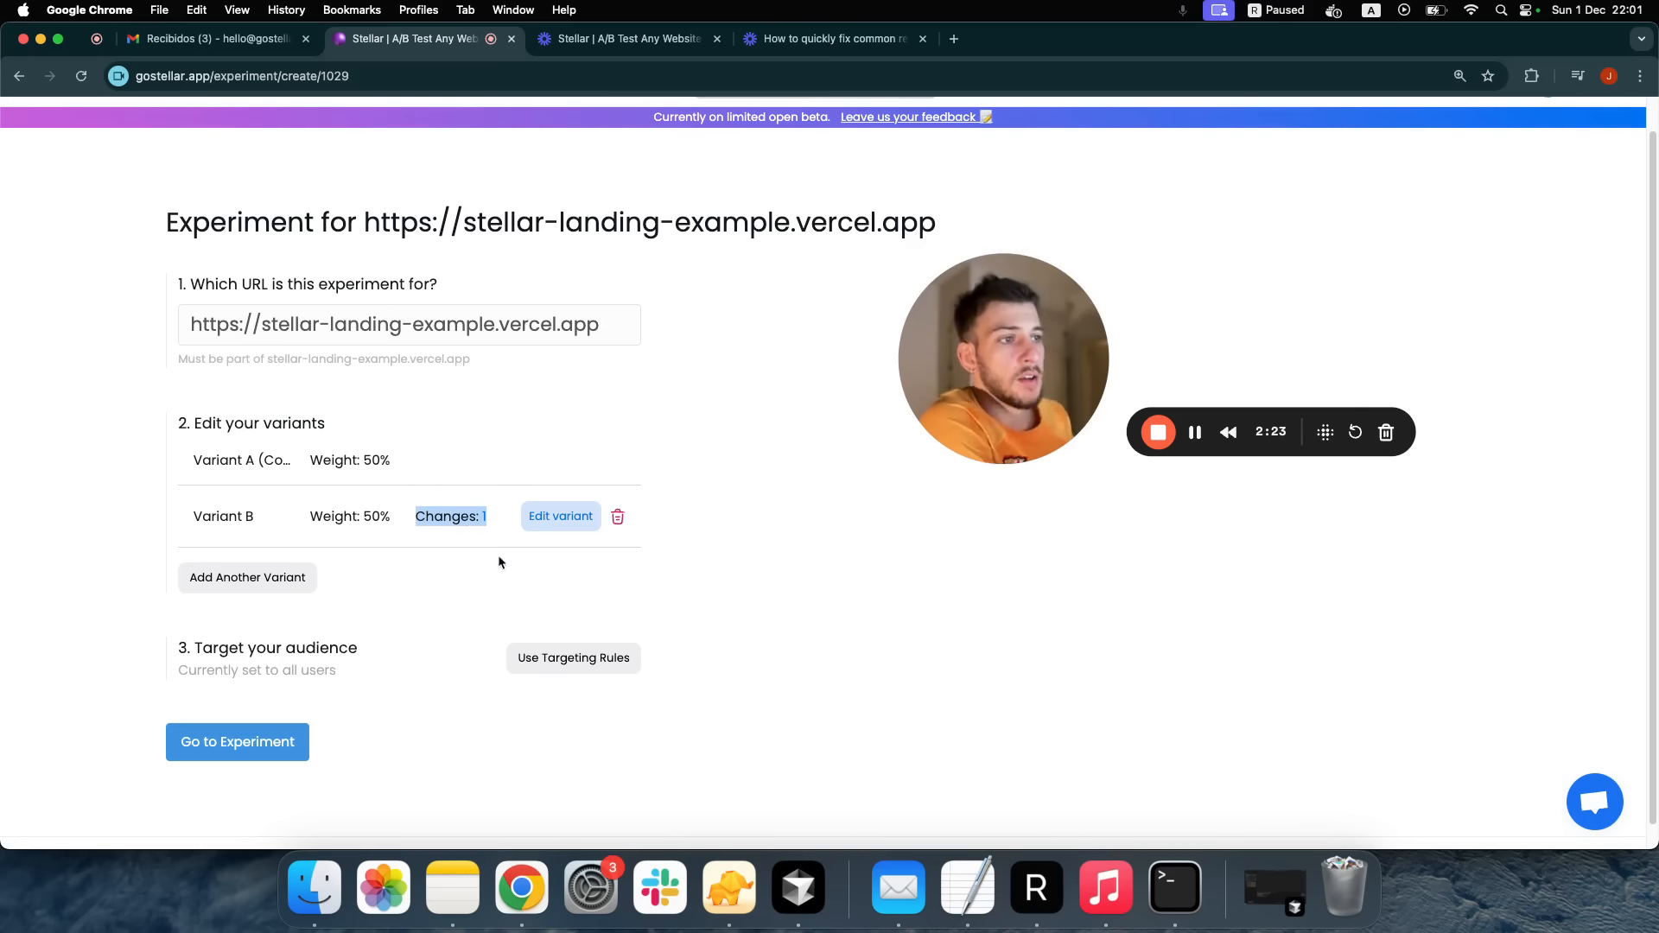
{"action": "left_click", "coordinate": [480, 659]}
{"action": "triple_click", "coordinate": [212, 650]}
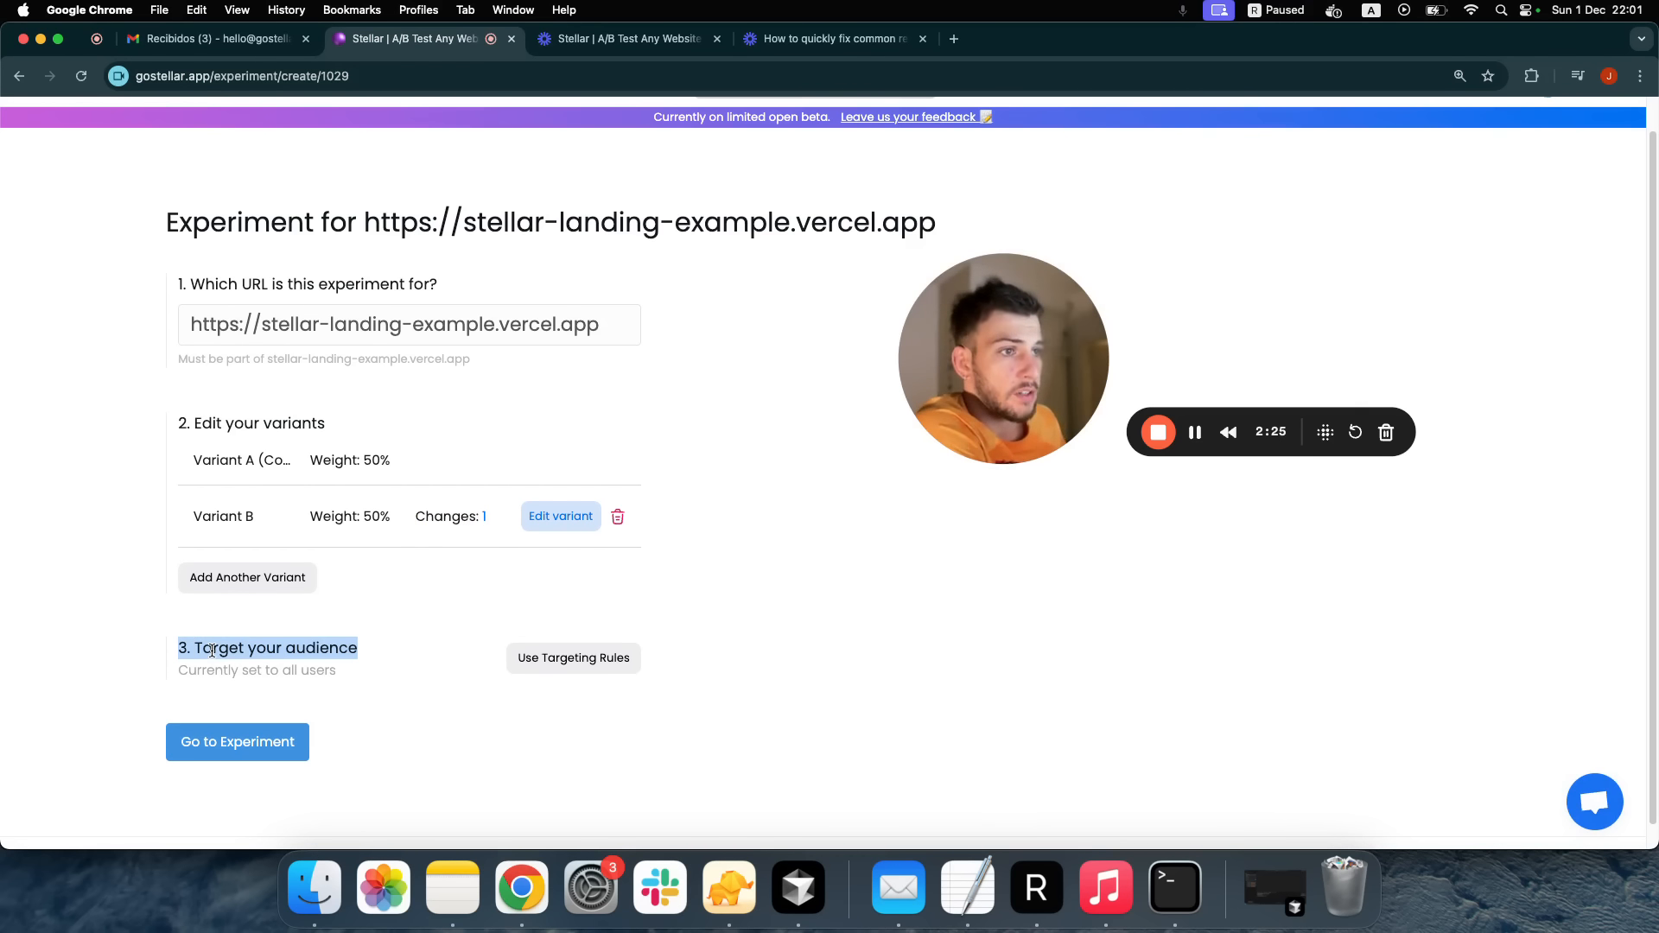
{"action": "left_click", "coordinate": [433, 650]}
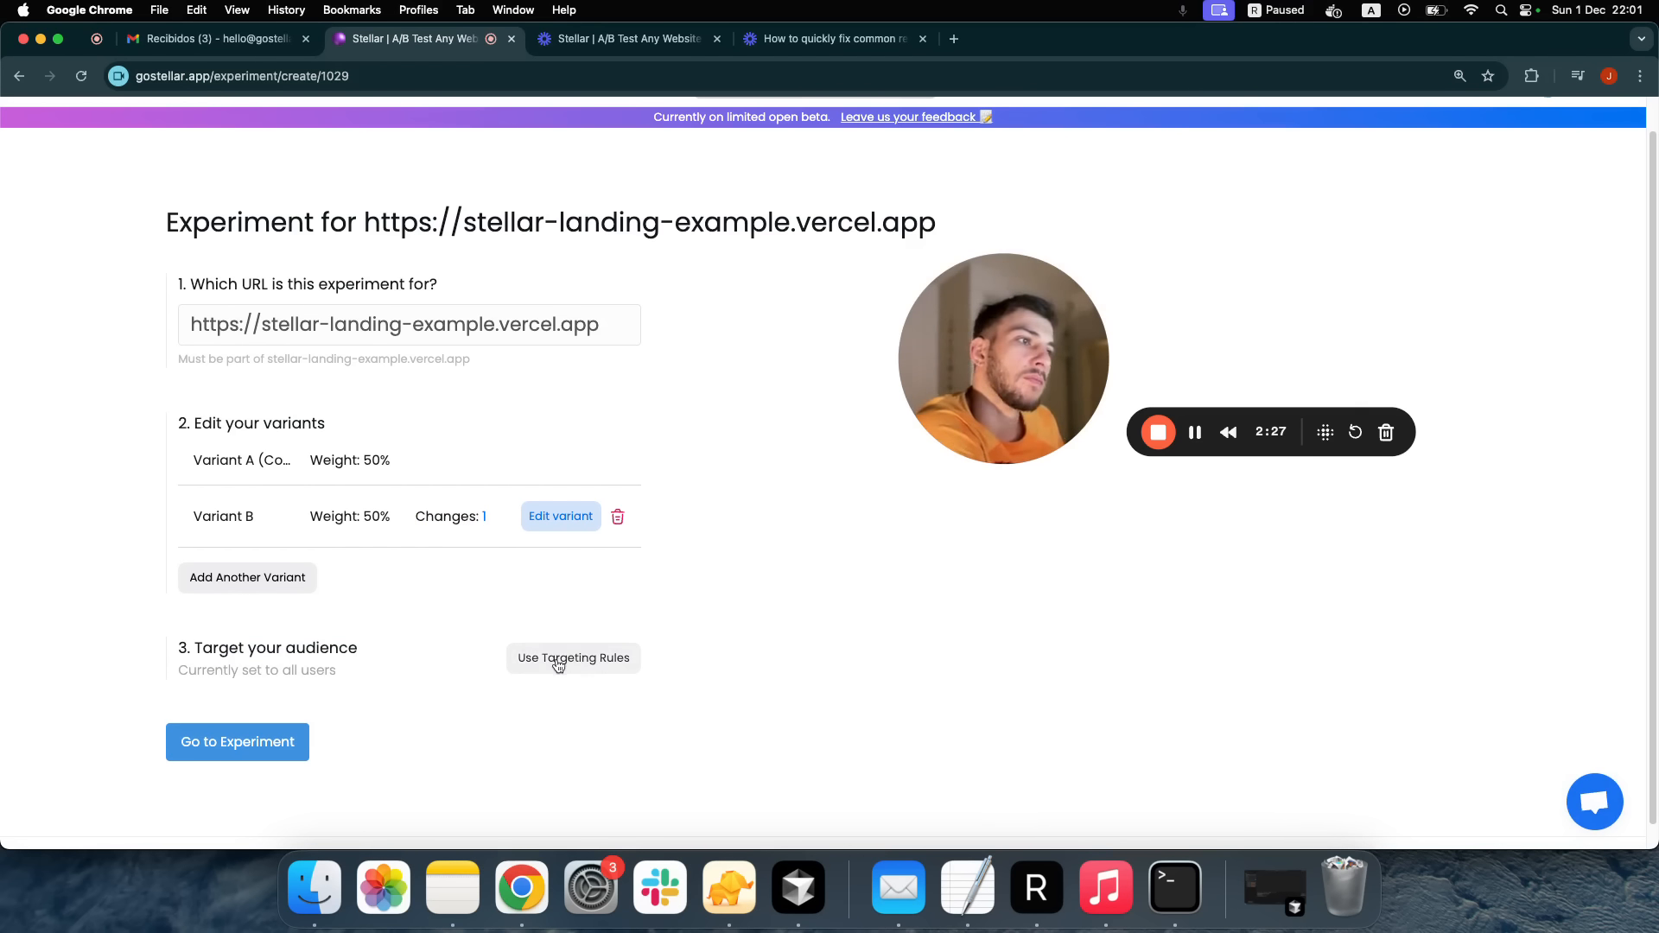
{"action": "left_click", "coordinate": [553, 658]}
{"action": "scroll", "coordinate": [559, 663], "scroll_direction": "down", "scroll_amount": 3}
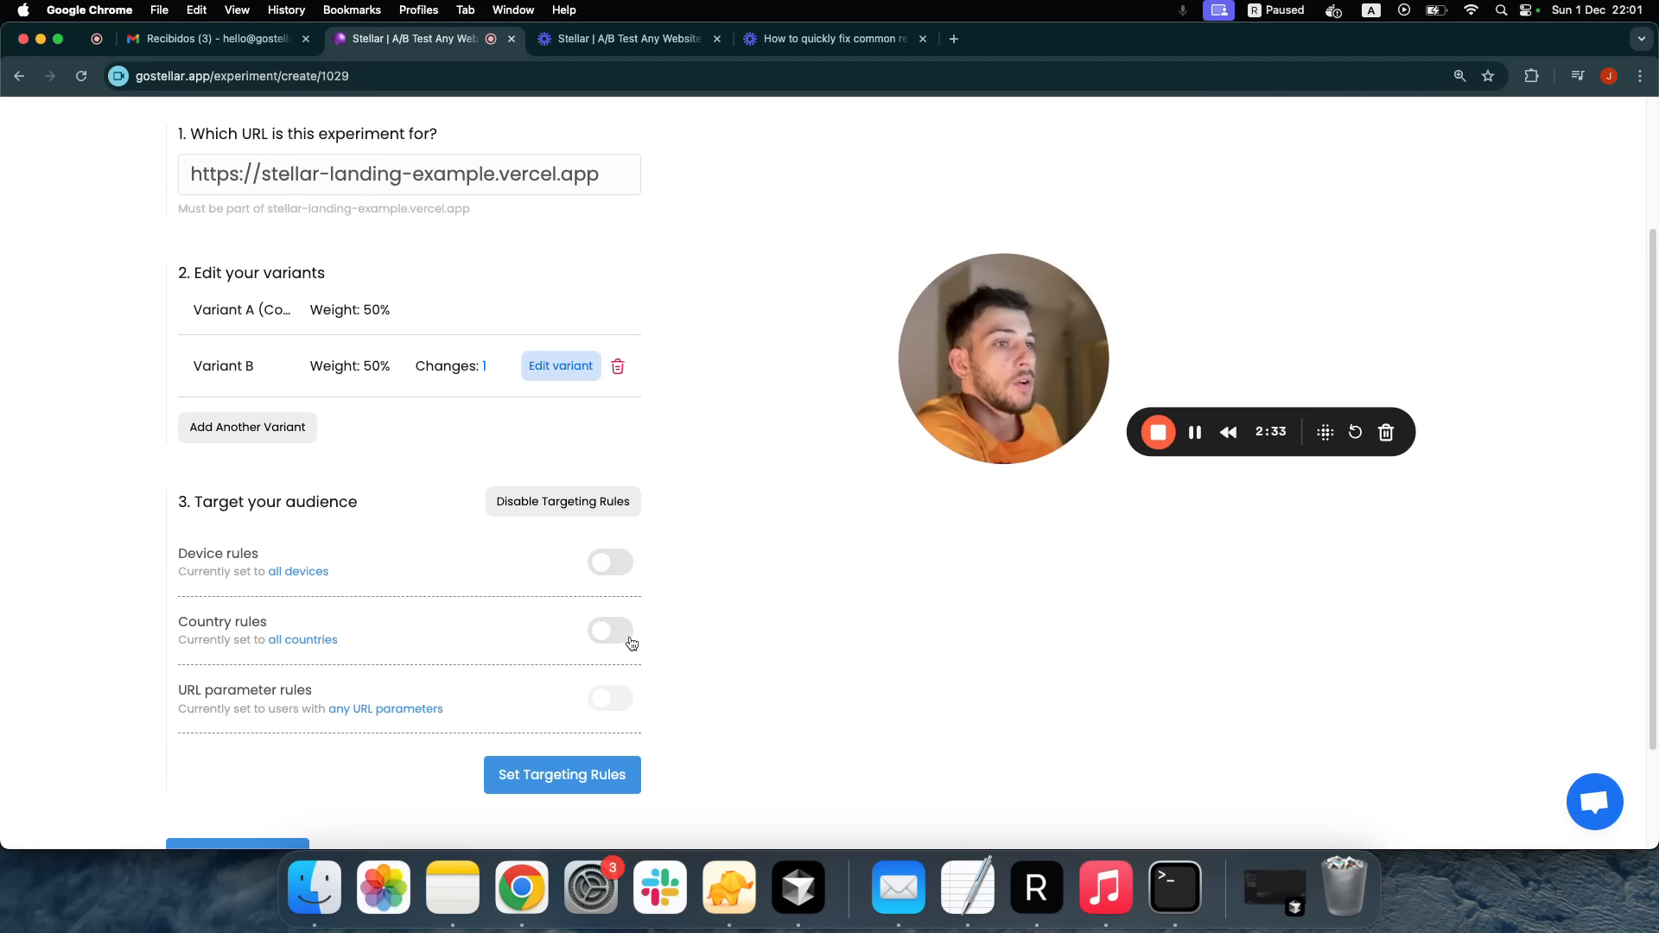
{"action": "left_click", "coordinate": [617, 563]}
{"action": "scroll", "coordinate": [617, 566], "scroll_direction": "down", "scroll_amount": 1}
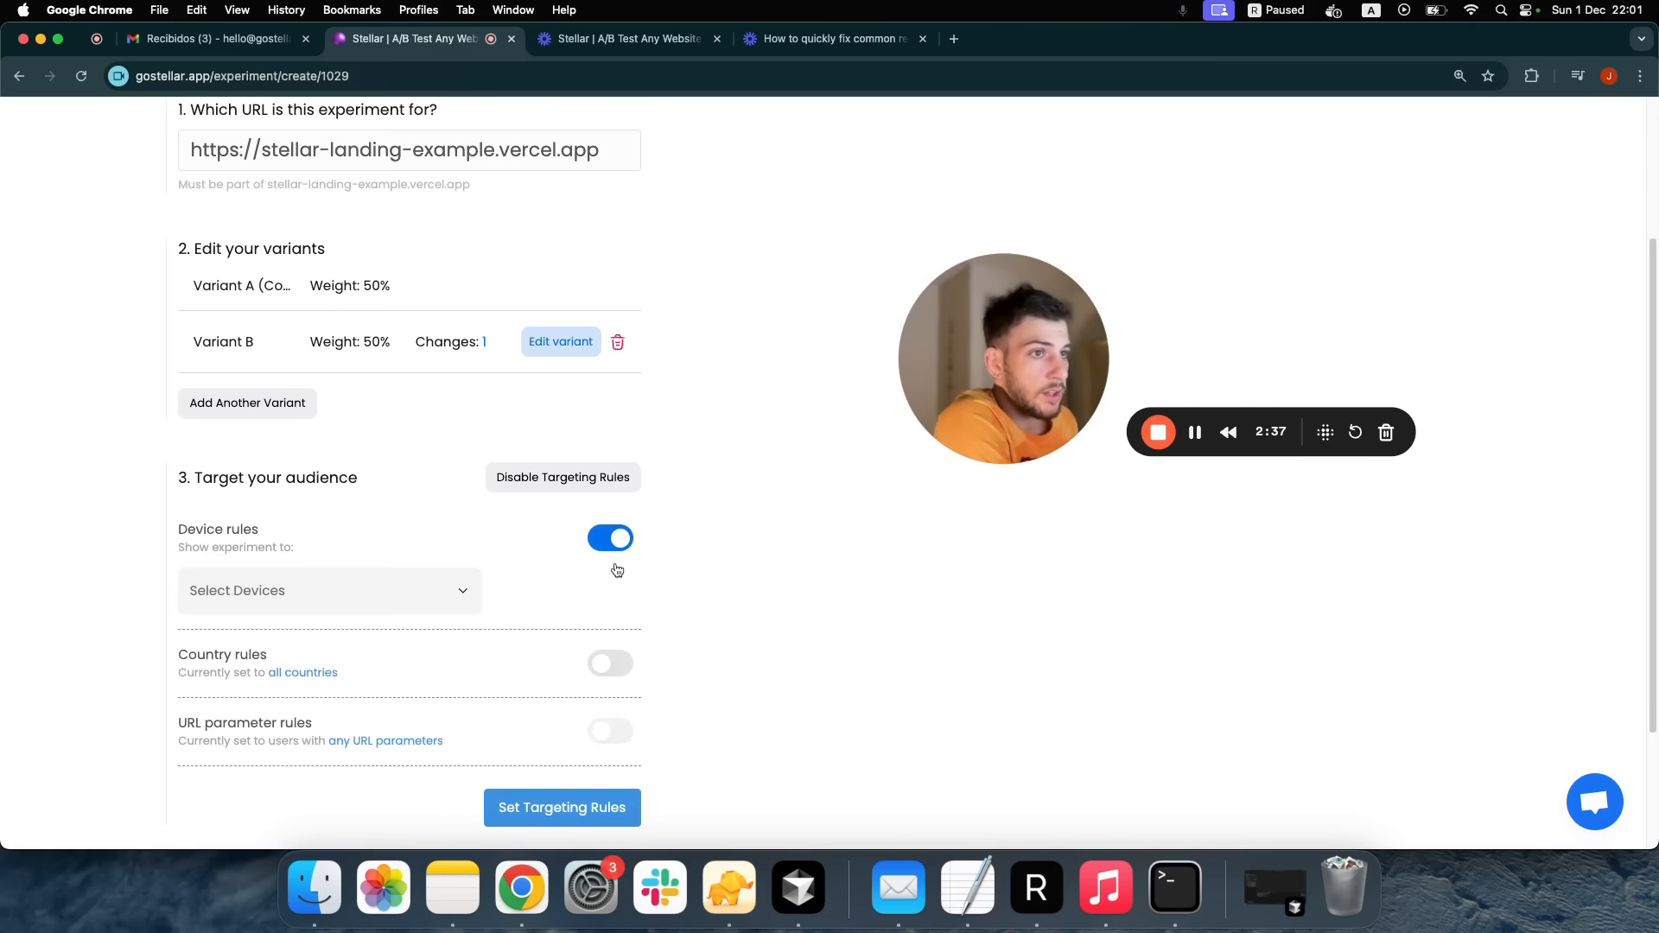
{"action": "left_click", "coordinate": [417, 589]}
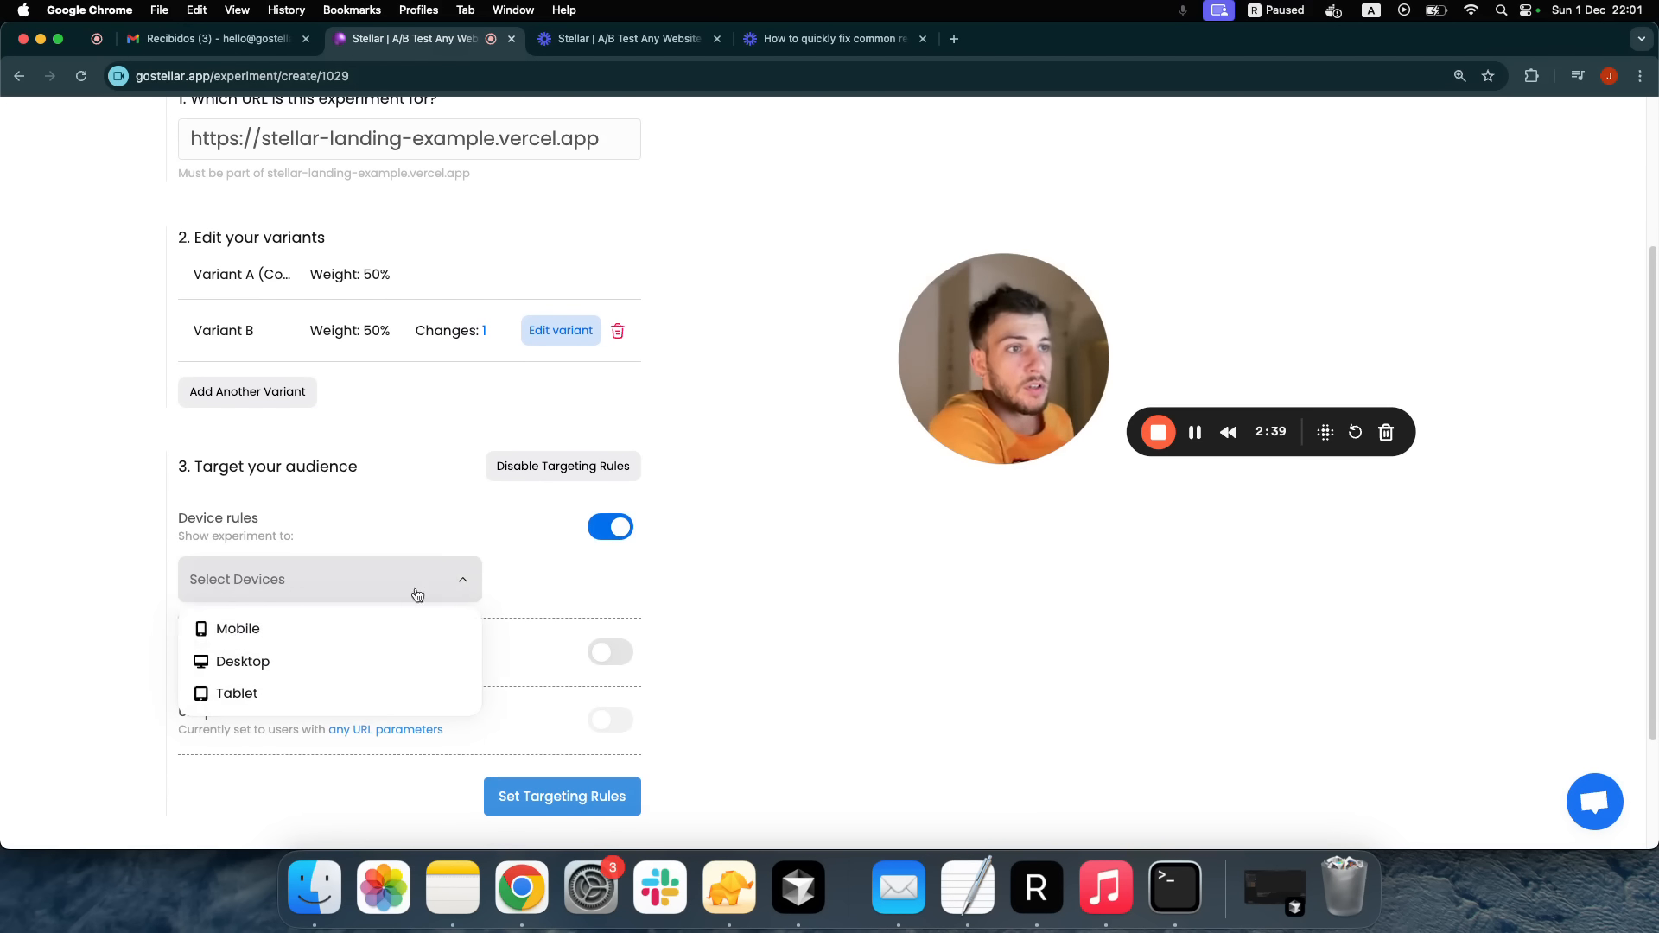
{"action": "left_click", "coordinate": [365, 664]}
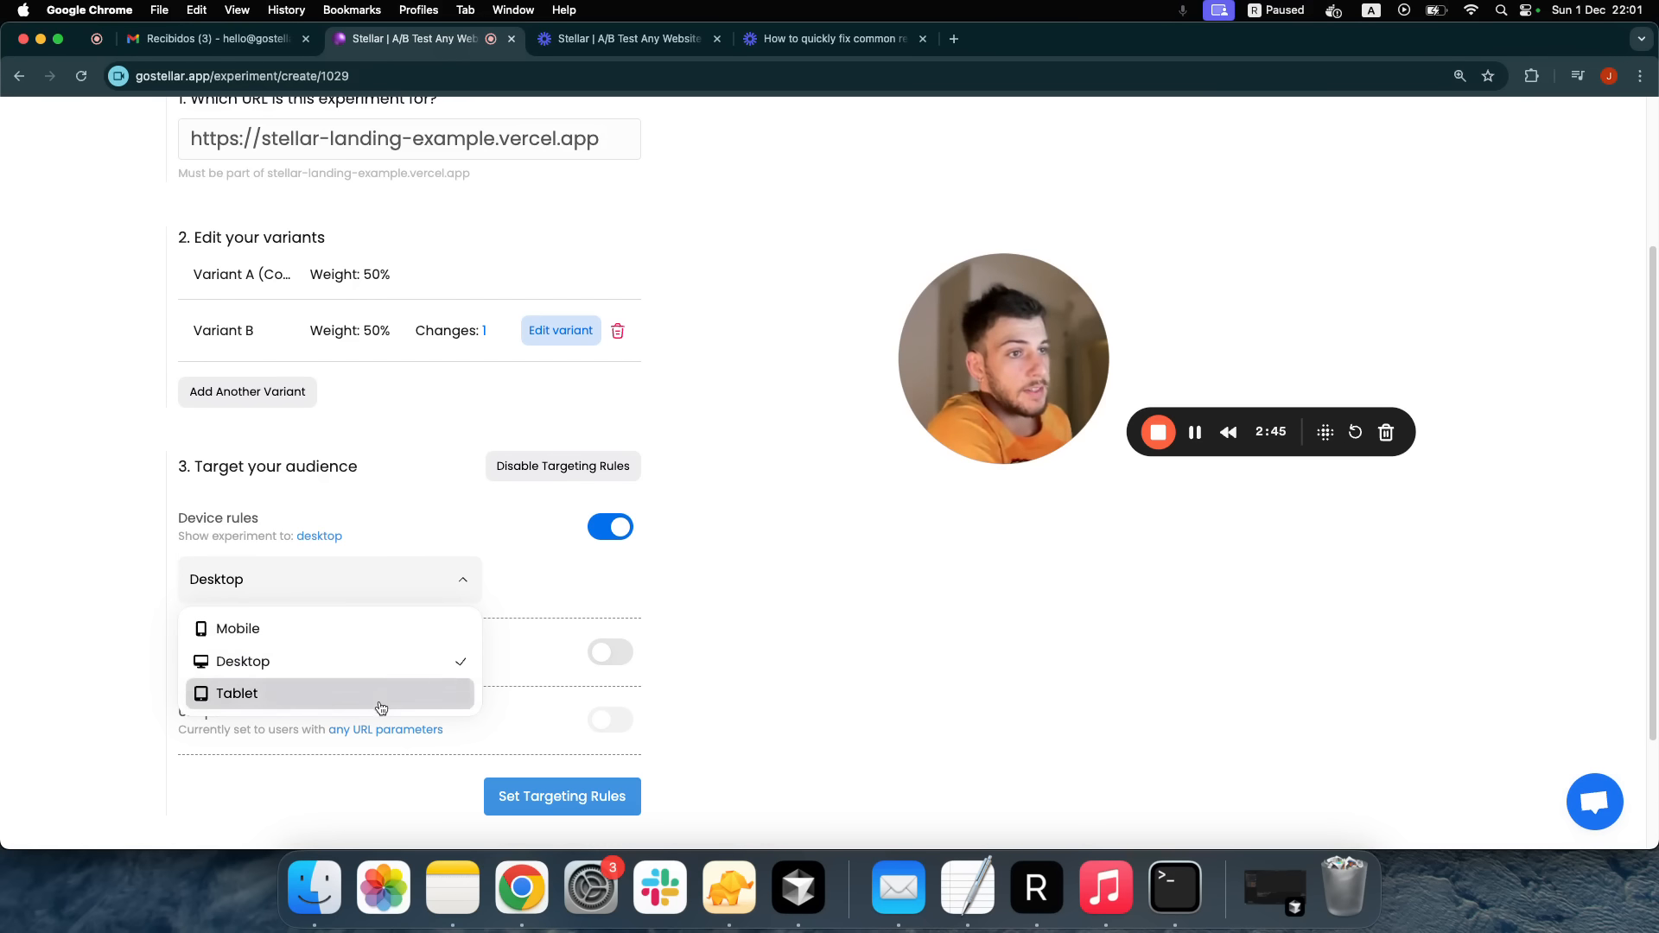
{"action": "left_click", "coordinate": [529, 597]}
Leave country targeting off and save the desktop-only targeting rules
{"action": "scroll", "coordinate": [610, 683], "scroll_direction": "down", "scroll_amount": 3}
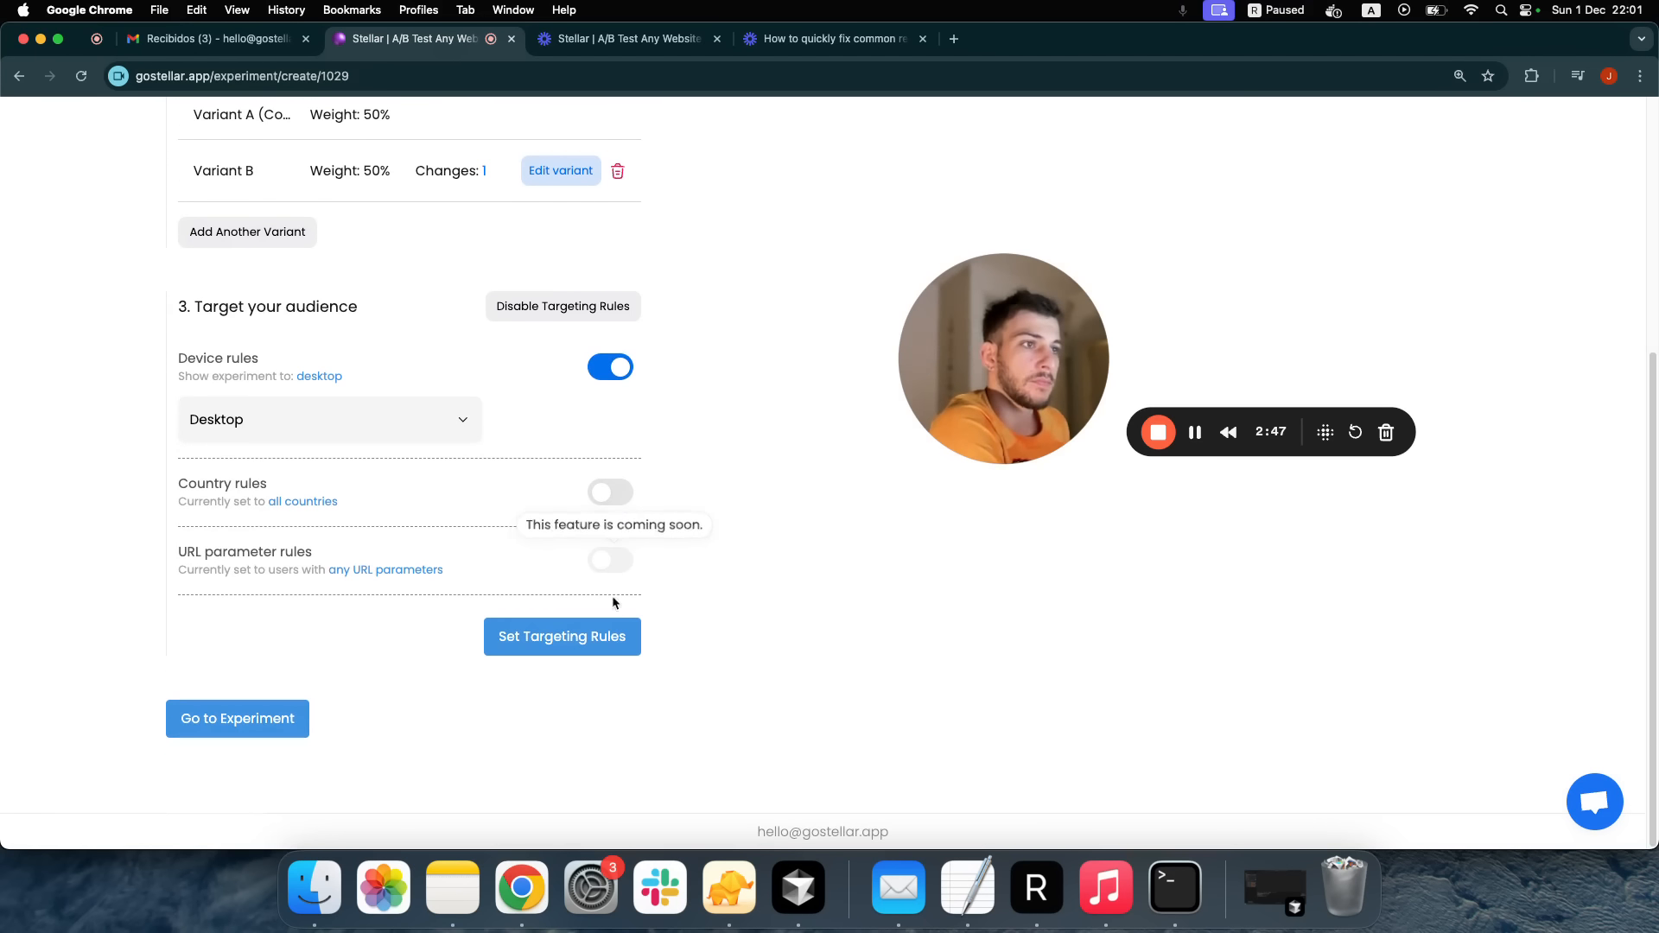
{"action": "left_click", "coordinate": [622, 493]}
{"action": "left_click", "coordinate": [396, 550]}
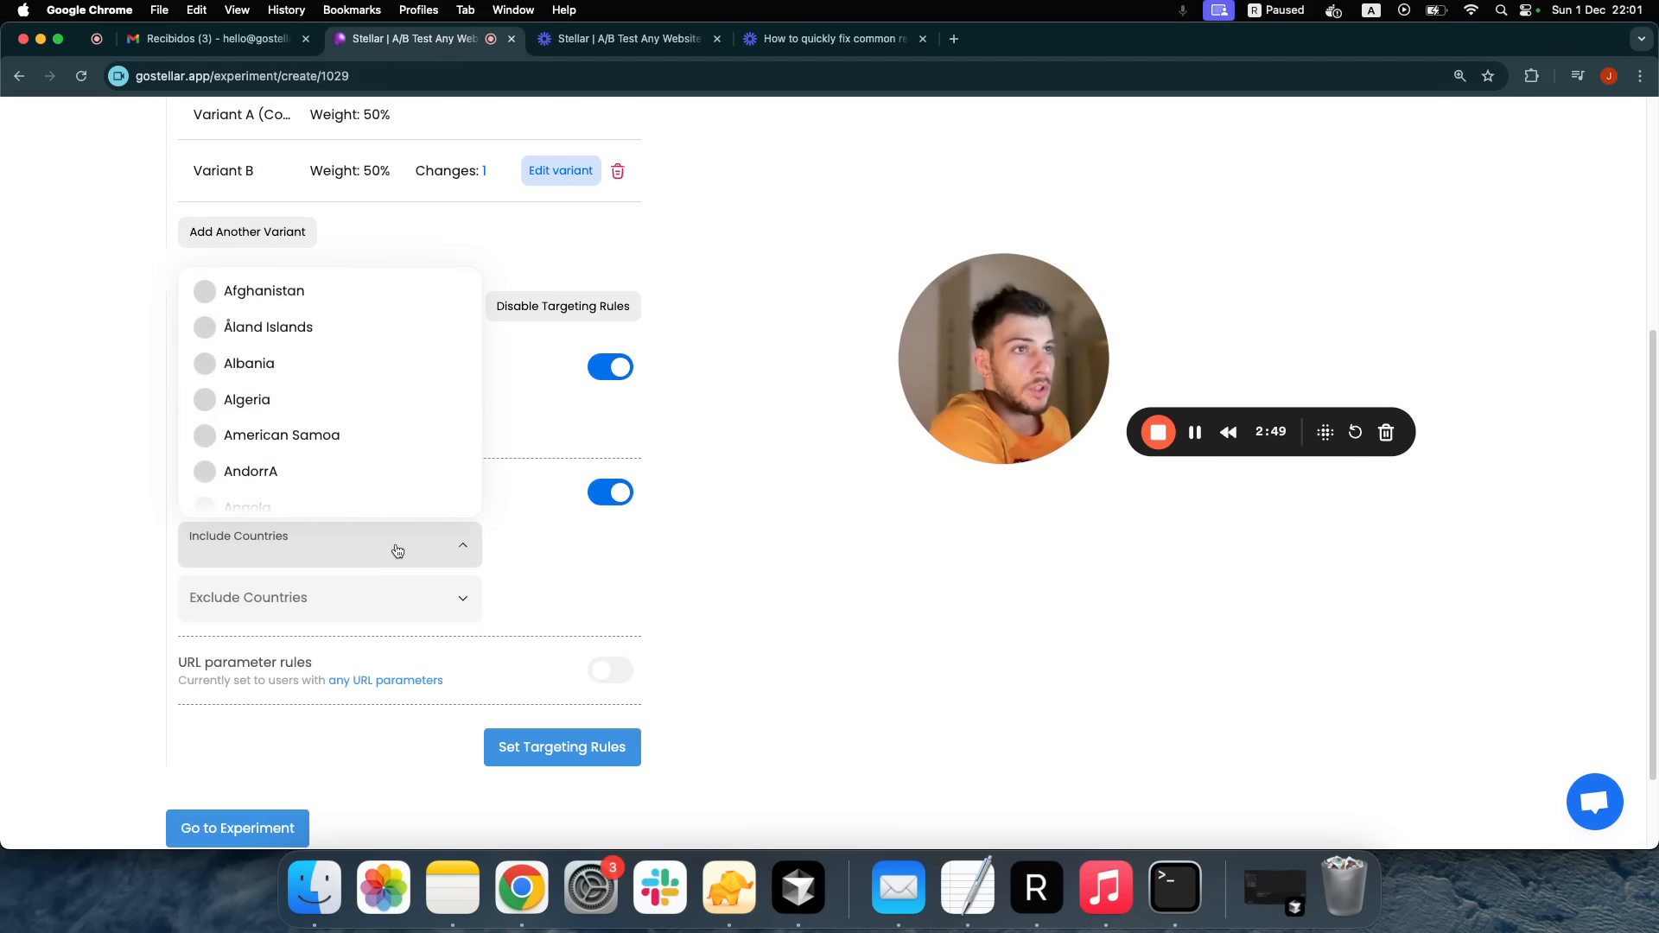
{"action": "scroll", "coordinate": [369, 402], "scroll_direction": "down", "scroll_amount": 2}
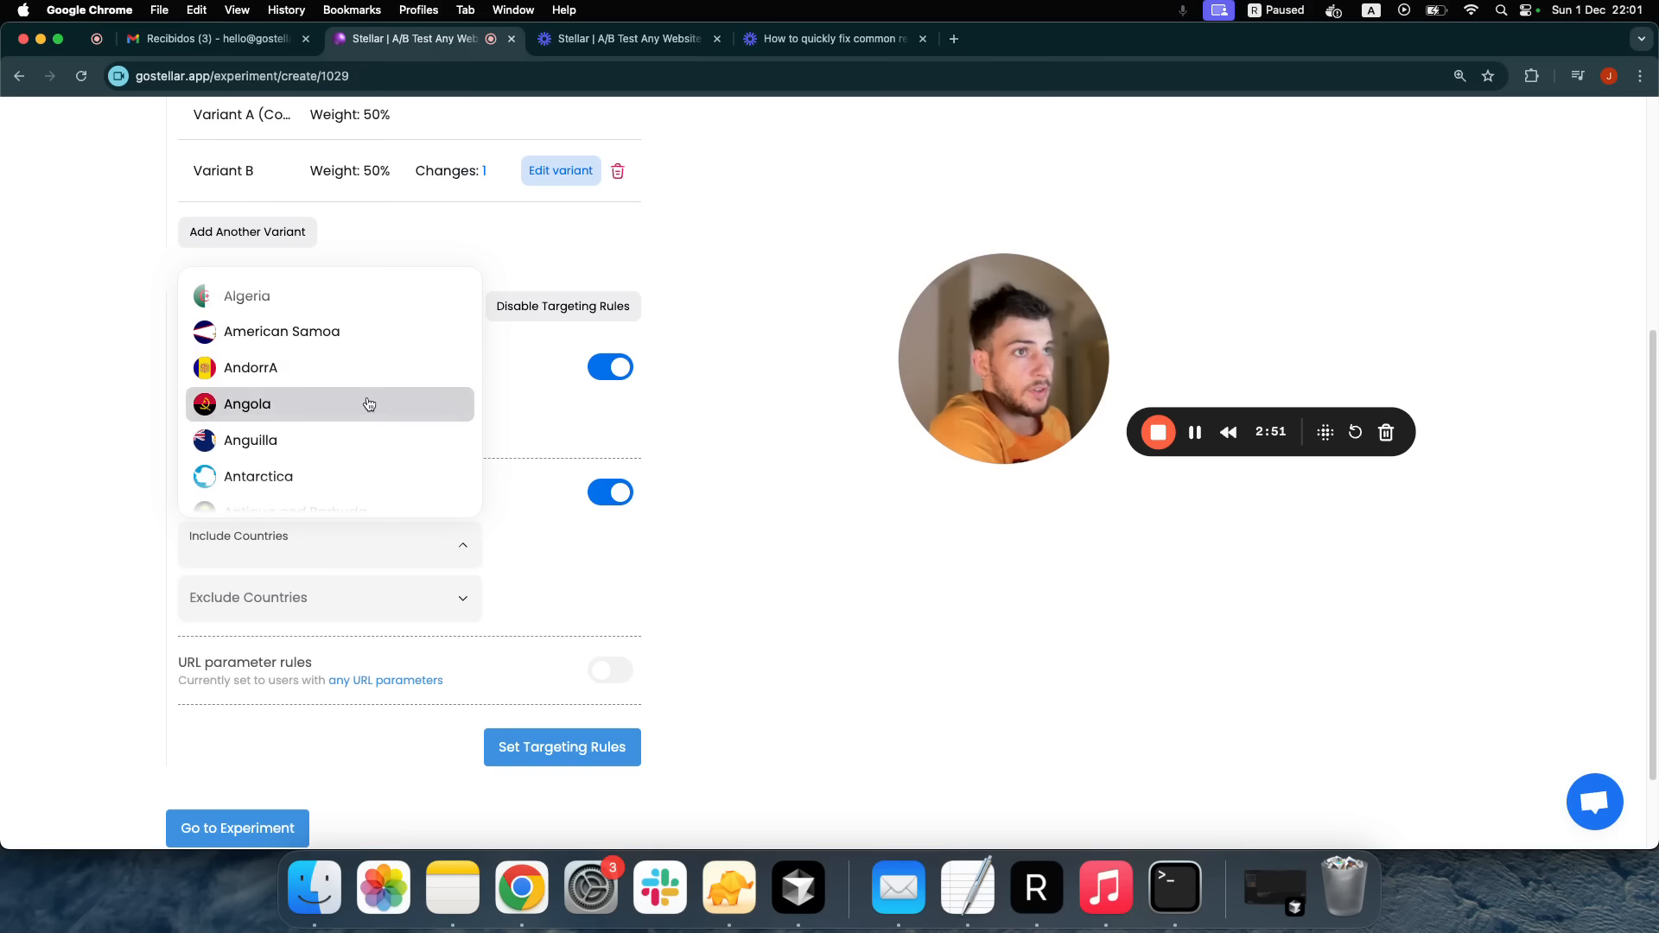
{"action": "left_click", "coordinate": [425, 548]}
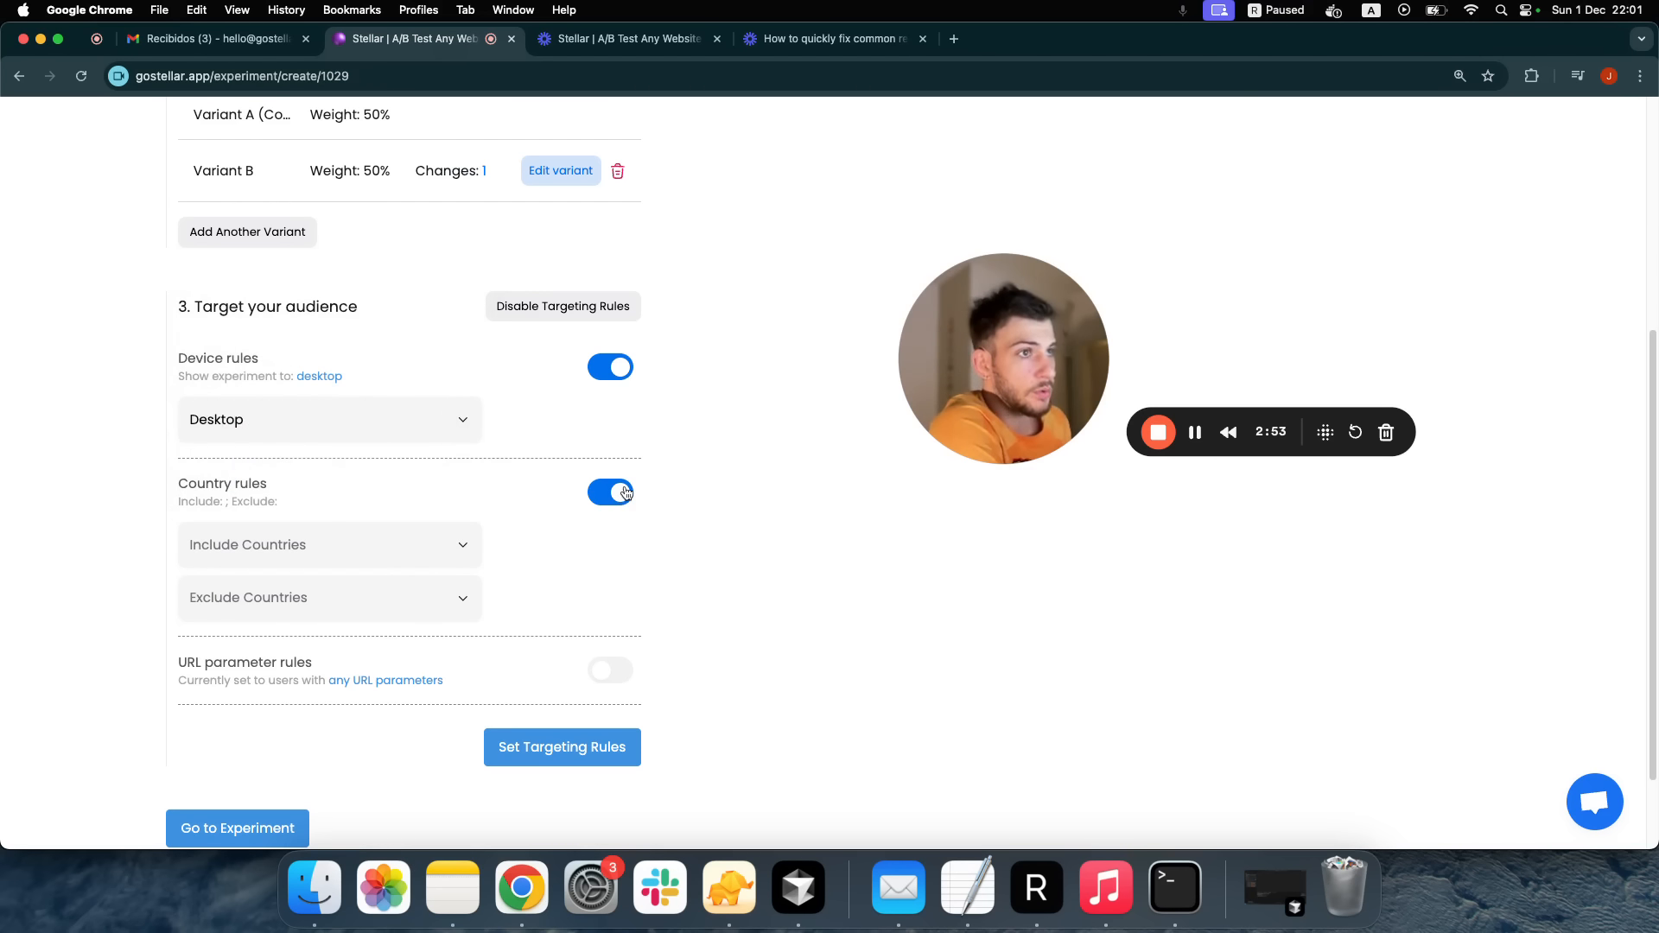
{"action": "left_click", "coordinate": [624, 493]}
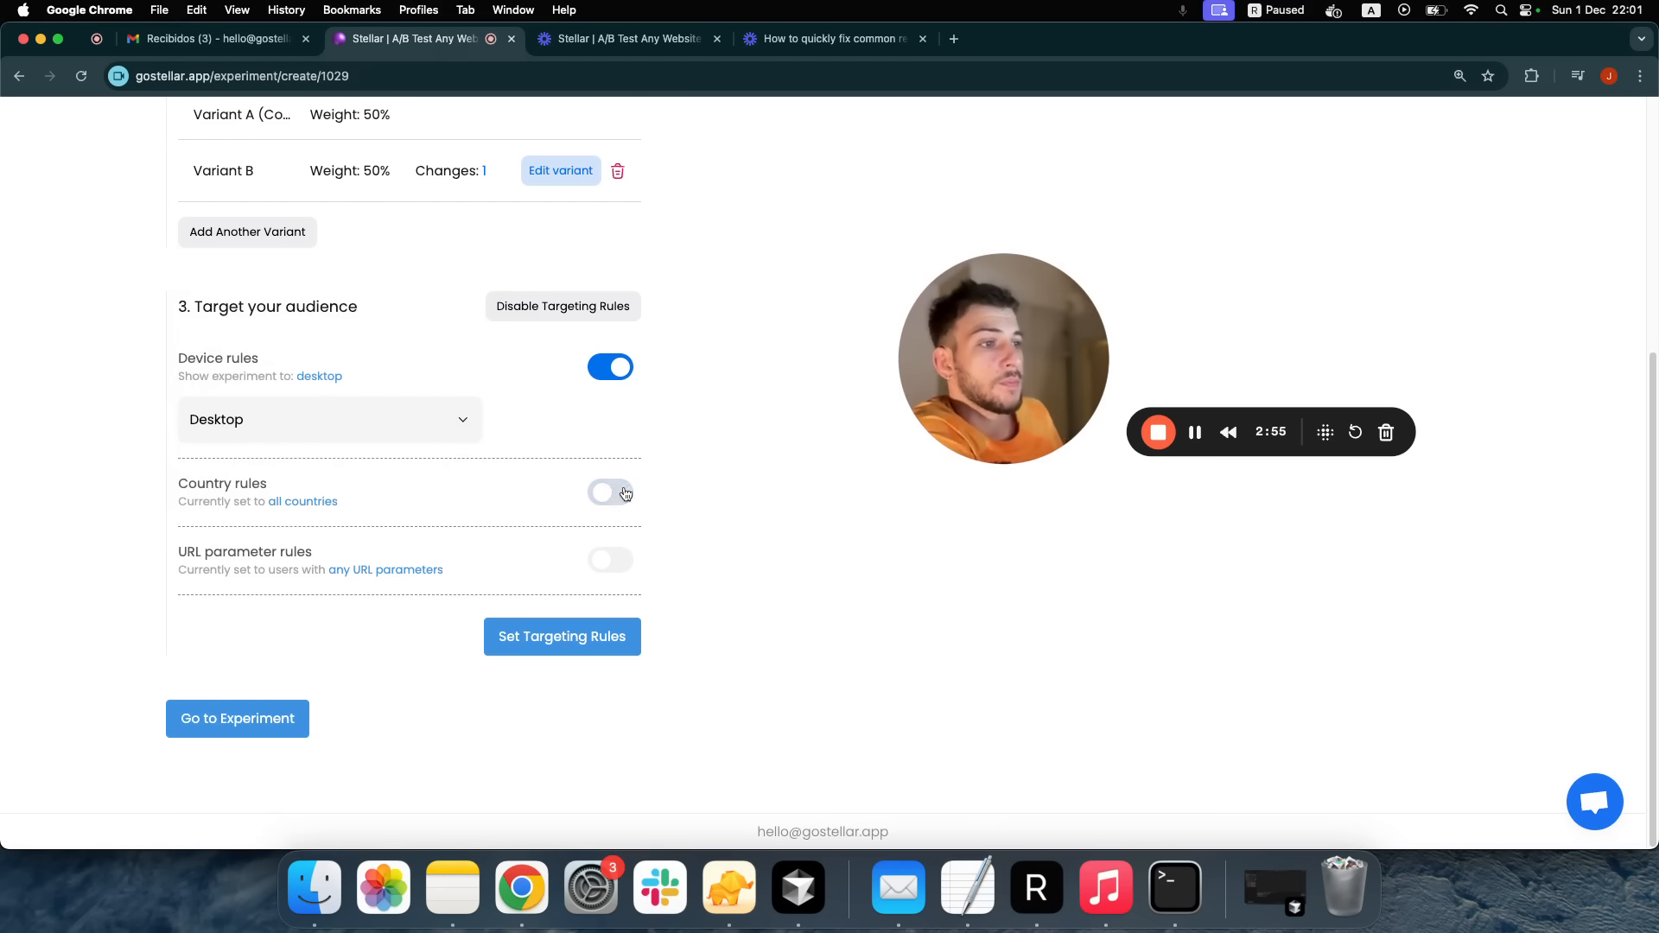
{"action": "left_click", "coordinate": [536, 651]}
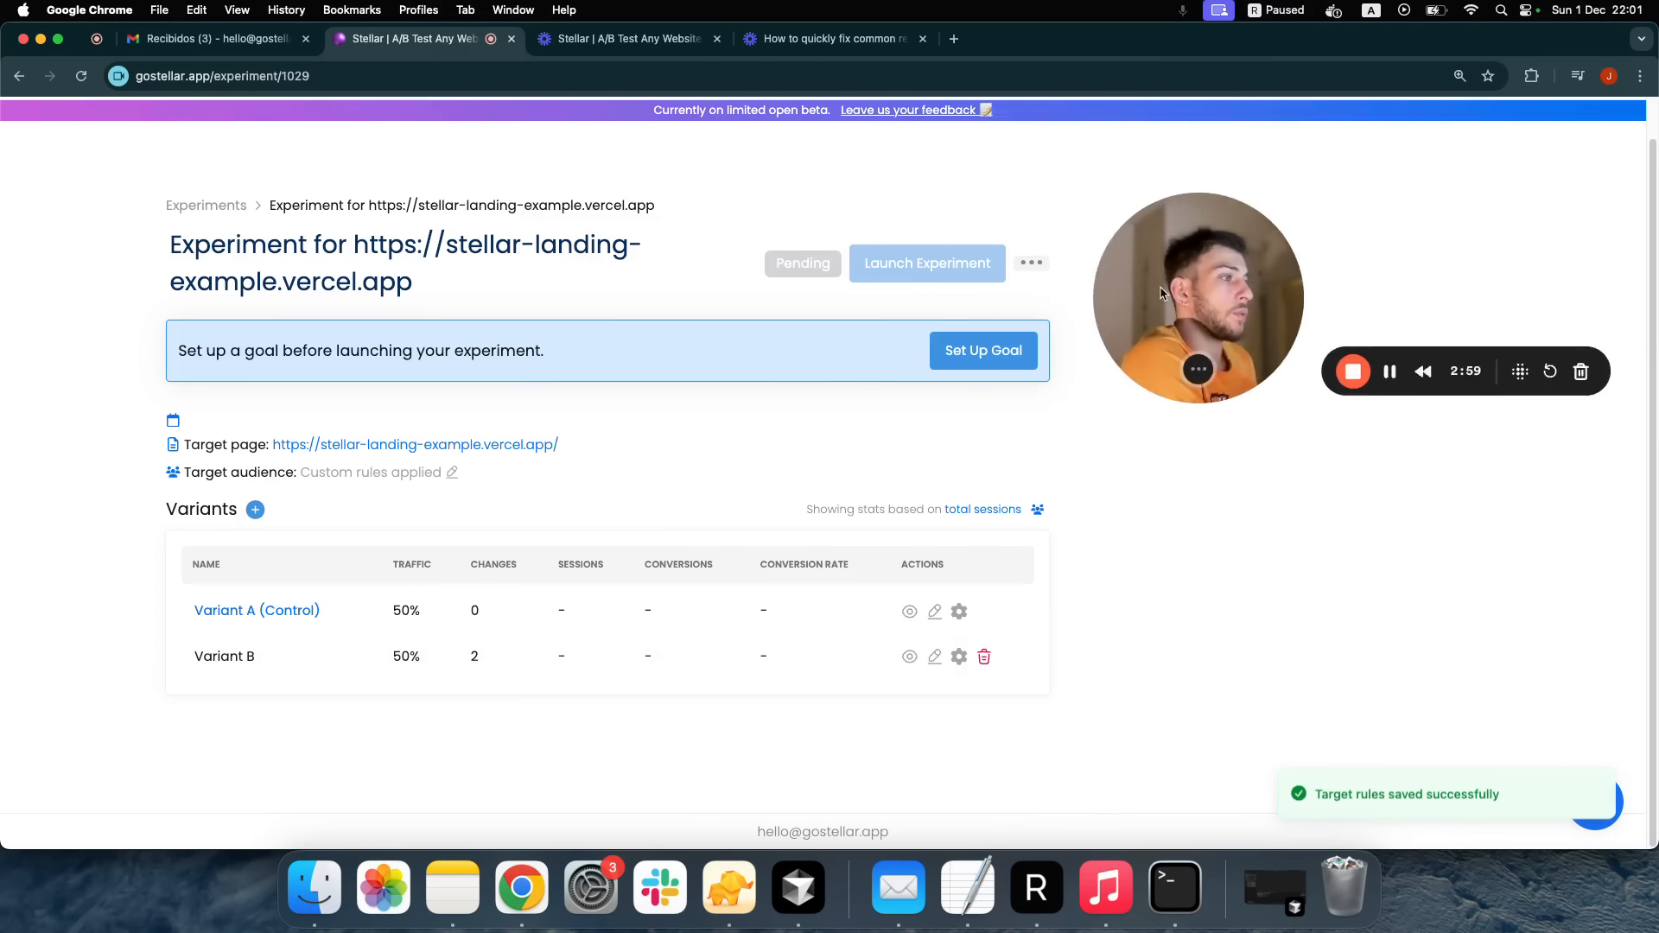
{"action": "left_click", "coordinate": [454, 287]}
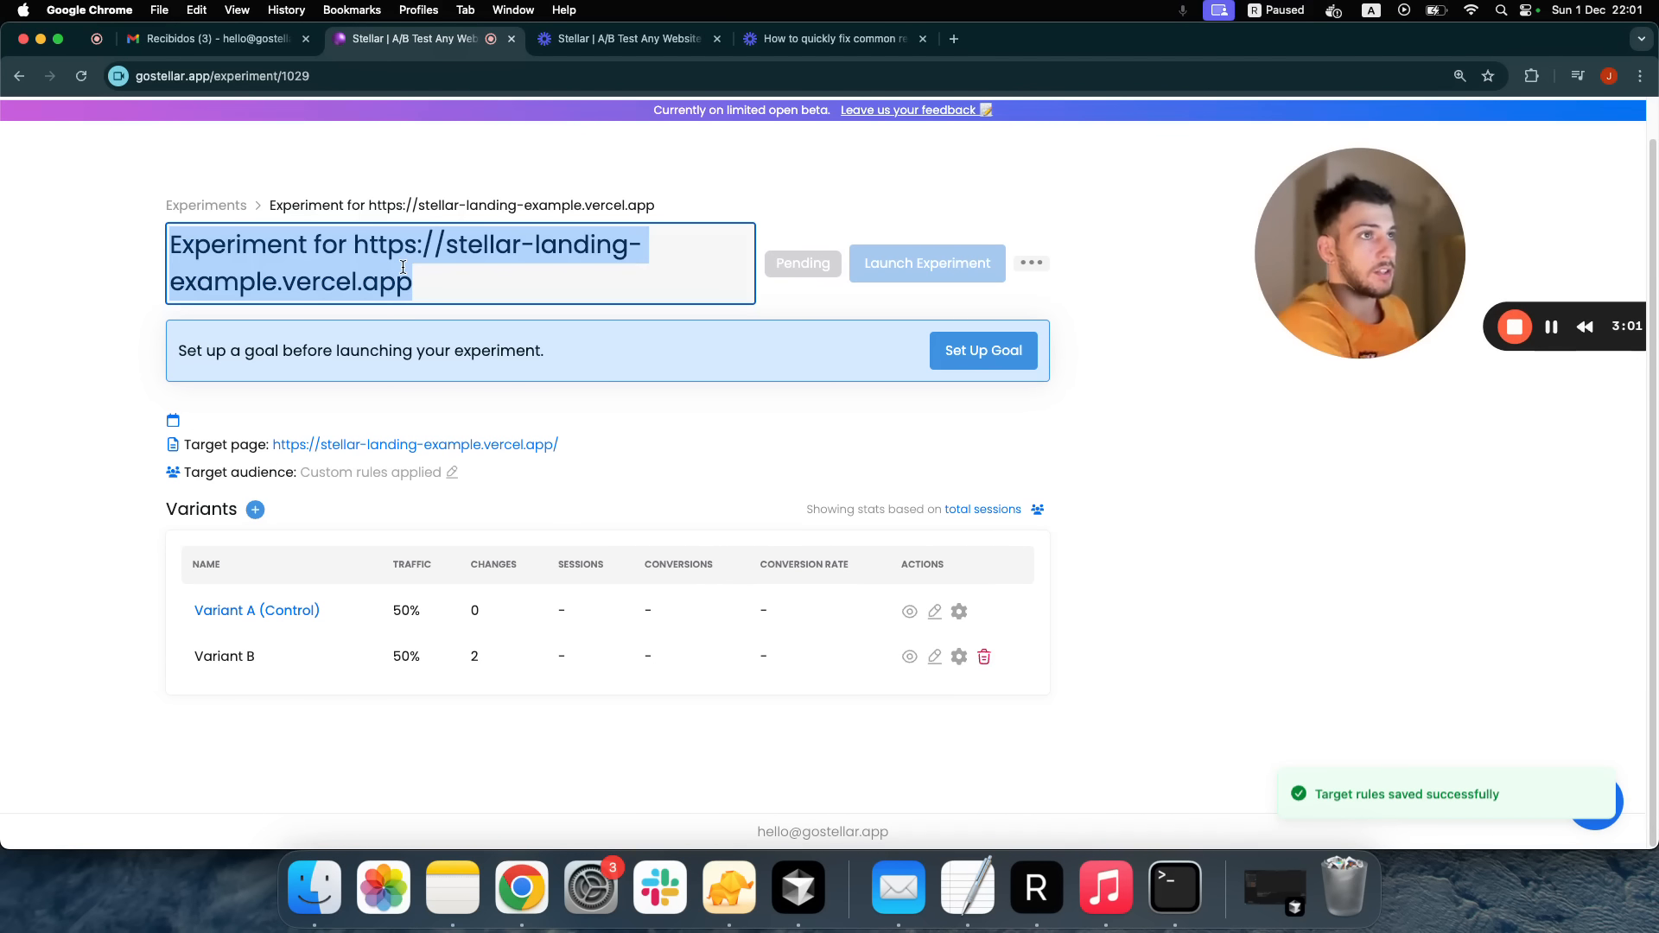
Change the experiment title to 'Test Experiment'
{"action": "type", "text": "Test Experiment"}
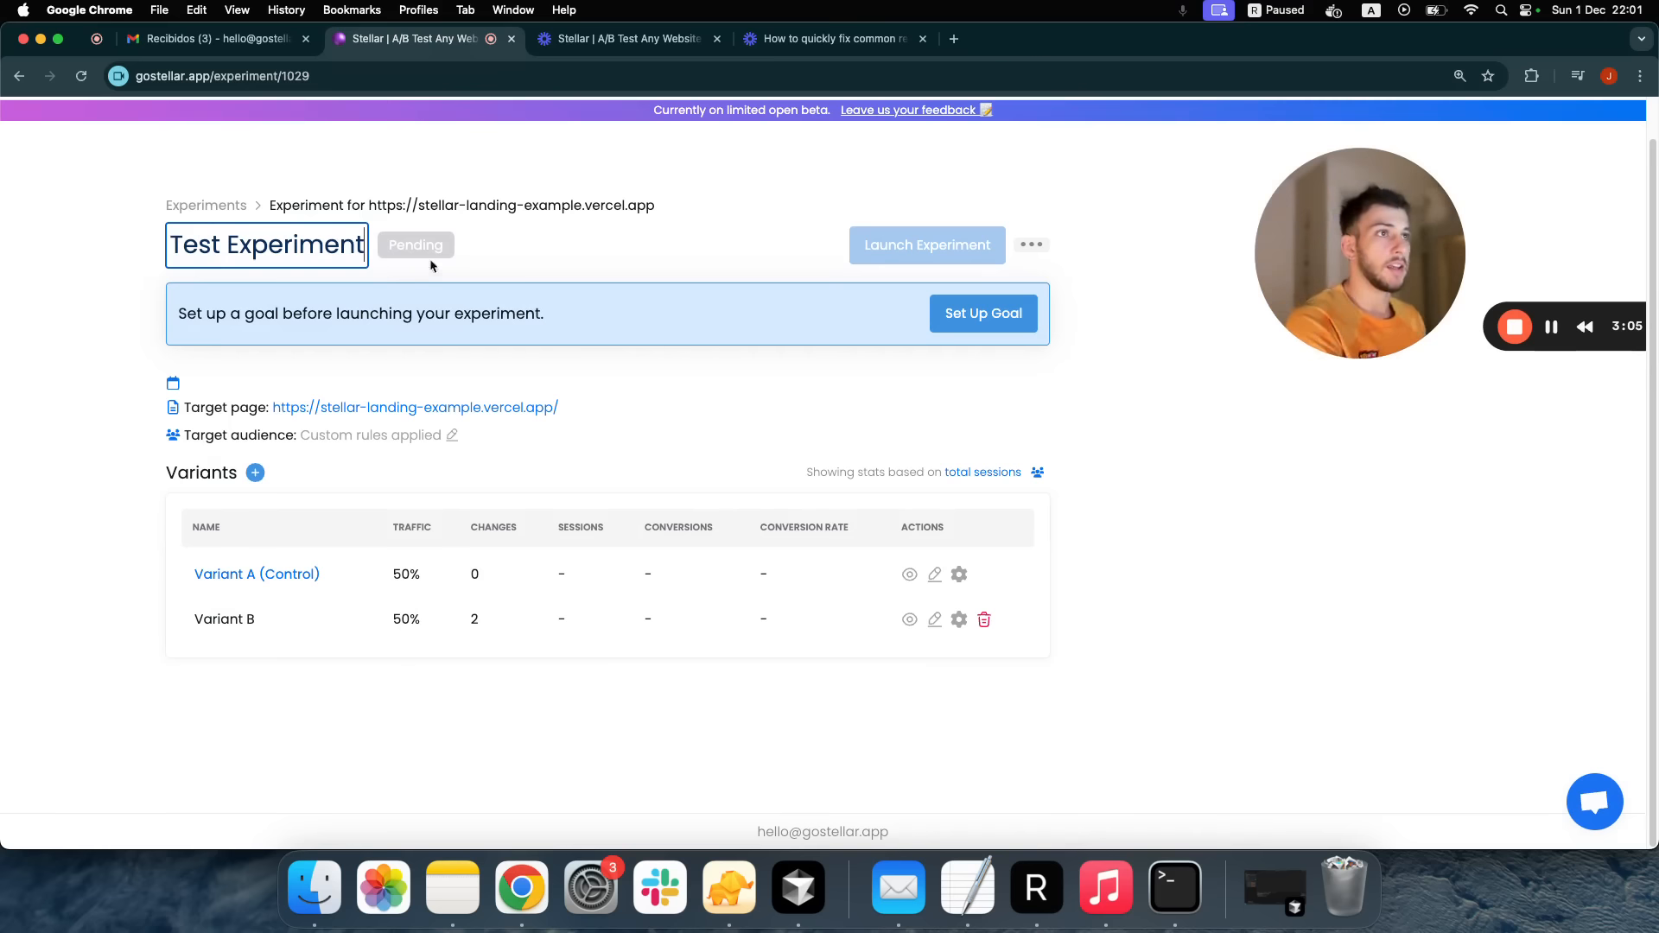
{"action": "left_click", "coordinate": [656, 236]}
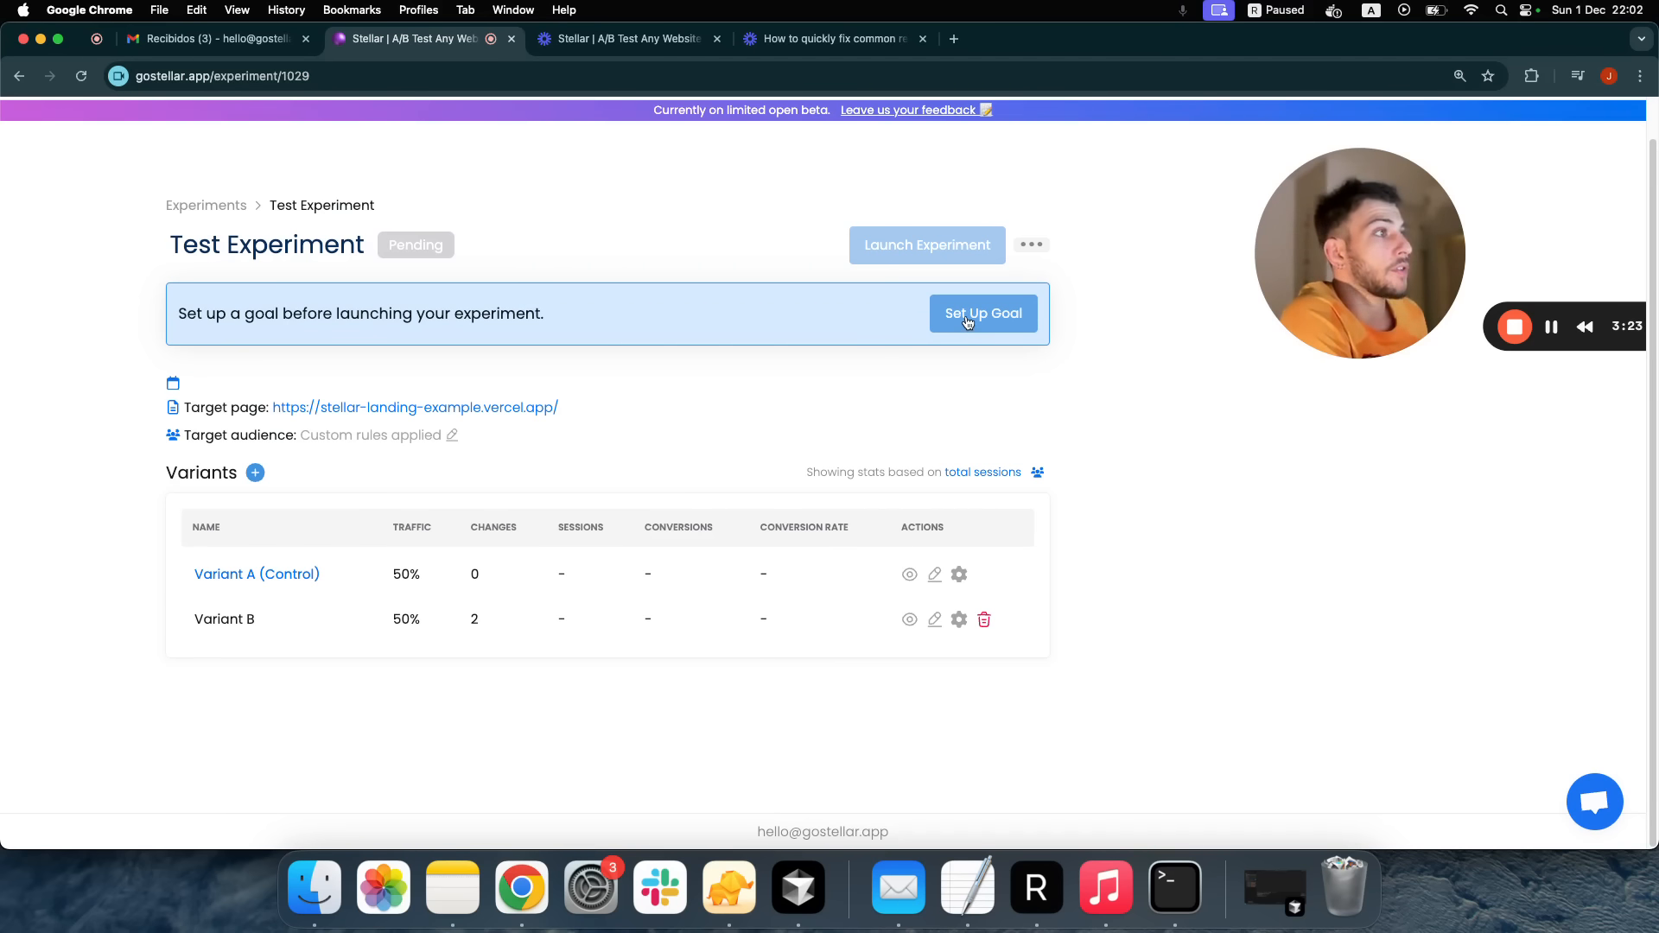
{"action": "left_click", "coordinate": [967, 323]}
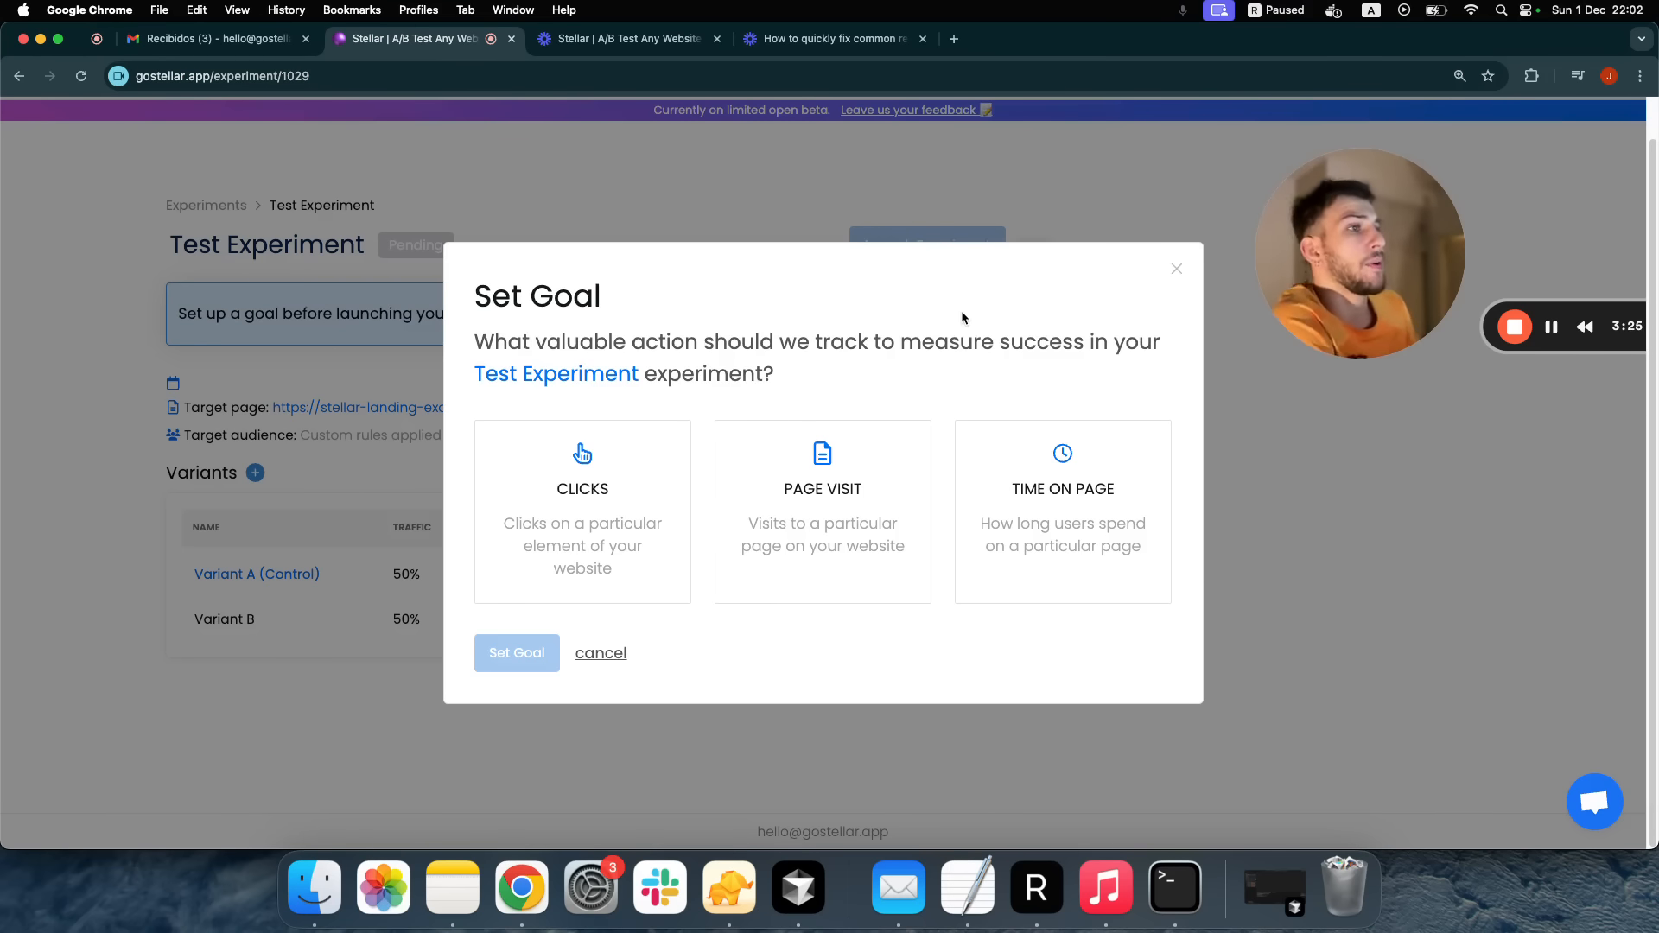
Set a Page Visit goal counting visits to URLs that contain 'dashboard'
{"action": "left_click", "coordinate": [637, 473]}
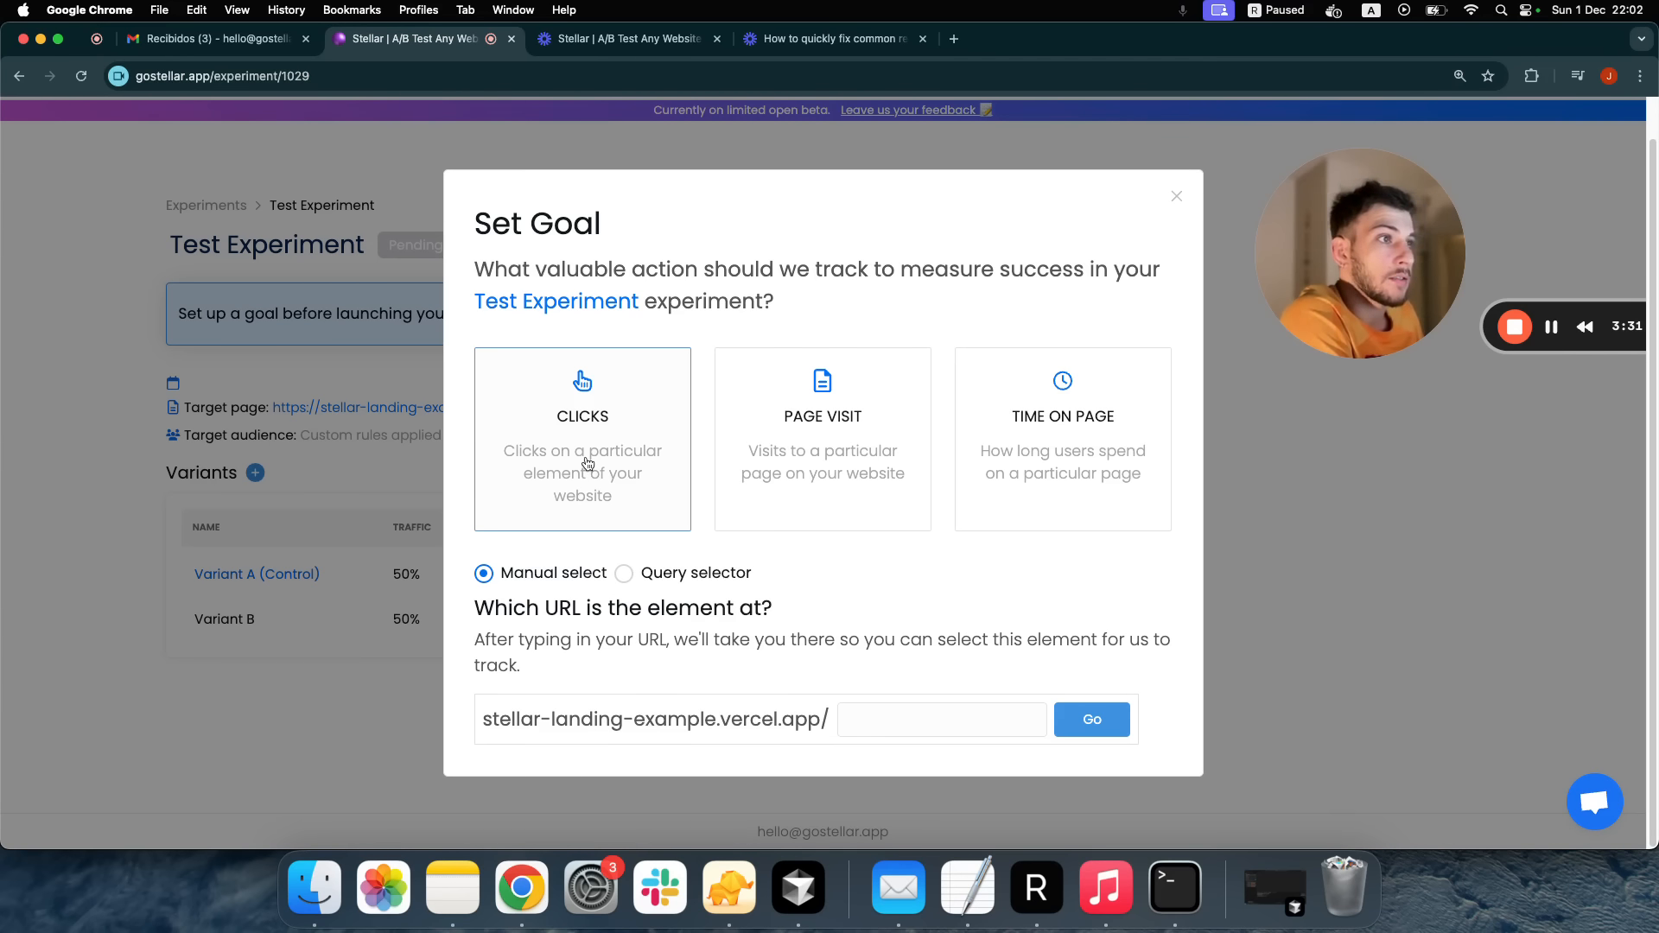
{"action": "left_click", "coordinate": [832, 498]}
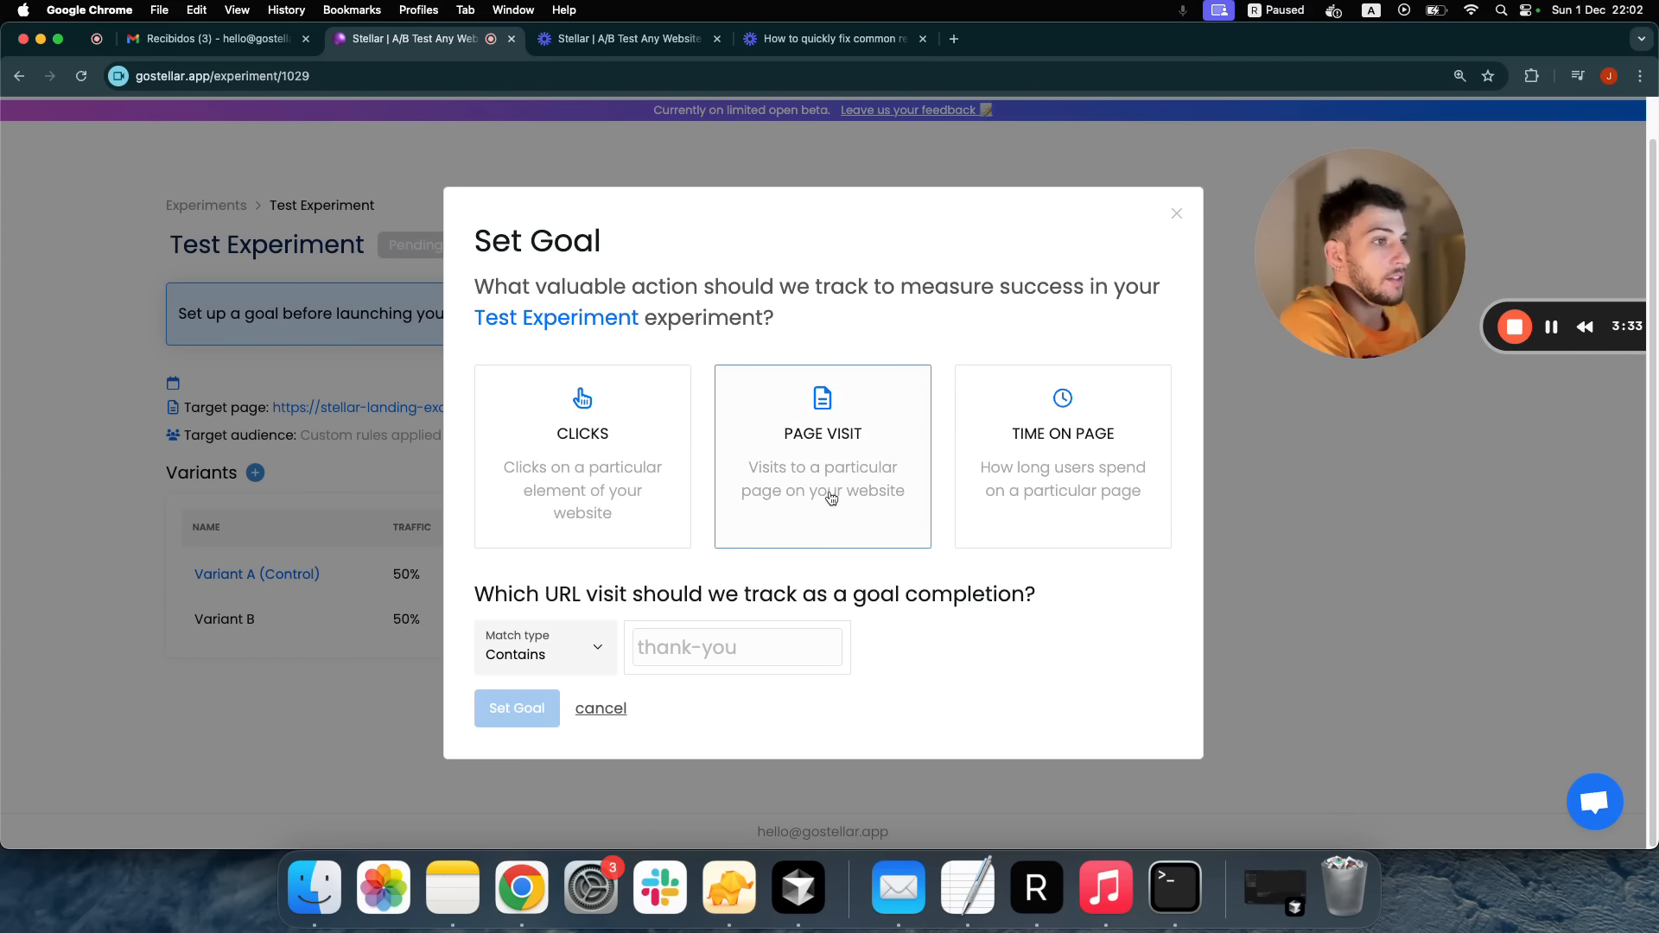
{"action": "left_click", "coordinate": [1021, 492]}
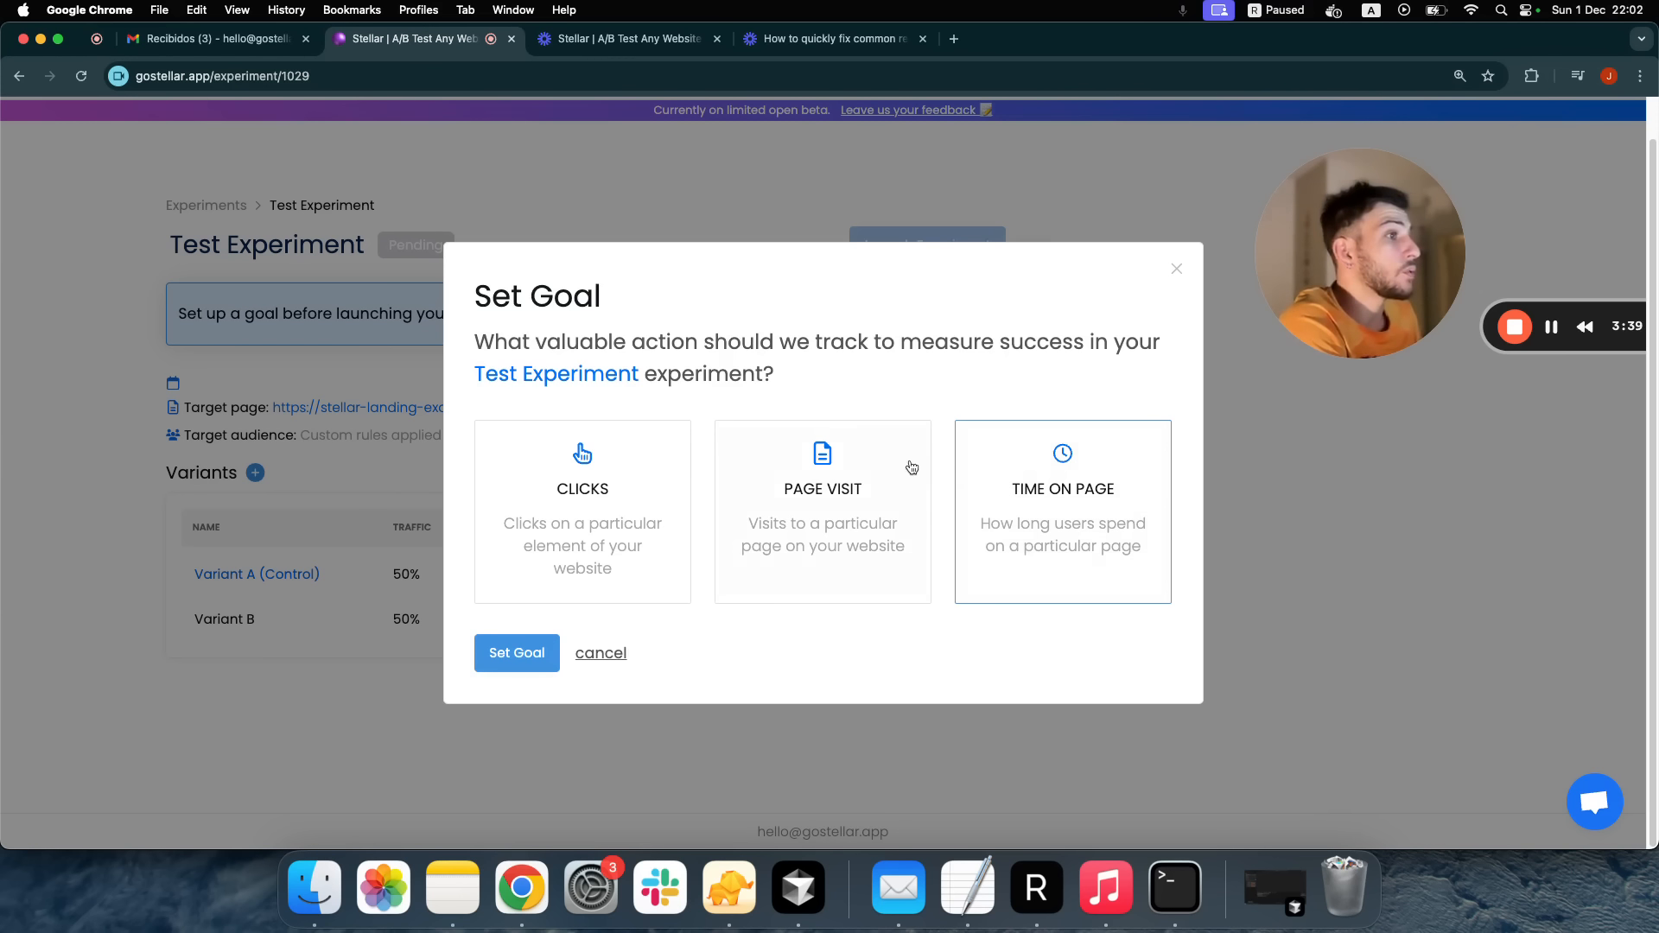
{"action": "left_click", "coordinate": [885, 449]}
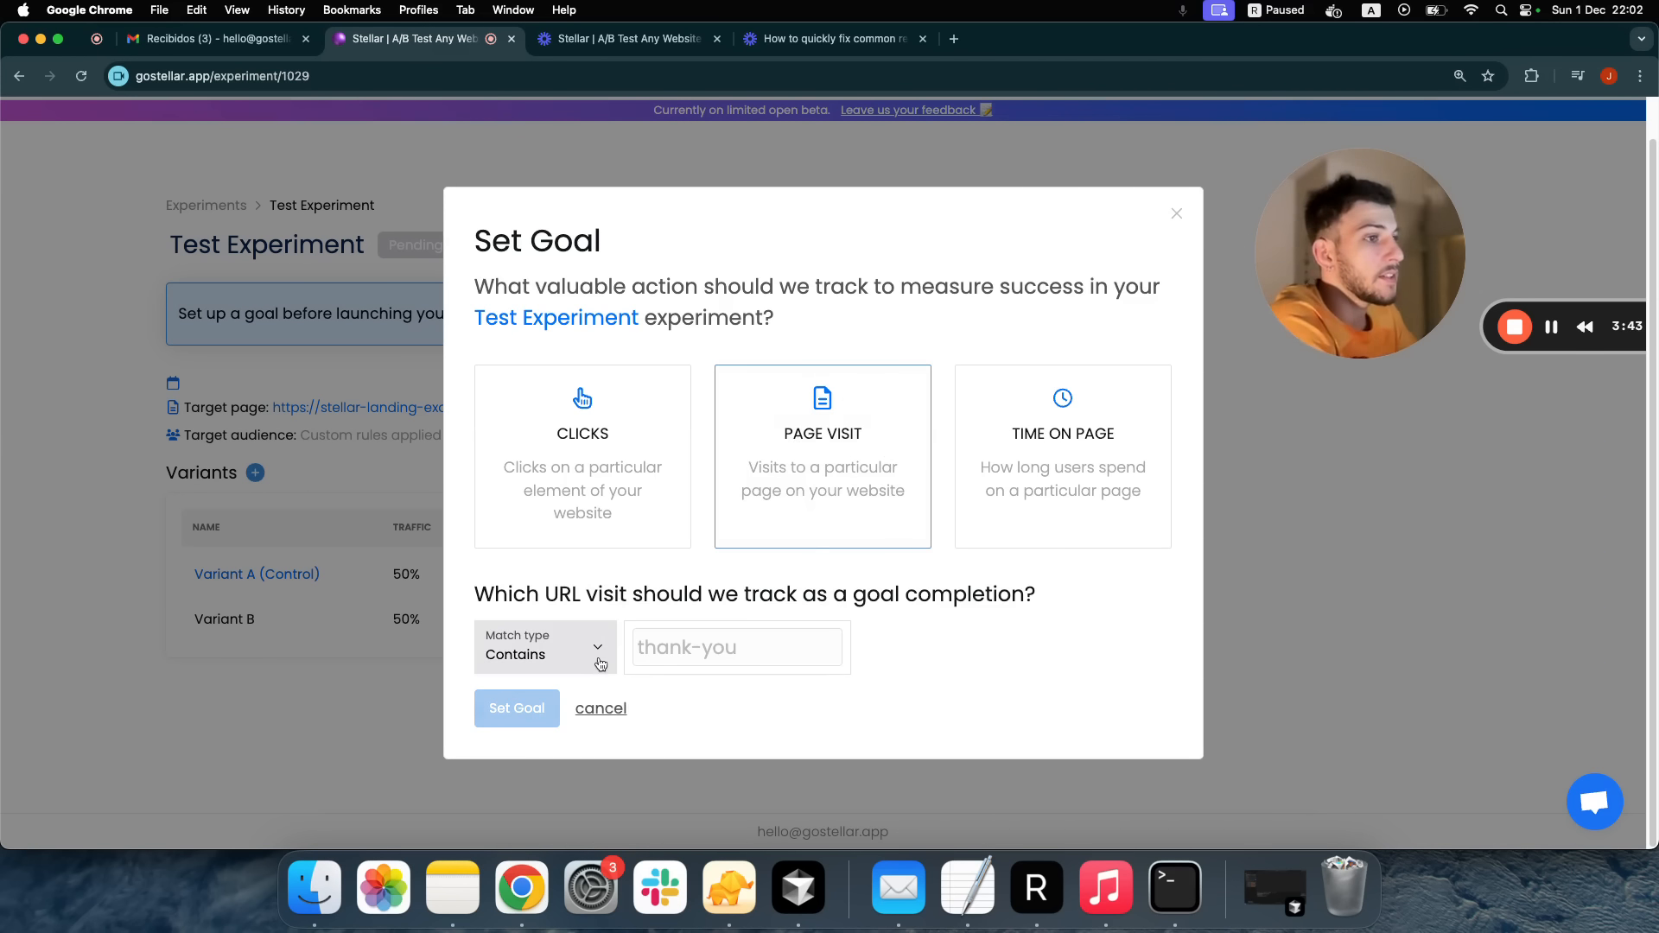
{"action": "left_click", "coordinate": [664, 643]}
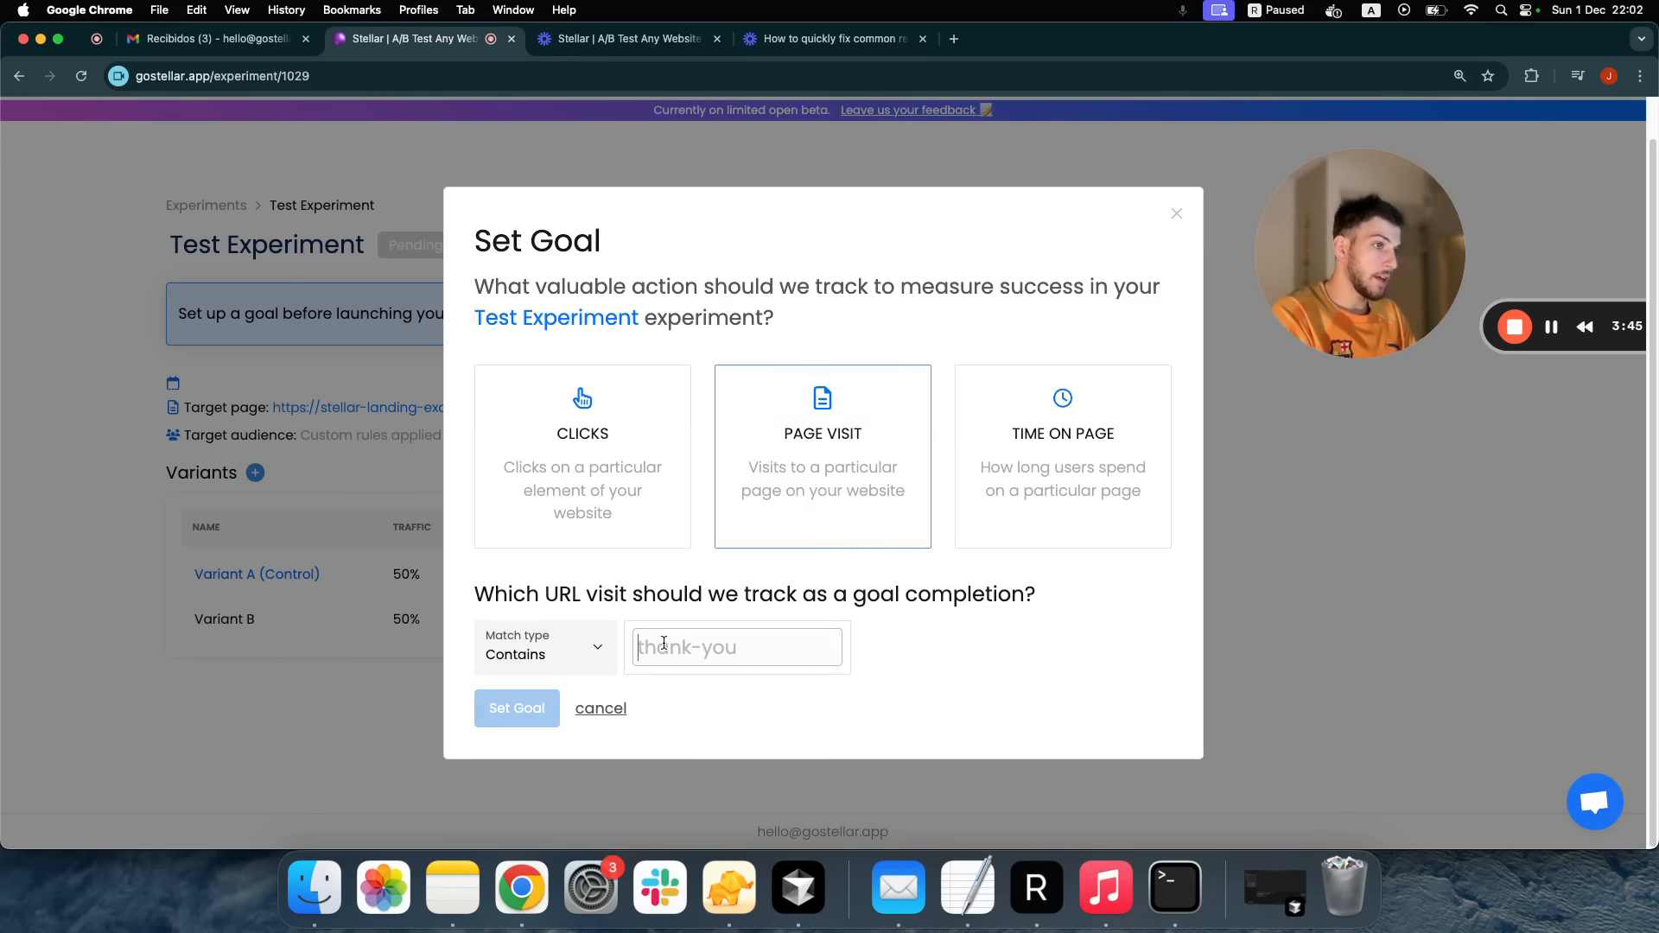
{"action": "type", "text": "onboarding"}
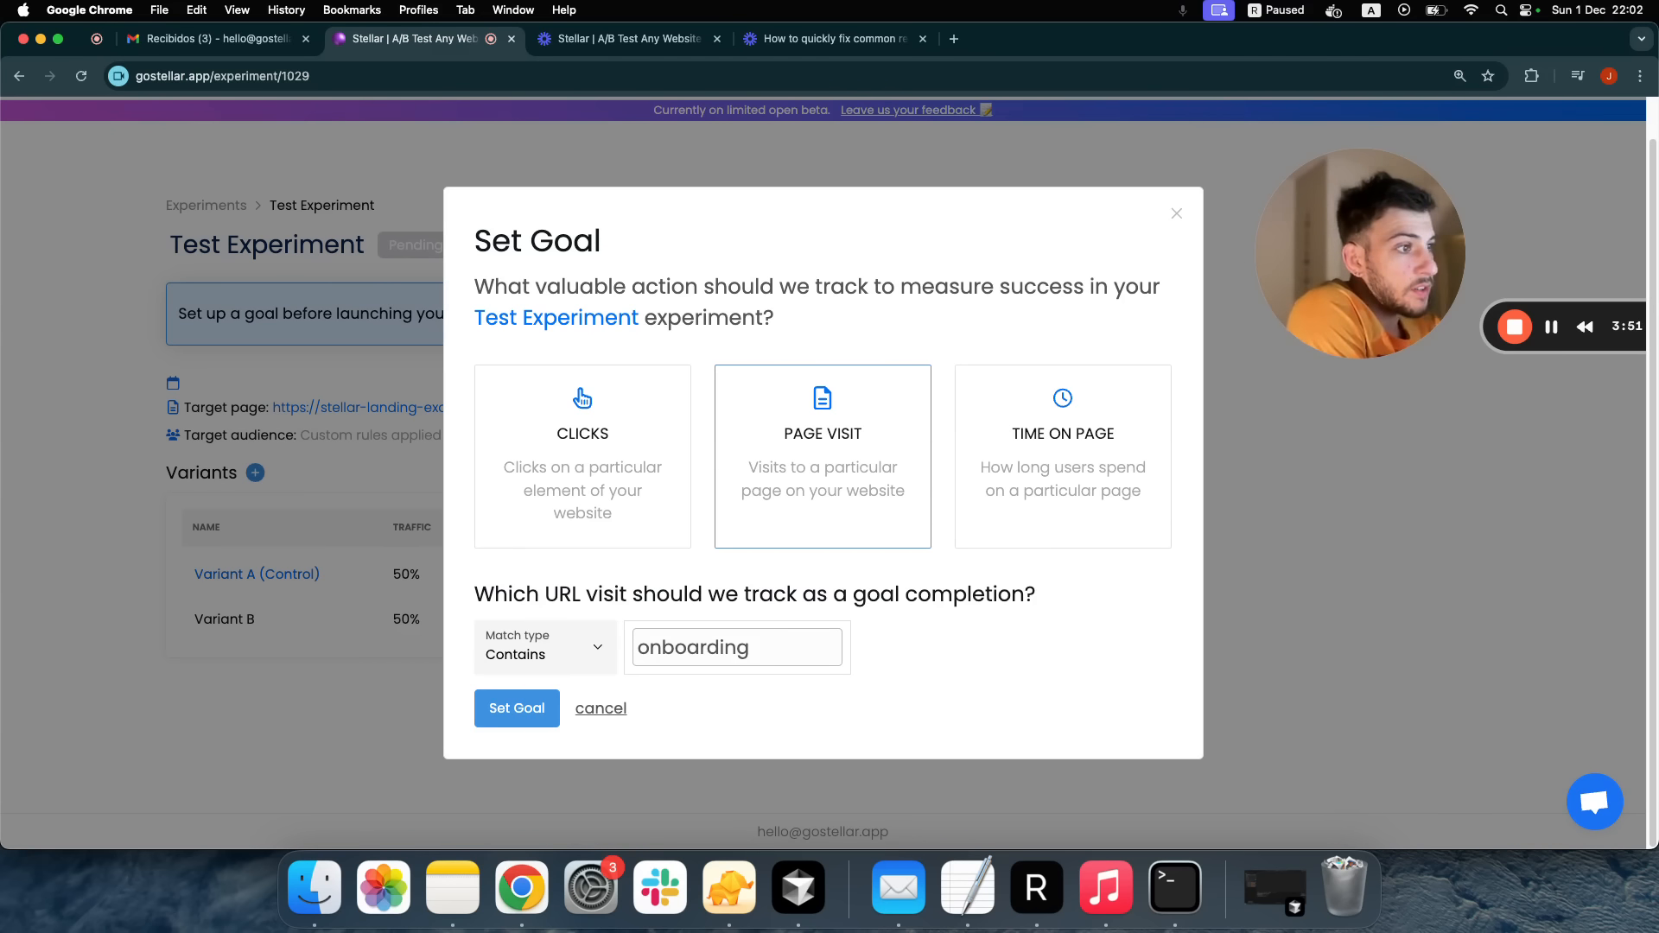
{"action": "key", "text": "super+a"}
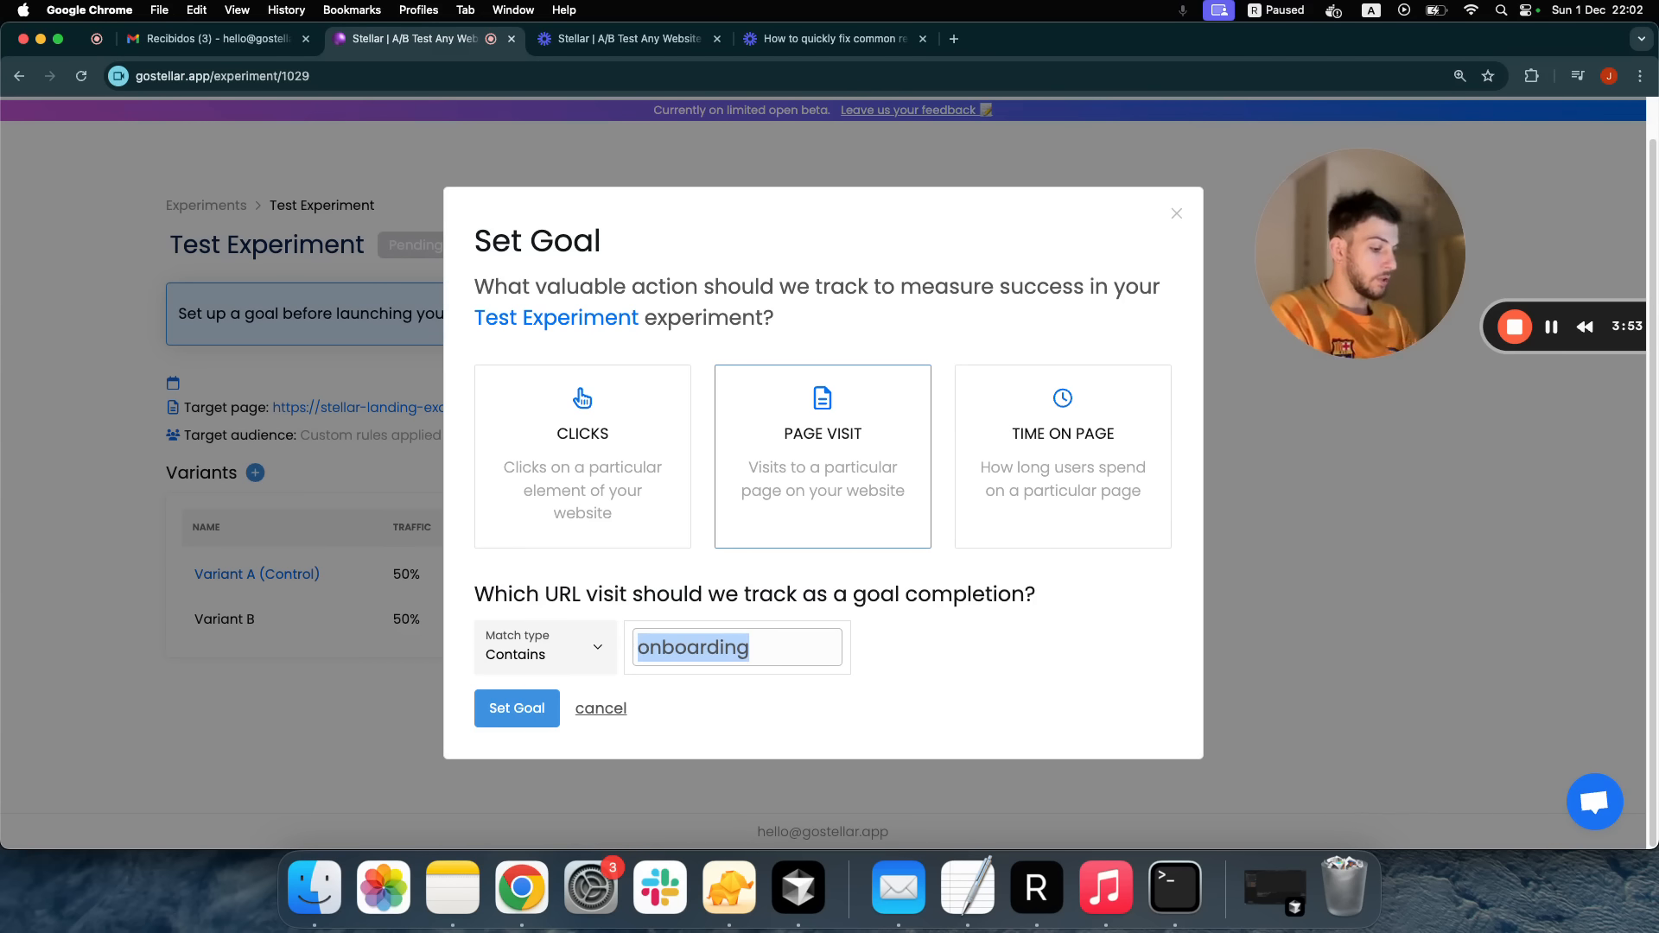
{"action": "type", "text": "dash"}
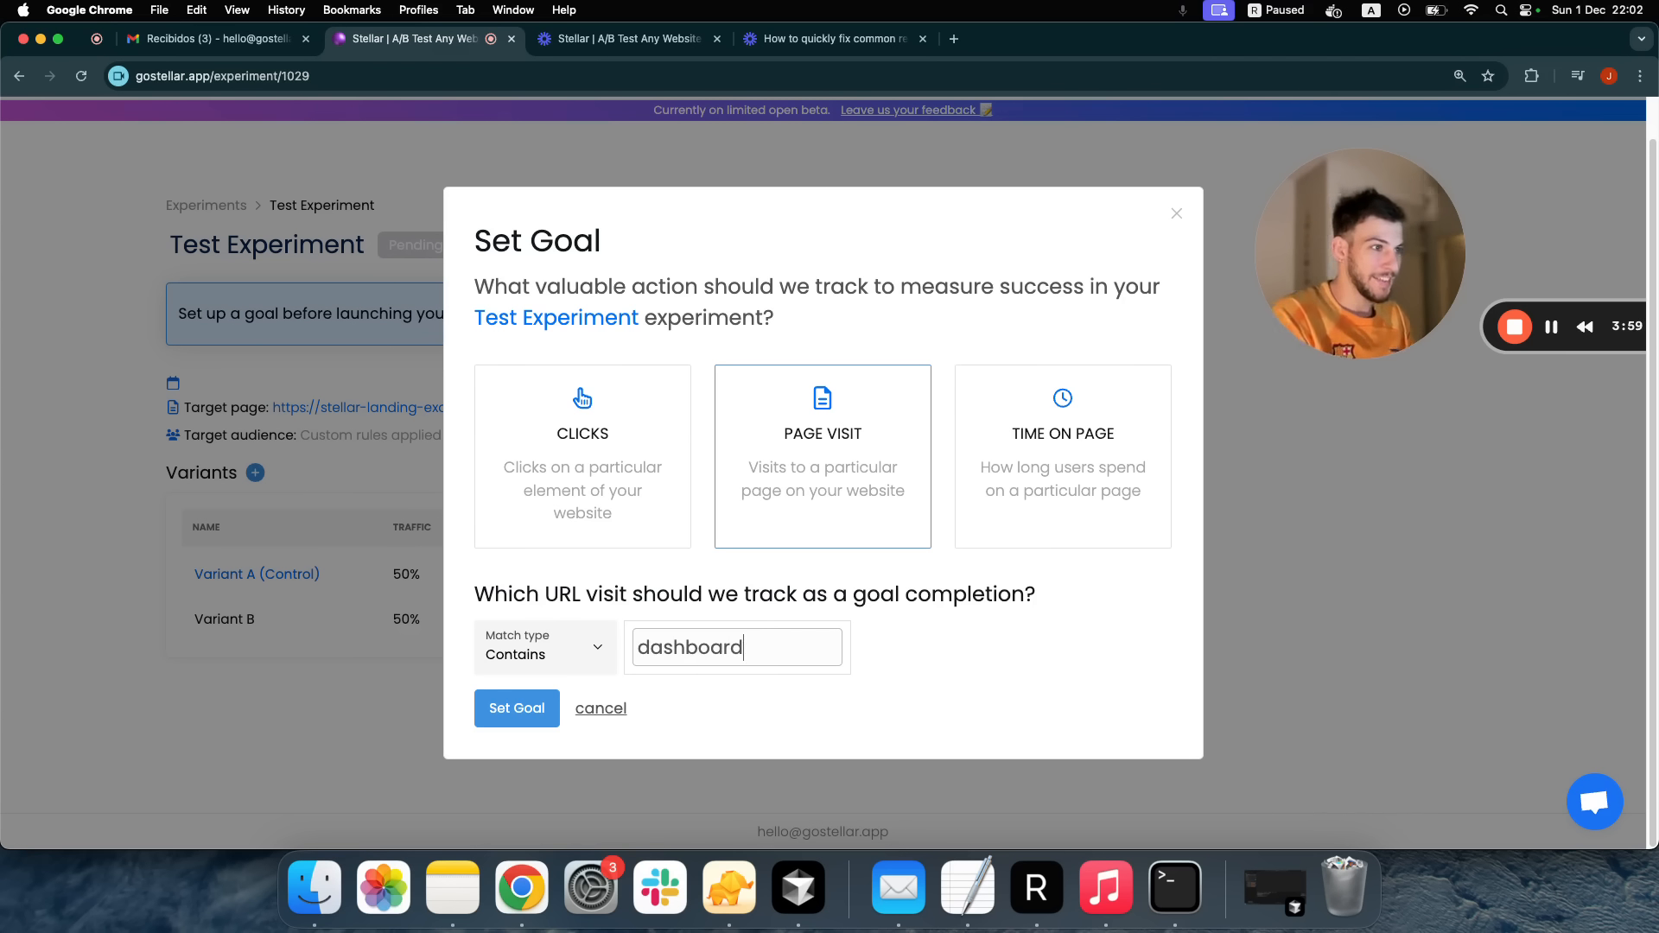
{"action": "left_click", "coordinate": [512, 719]}
{"action": "left_click", "coordinate": [512, 718]}
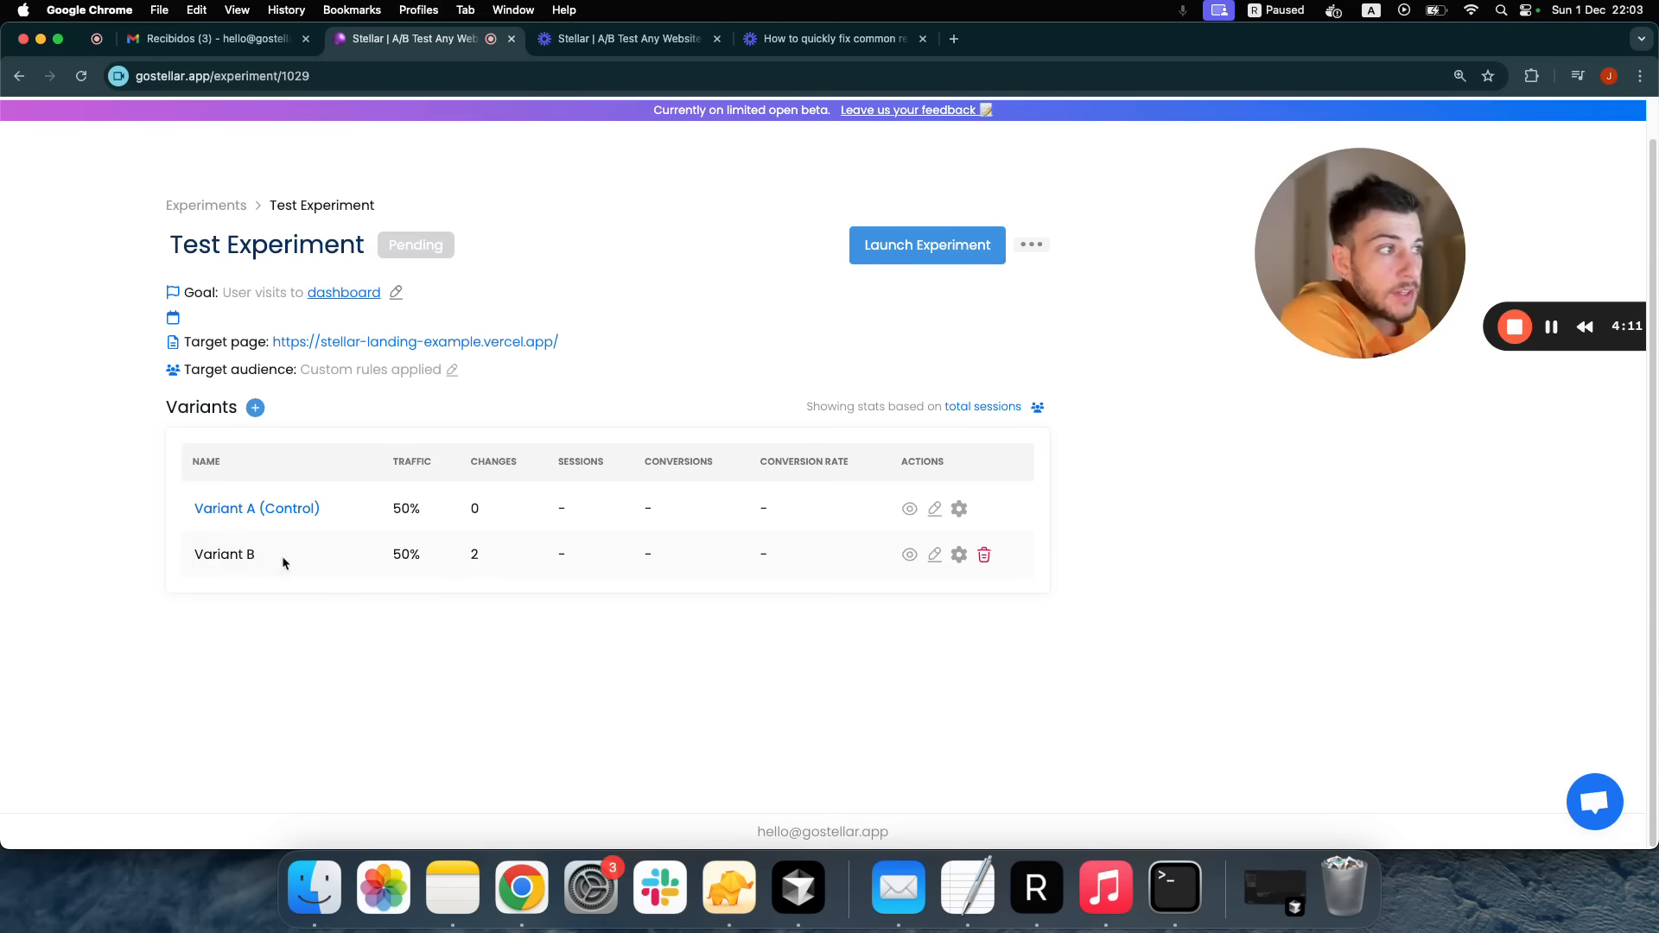
Split traffic 90% to Variant B and 10% to the control, and save
{"action": "left_click", "coordinate": [957, 556]}
{"action": "left_click", "coordinate": [682, 515]}
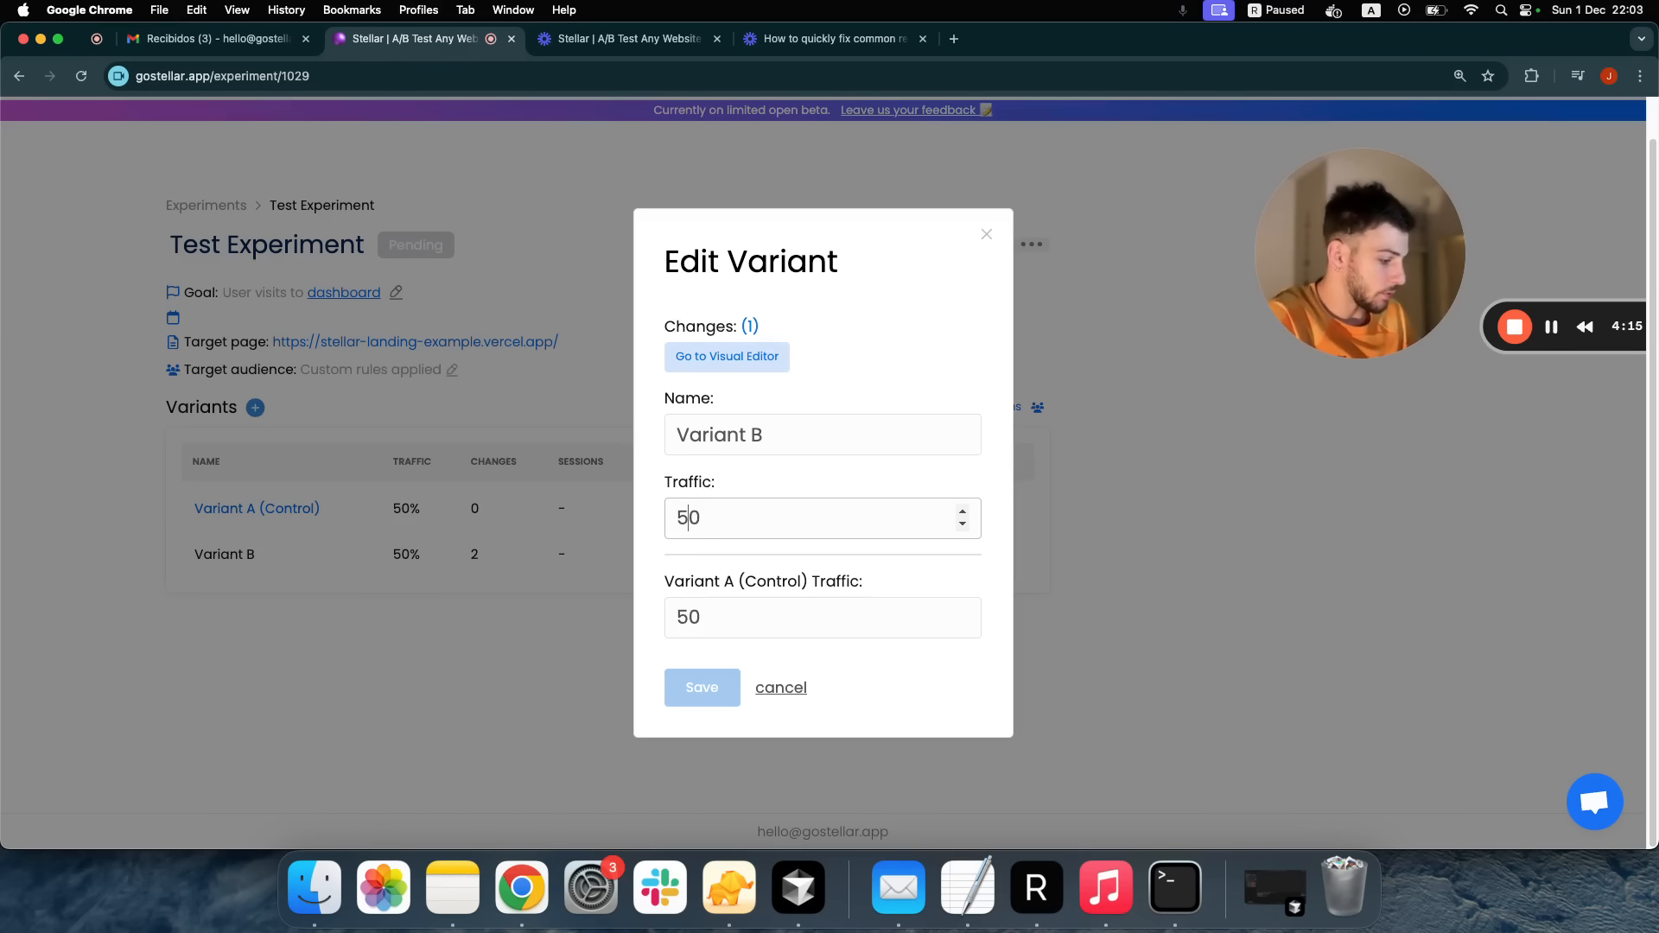
{"action": "key", "text": "BackSpace"}
{"action": "type", "text": "9"}
{"action": "left_click", "coordinate": [689, 596]}
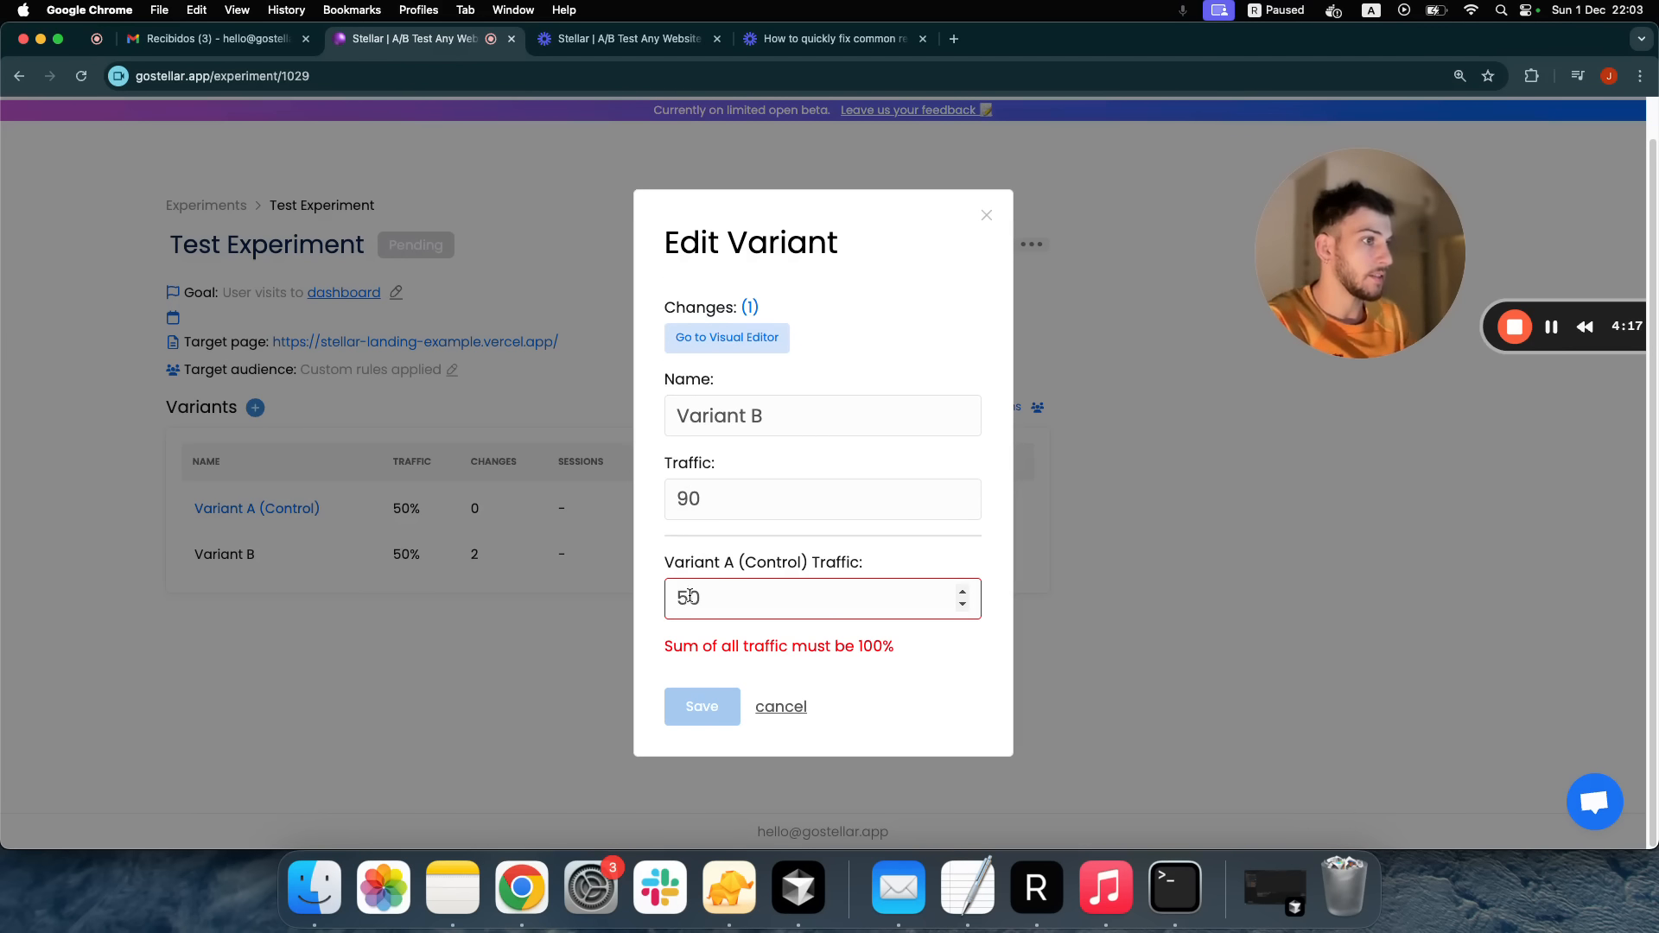
{"action": "key", "text": "BackSpace"}
{"action": "type", "text": "1"}
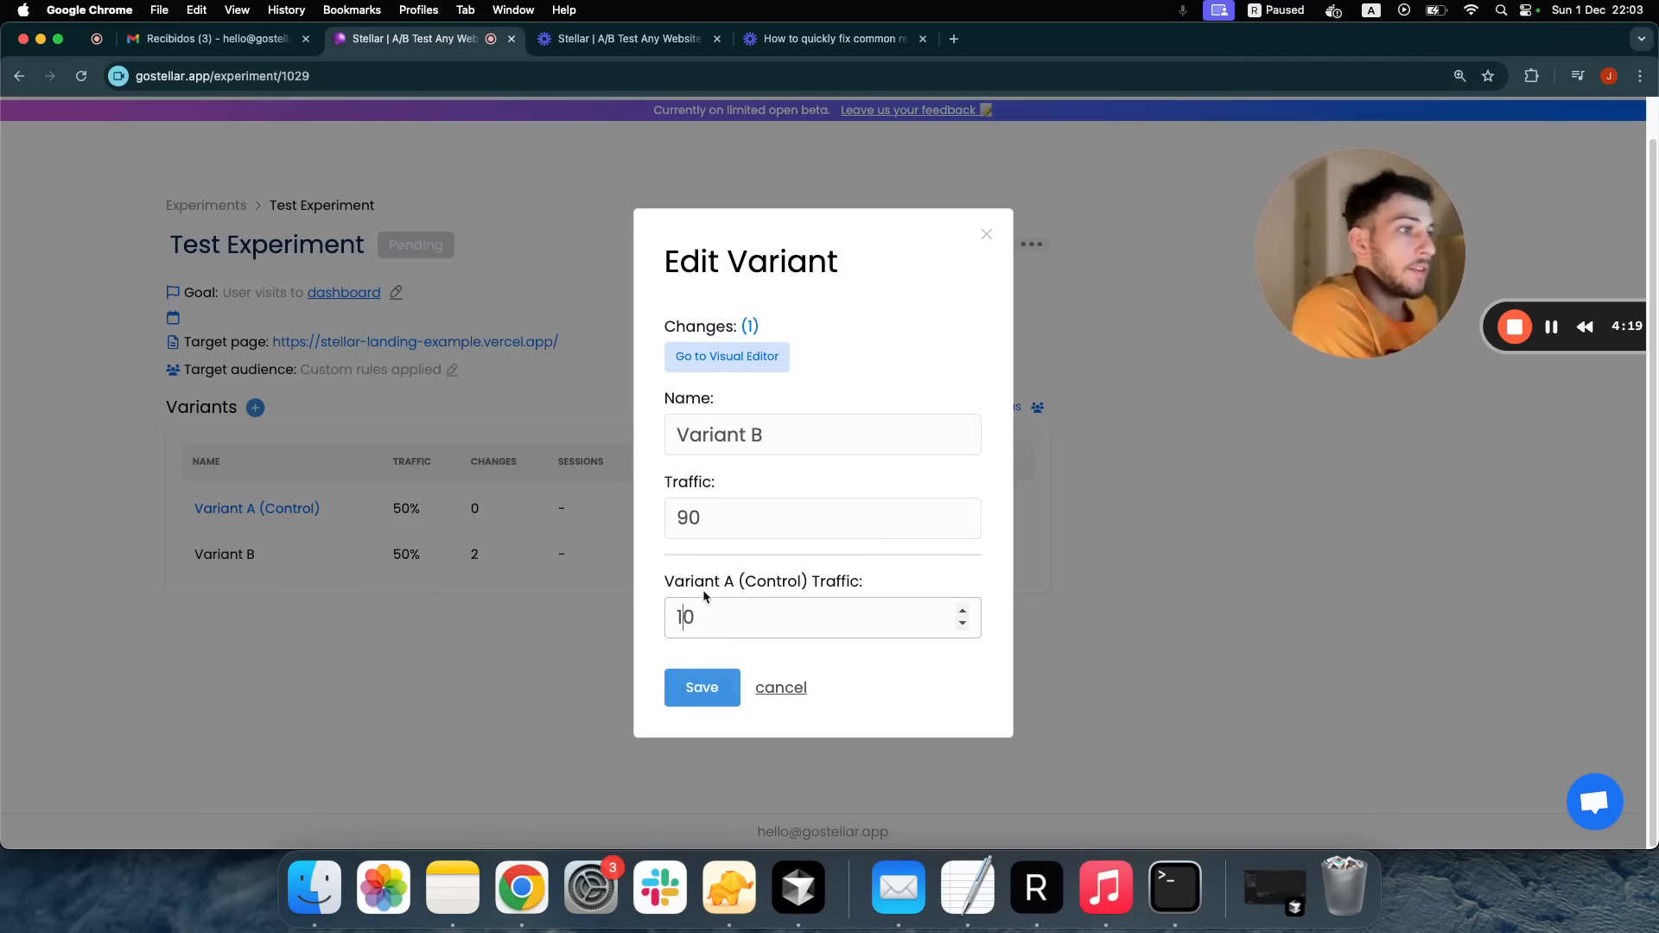
{"action": "left_click", "coordinate": [711, 688]}
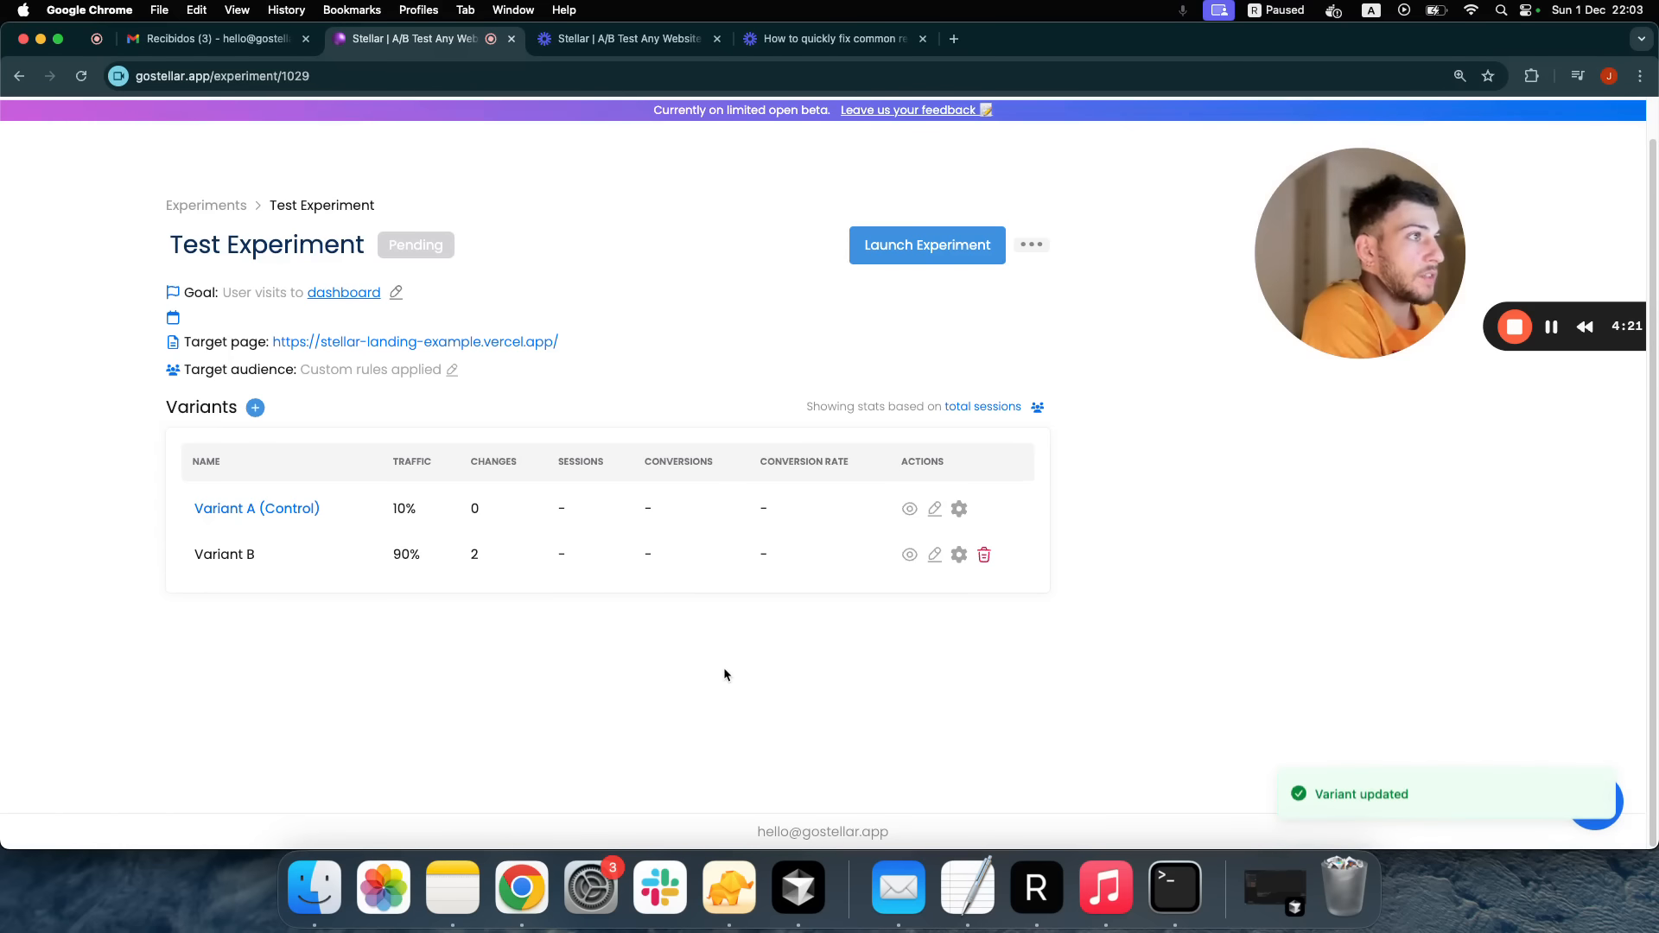
Launch Test Experiment and confirm its status shows Running
{"action": "left_click", "coordinate": [908, 261]}
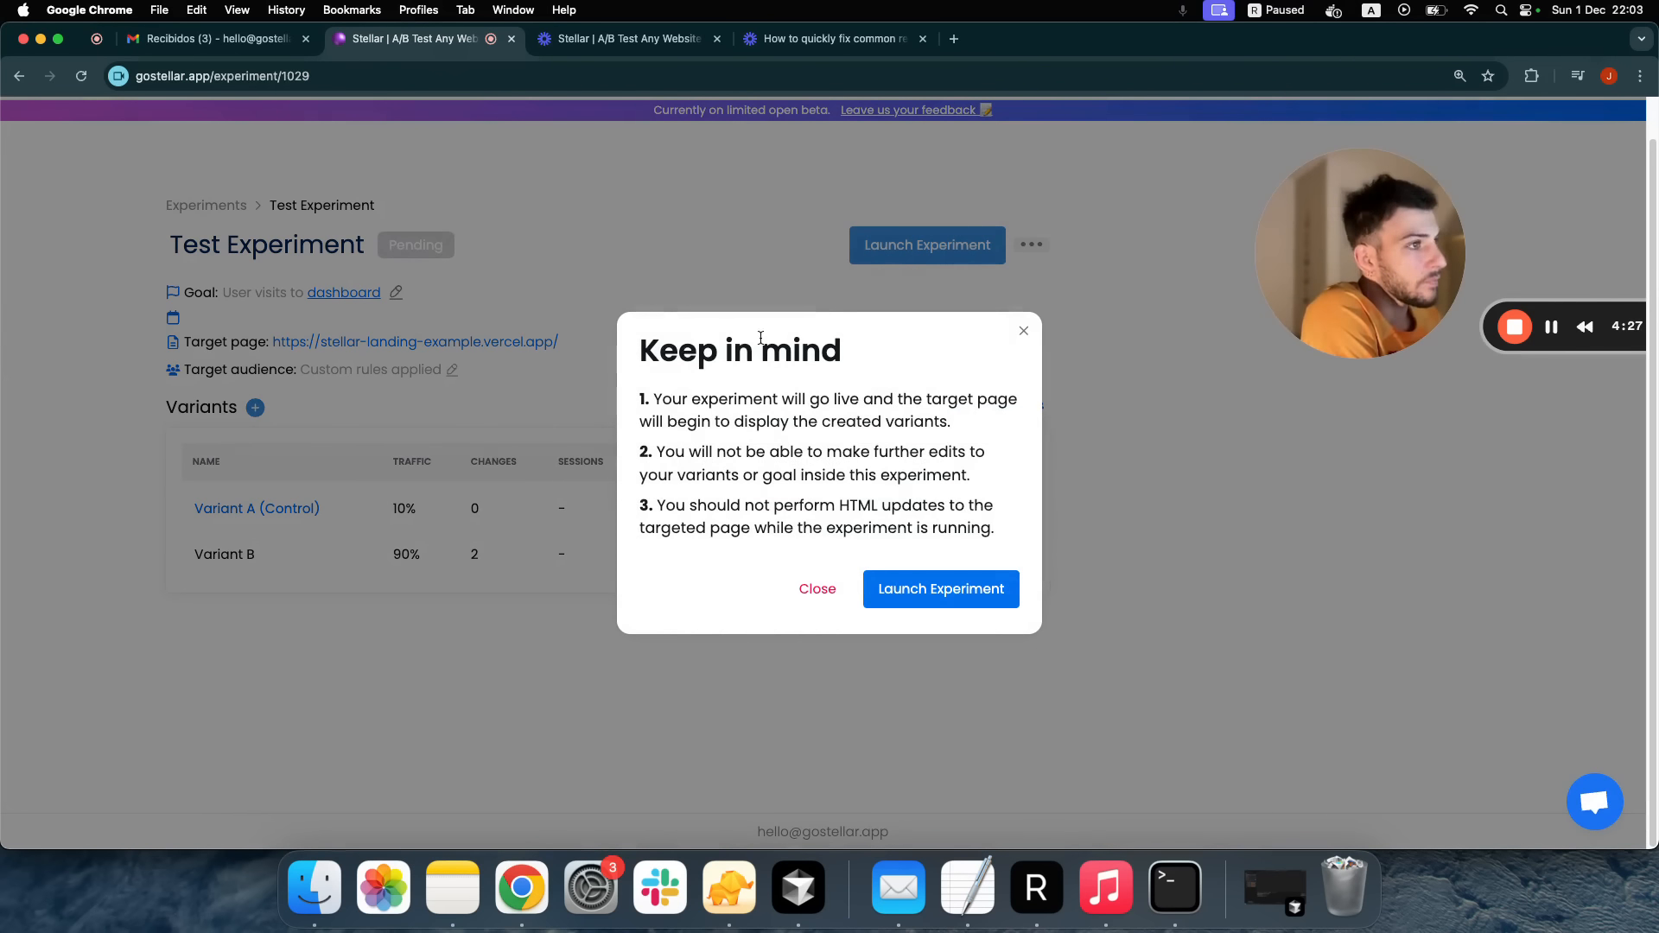
{"action": "left_click_drag", "start_coordinate": [646, 393], "coordinate": [981, 541]}
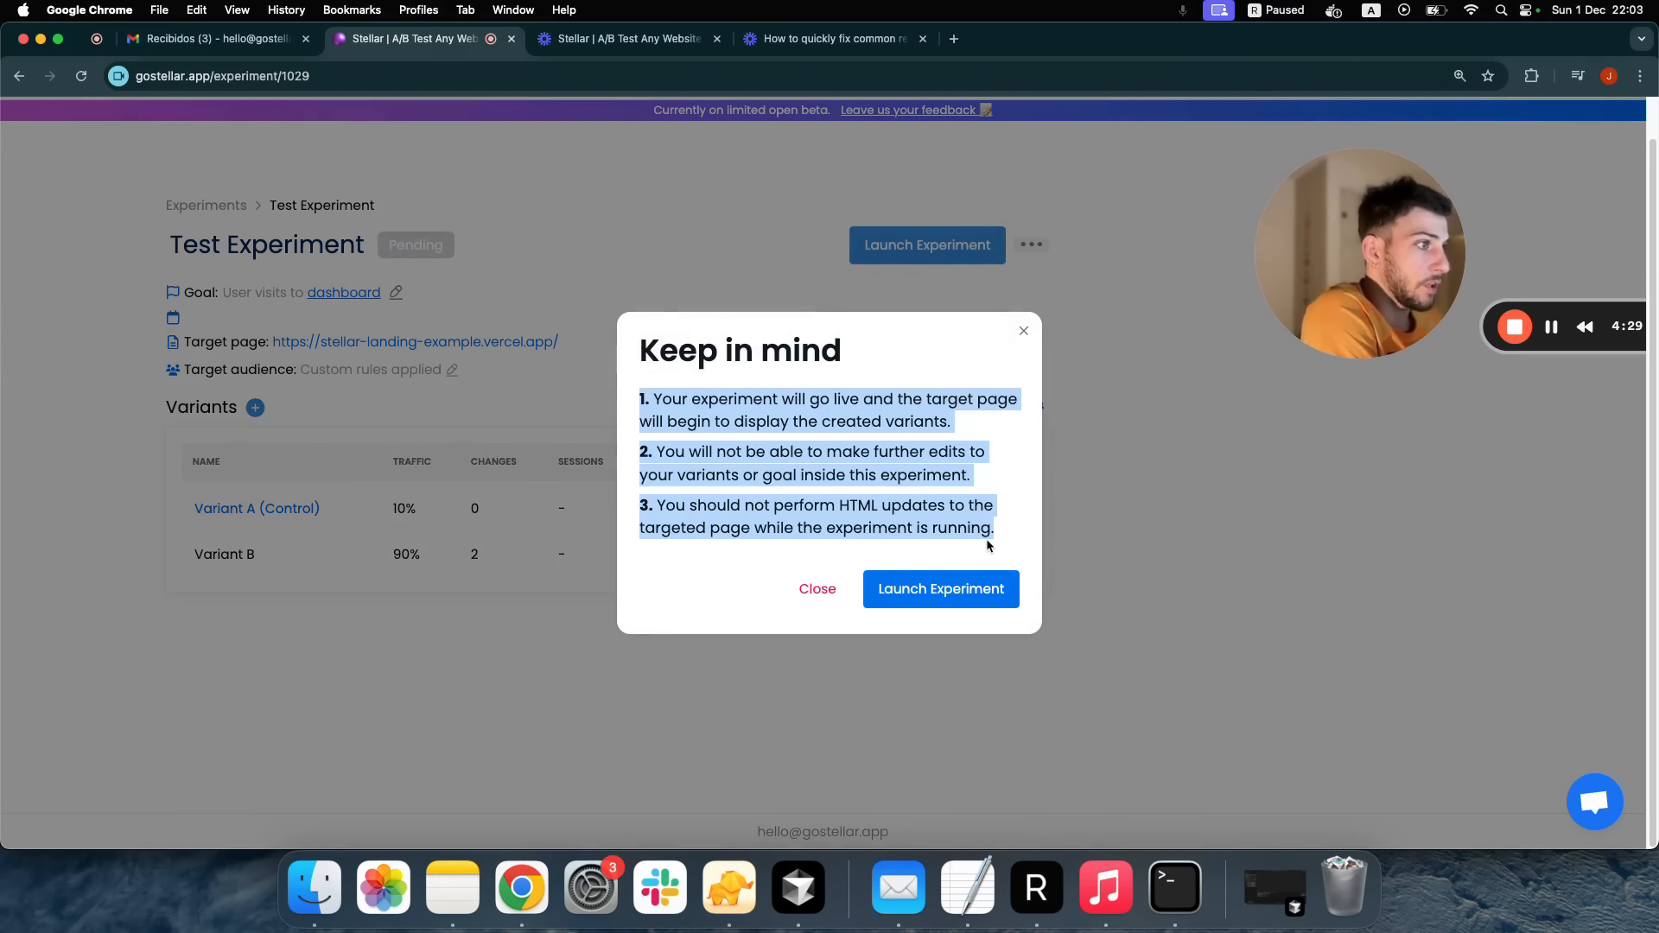
{"action": "left_click", "coordinate": [986, 537]}
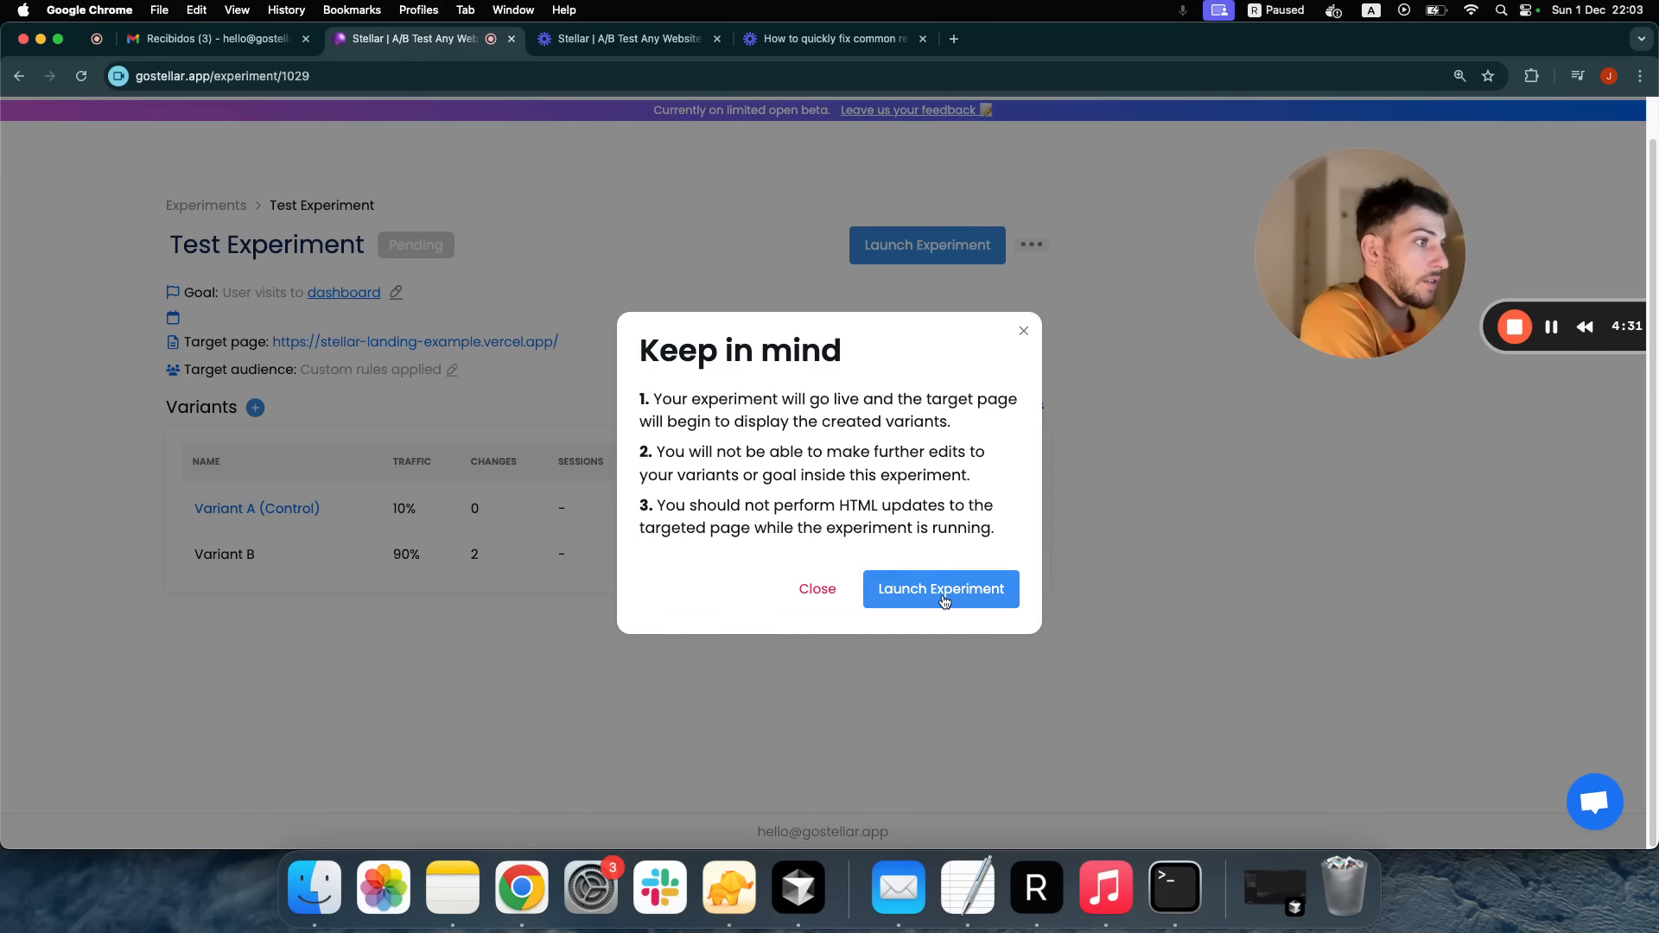
{"action": "left_click", "coordinate": [945, 597]}
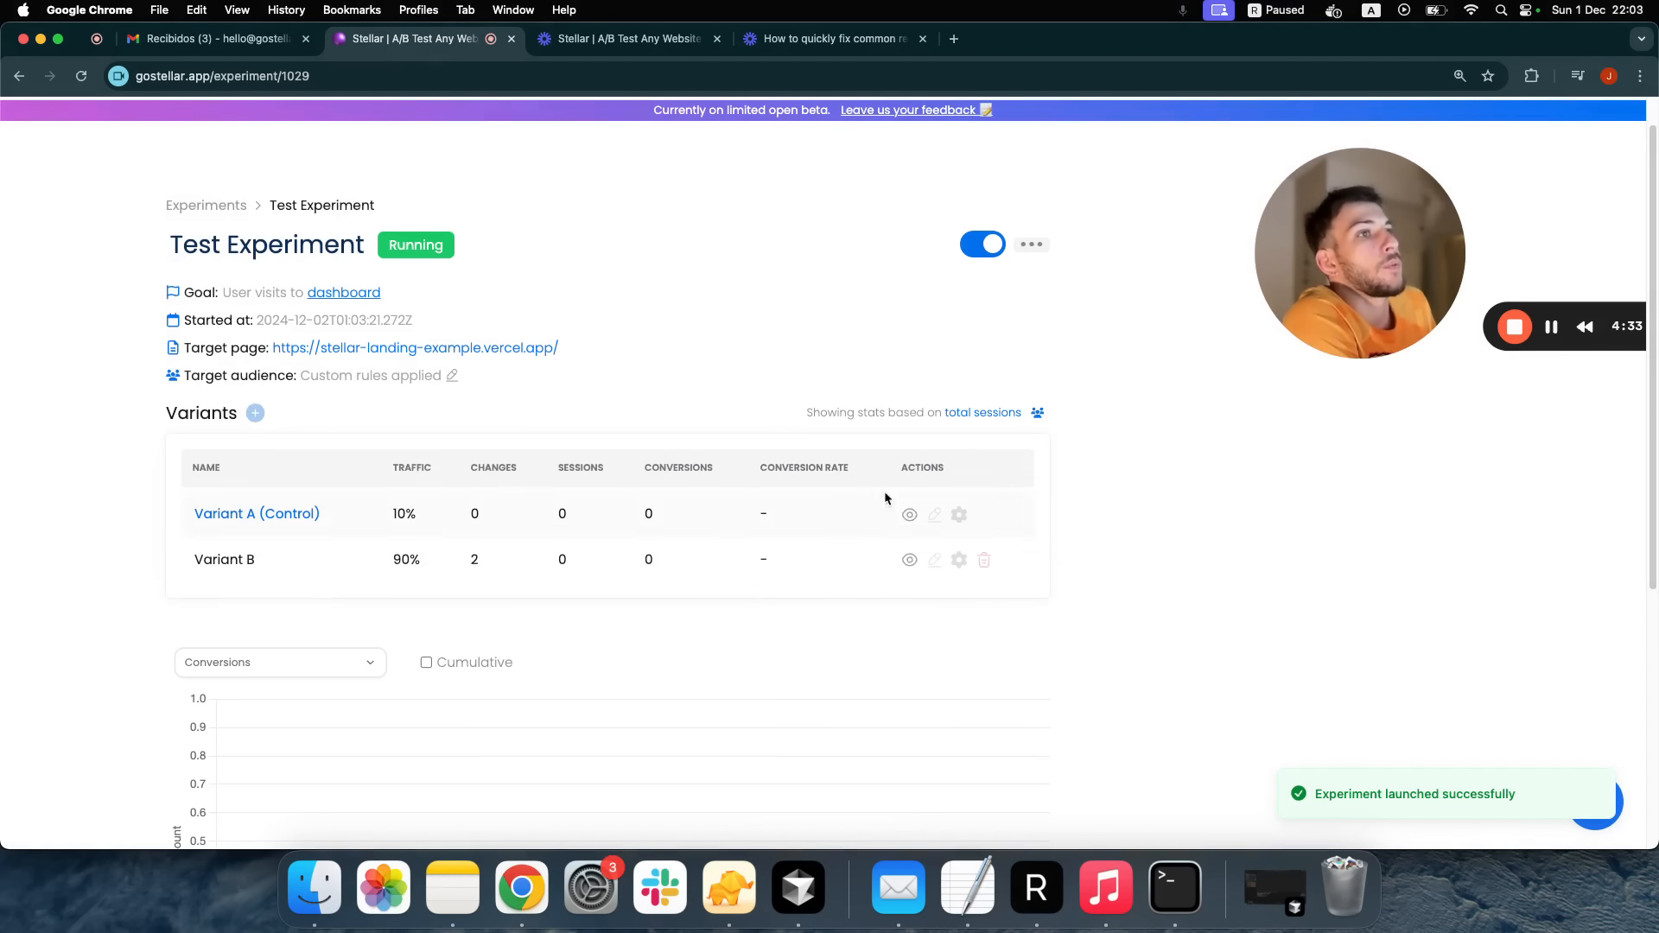
{"action": "double_click", "coordinate": [426, 246]}
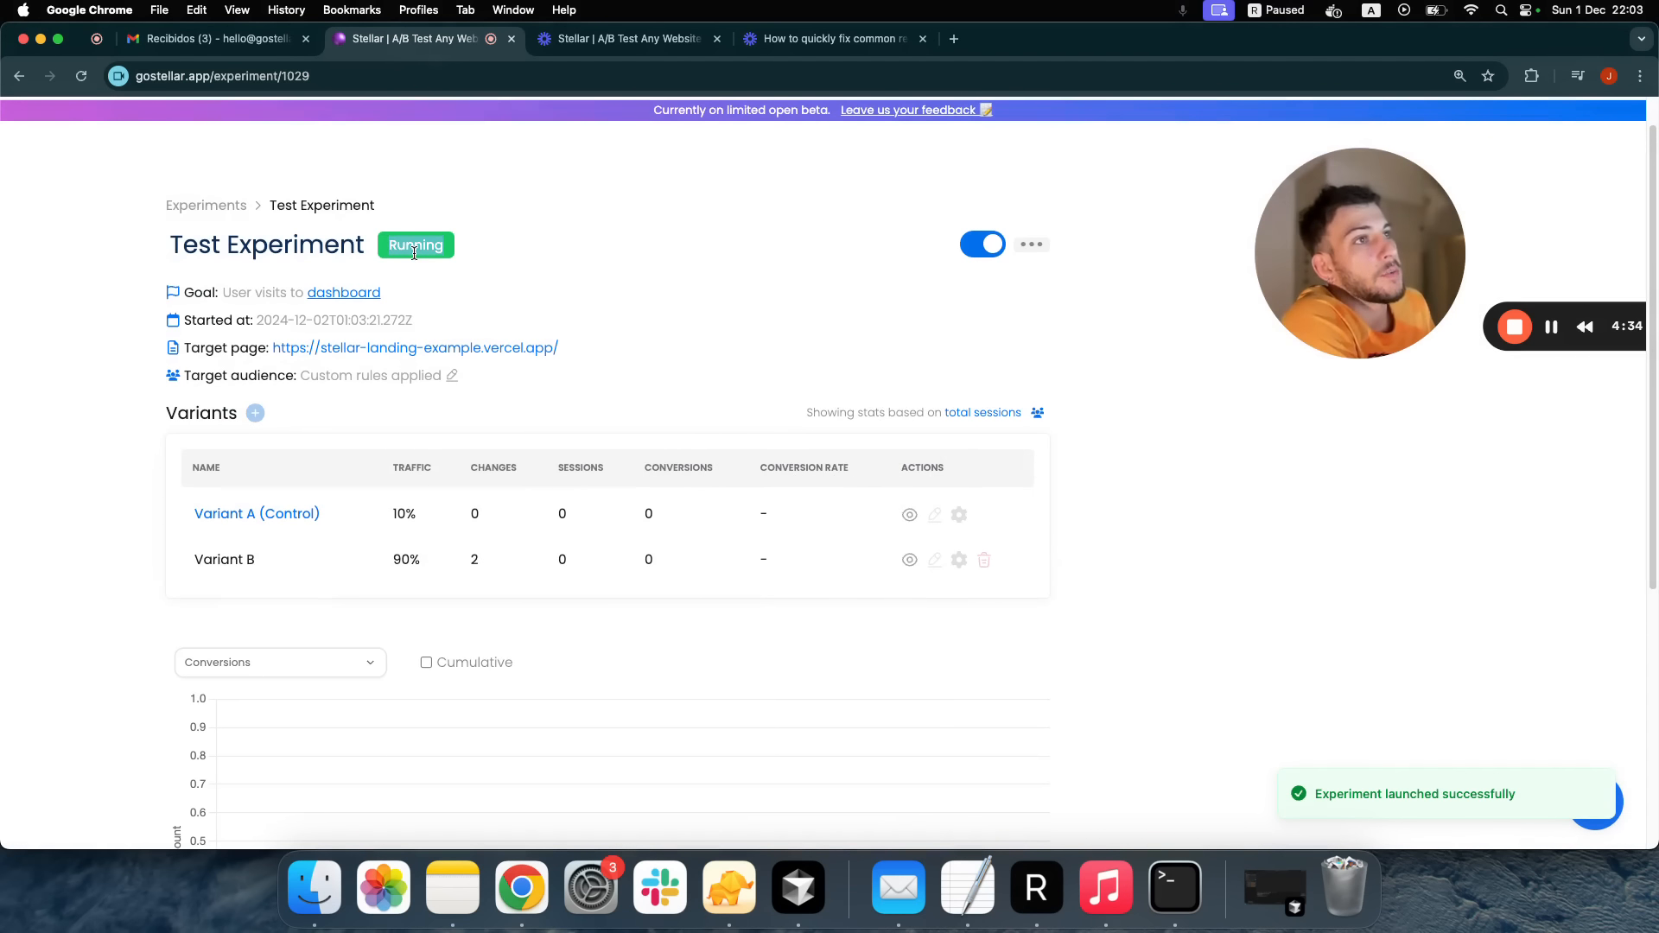
{"action": "left_click", "coordinate": [506, 253]}
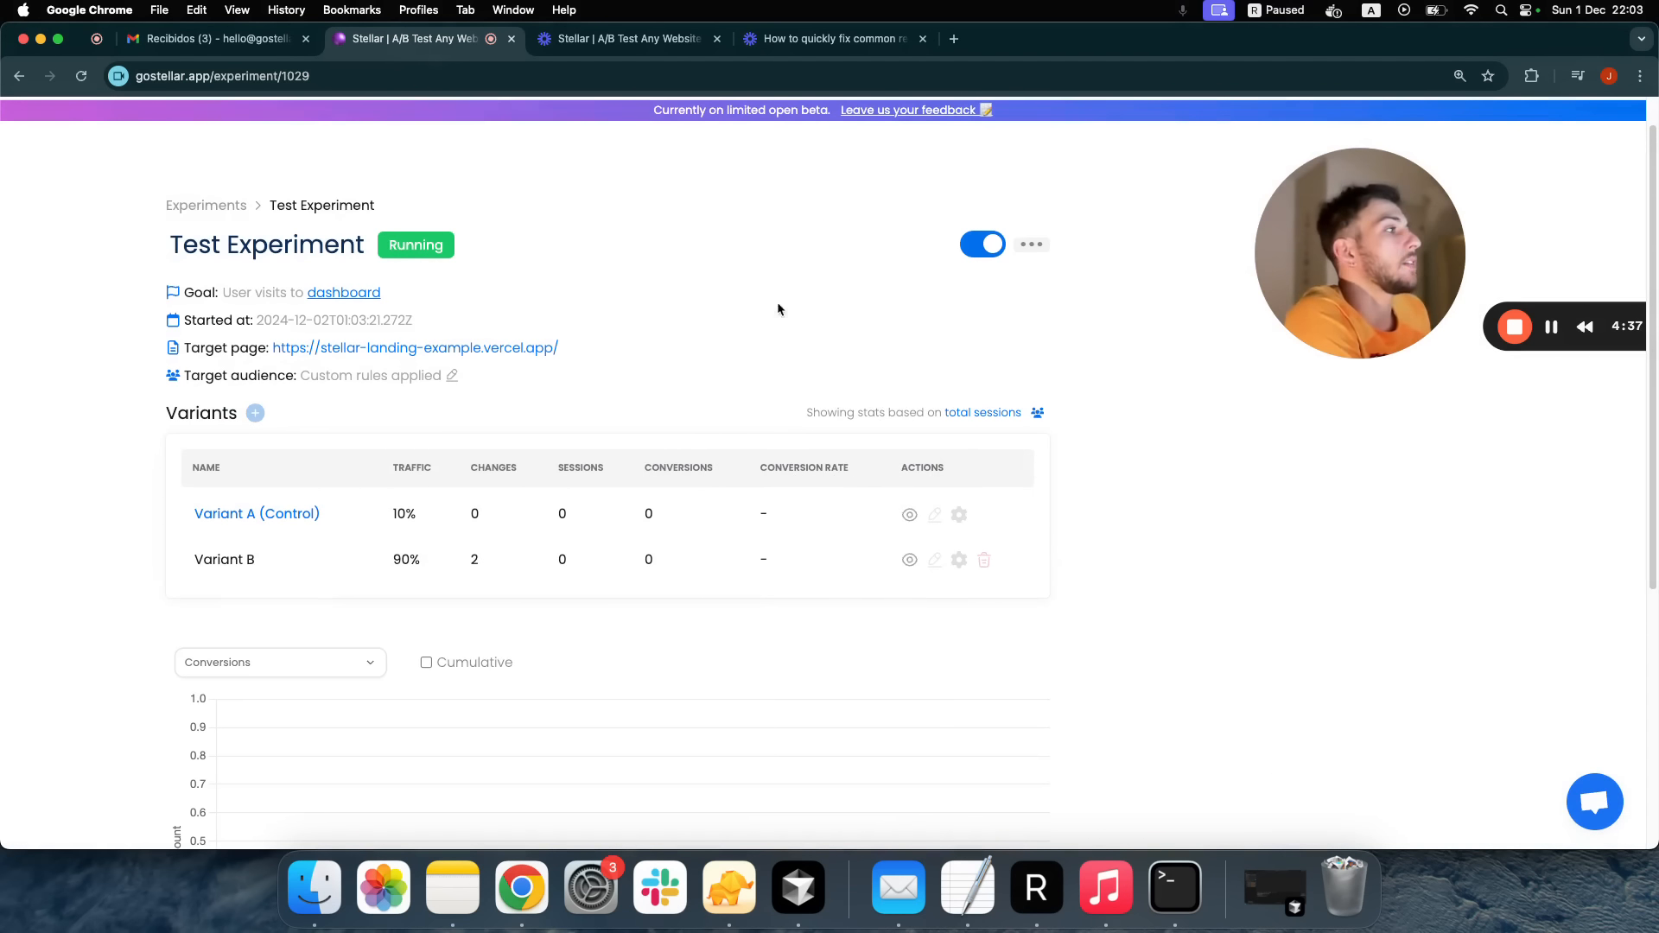
{"action": "left_click", "coordinate": [1551, 328]}
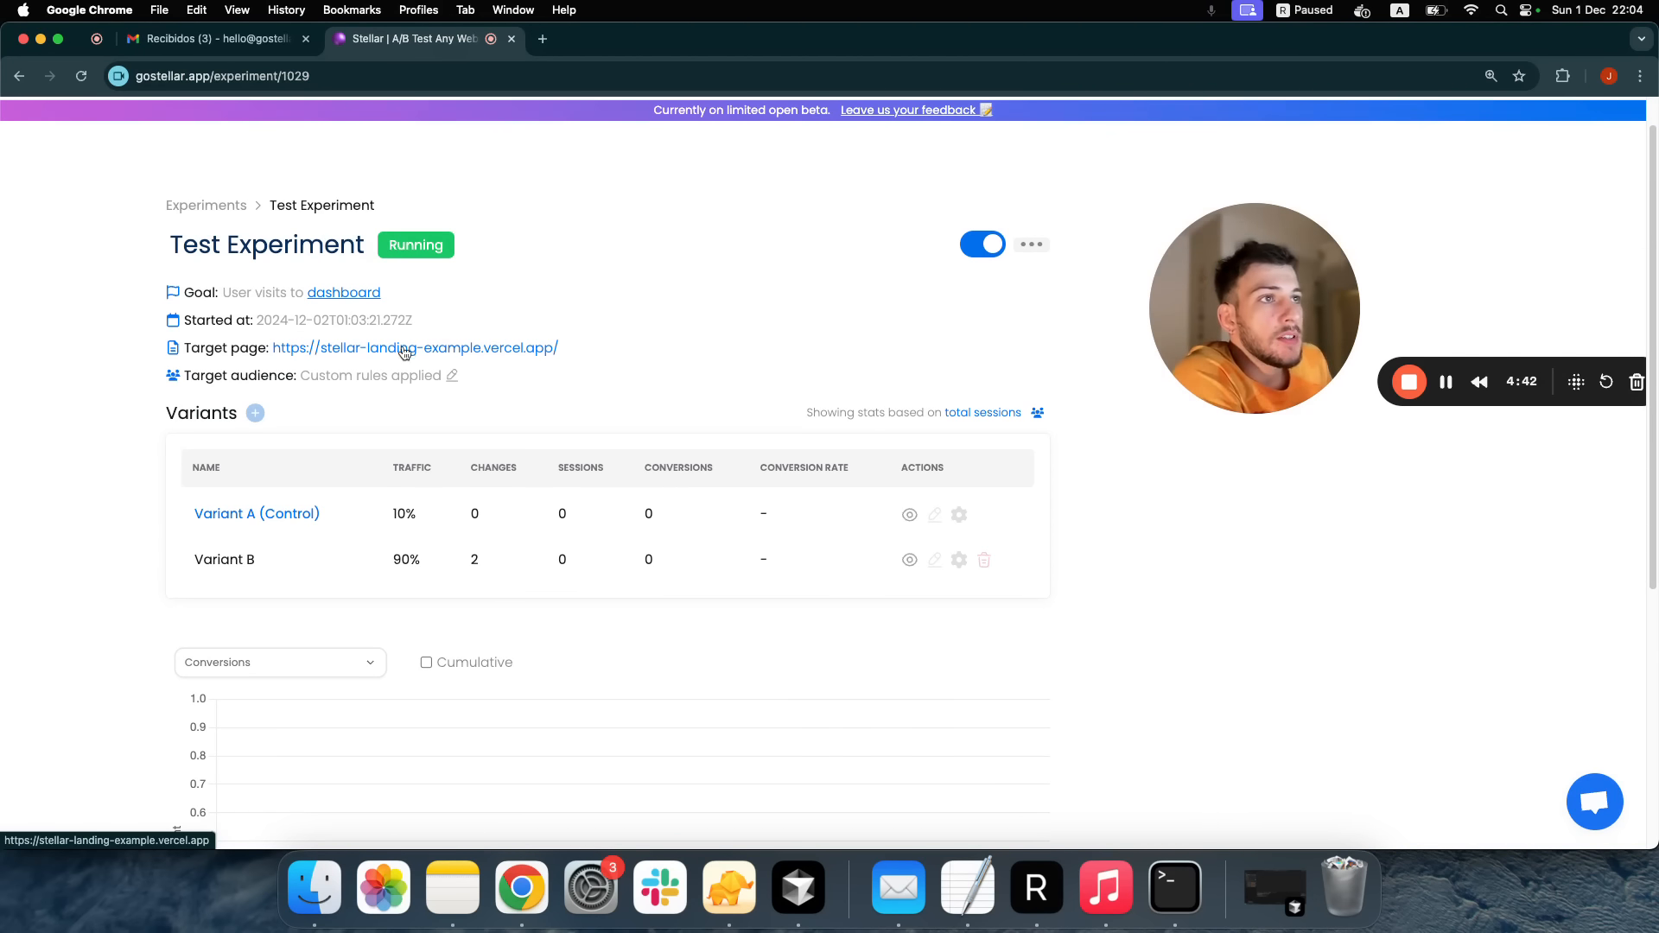
Open the Convo target page and check the red headline ends 'in Argentina'
{"action": "left_click", "coordinate": [343, 356]}
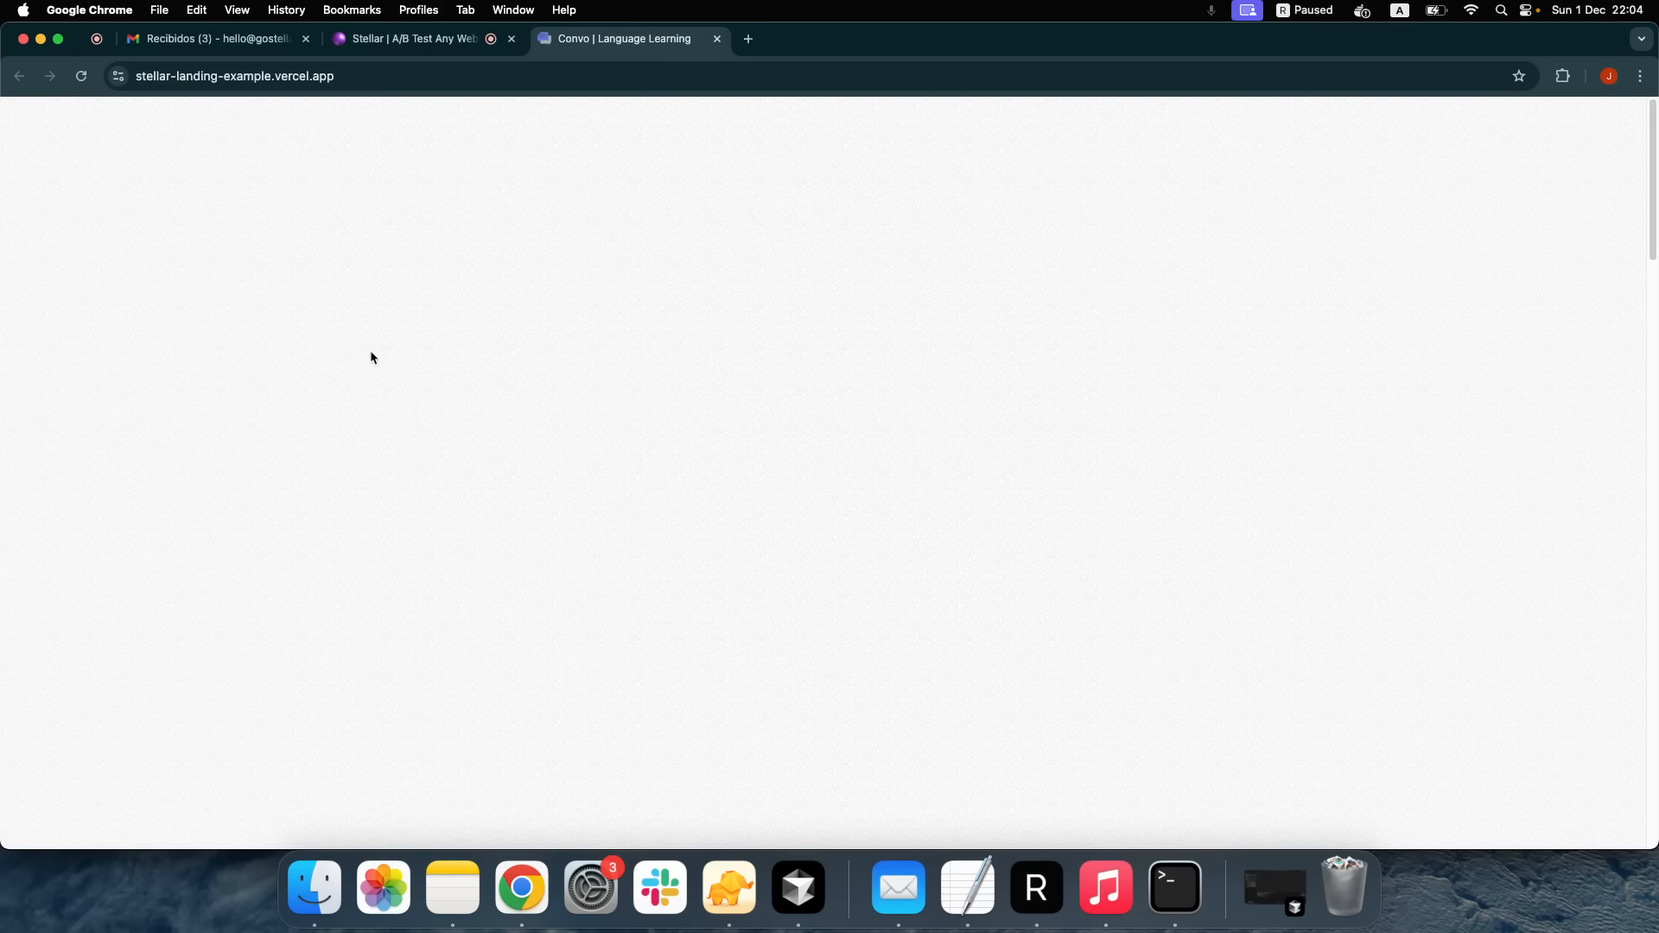
{"action": "left_click_drag", "start_coordinate": [1138, 361], "coordinate": [1391, 281]}
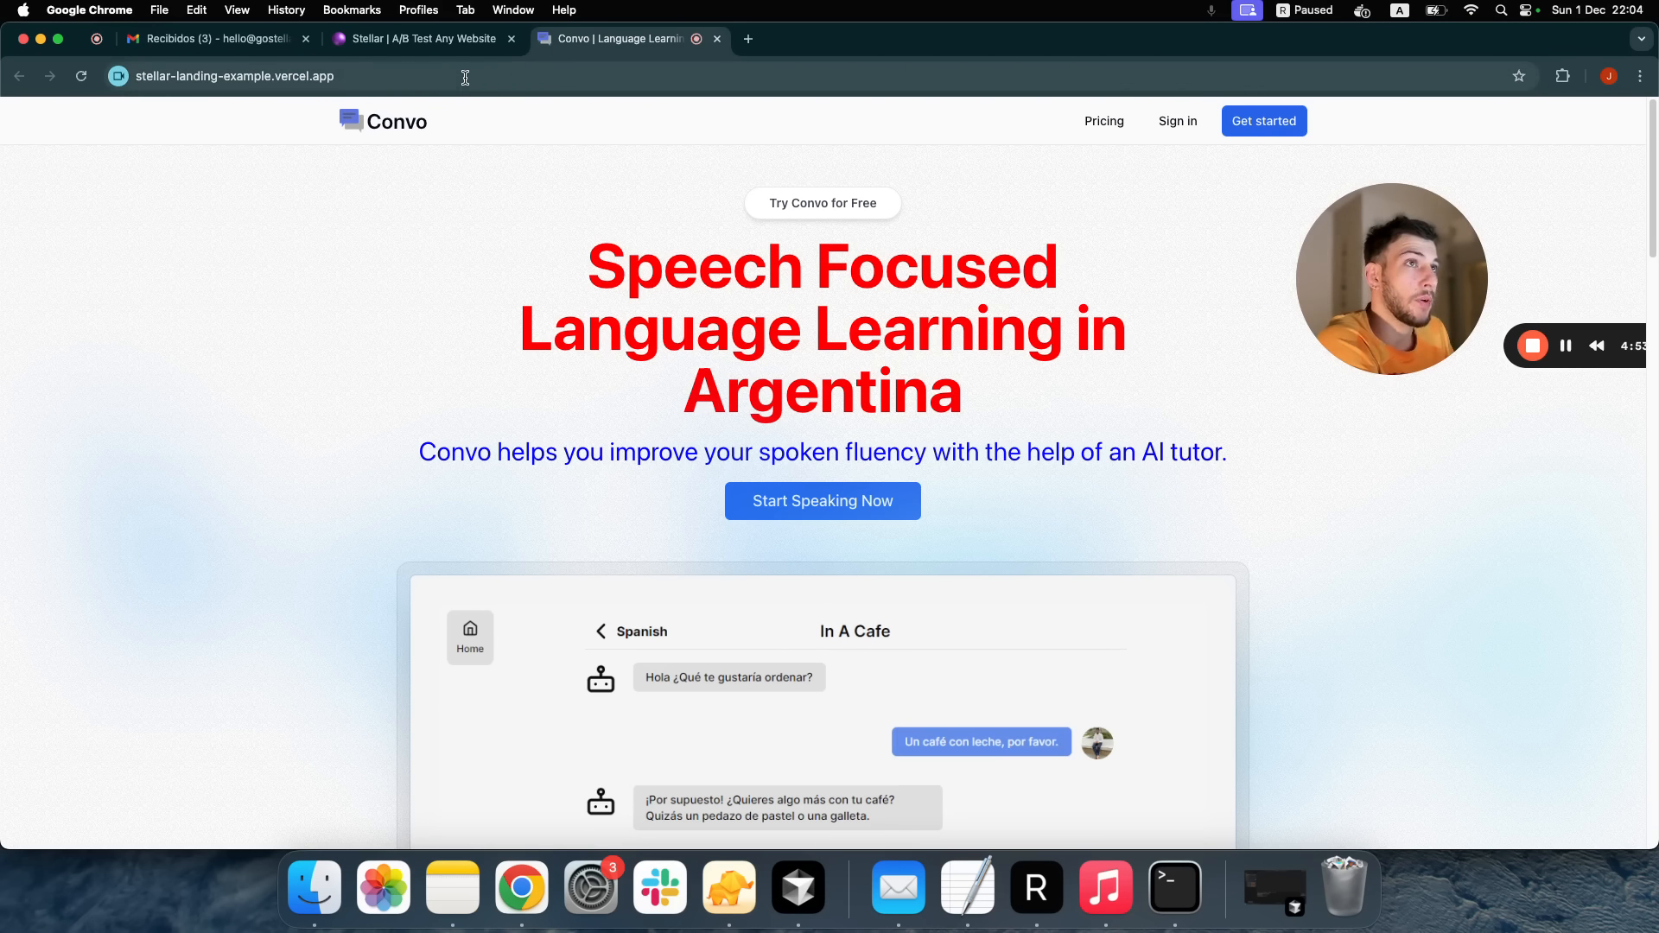
{"action": "double_click", "coordinate": [700, 396]}
{"action": "left_click", "coordinate": [747, 396]}
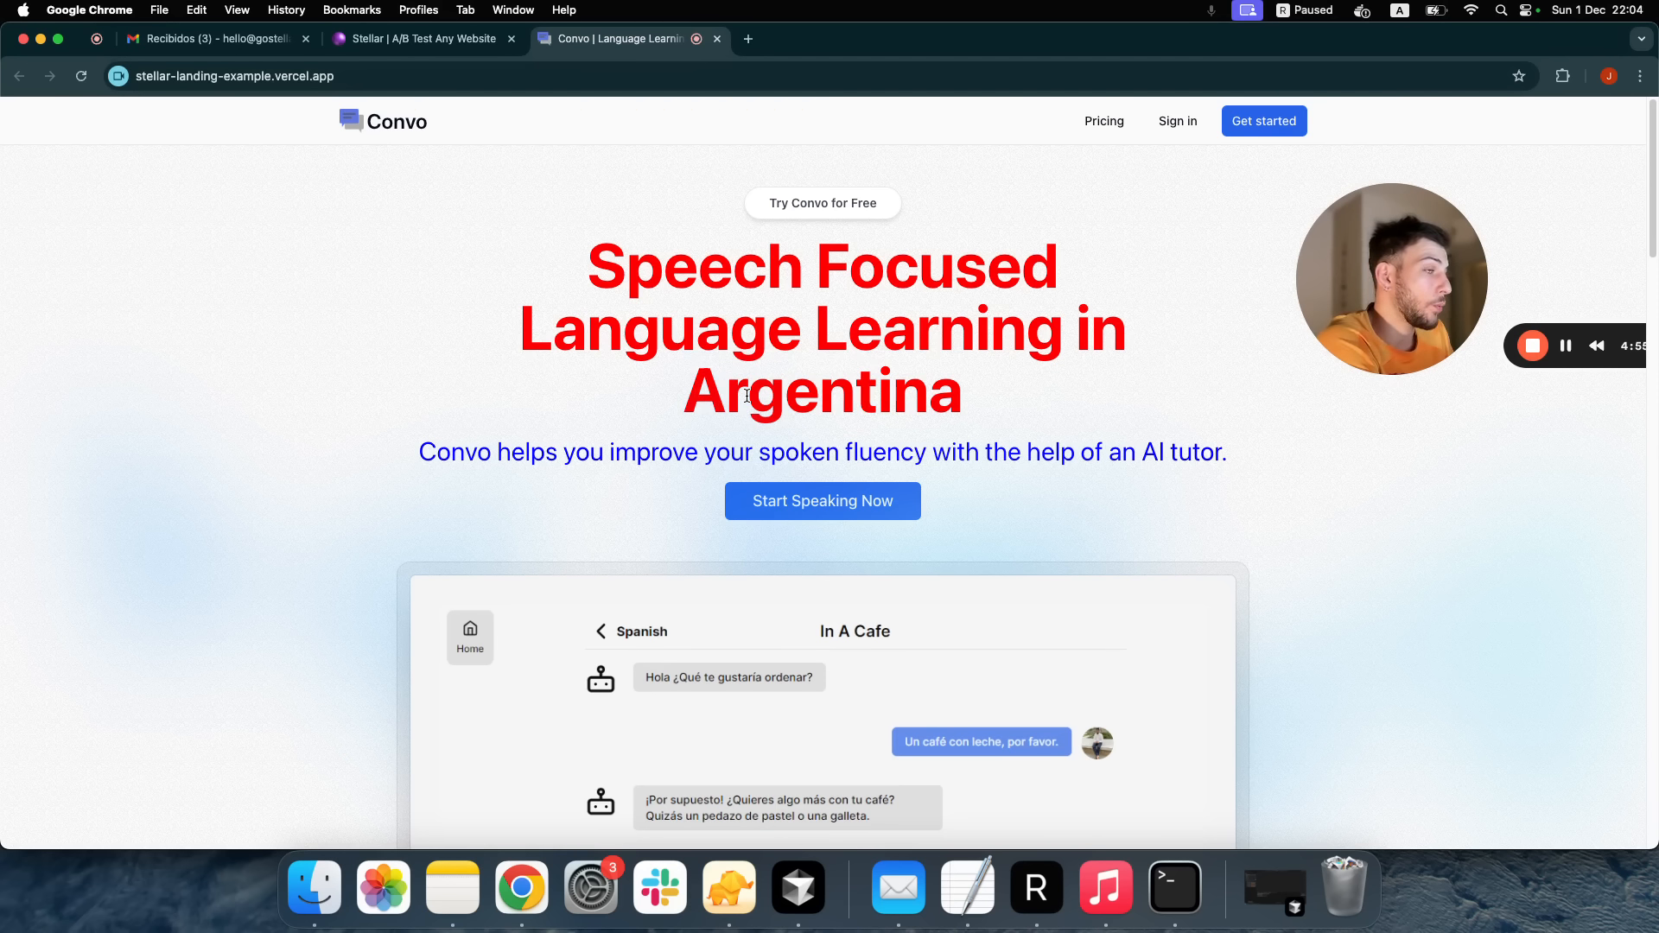
Append '?country=Albania' to the Convo page address
{"action": "left_click", "coordinate": [580, 75]}
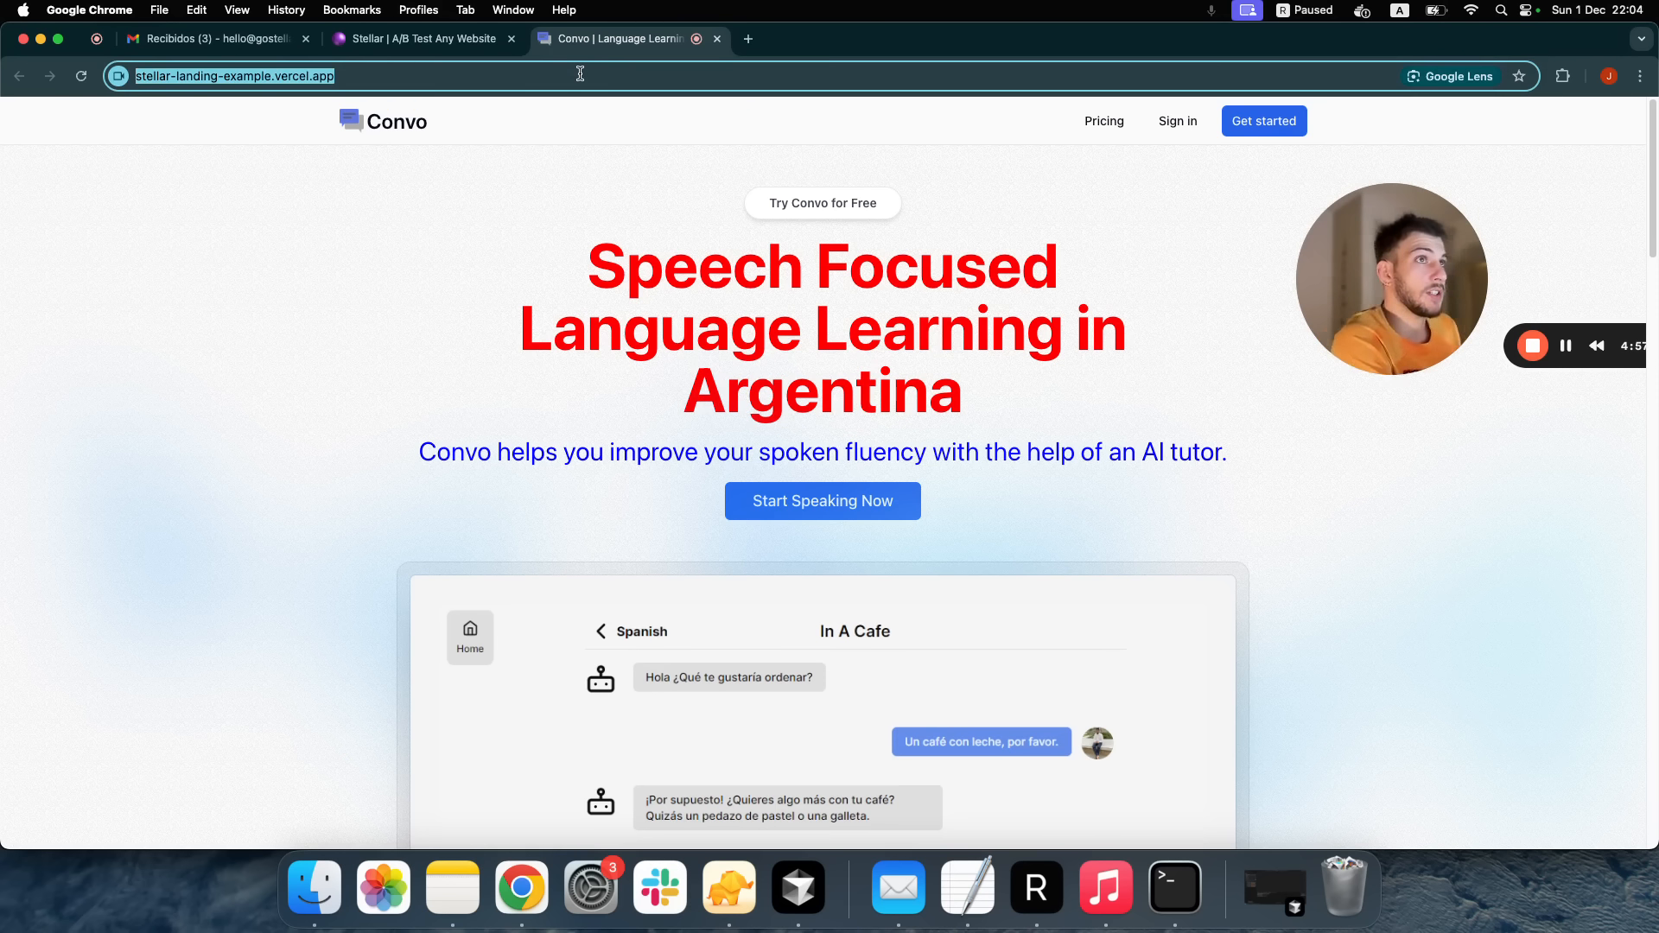
{"action": "left_click", "coordinate": [579, 74]}
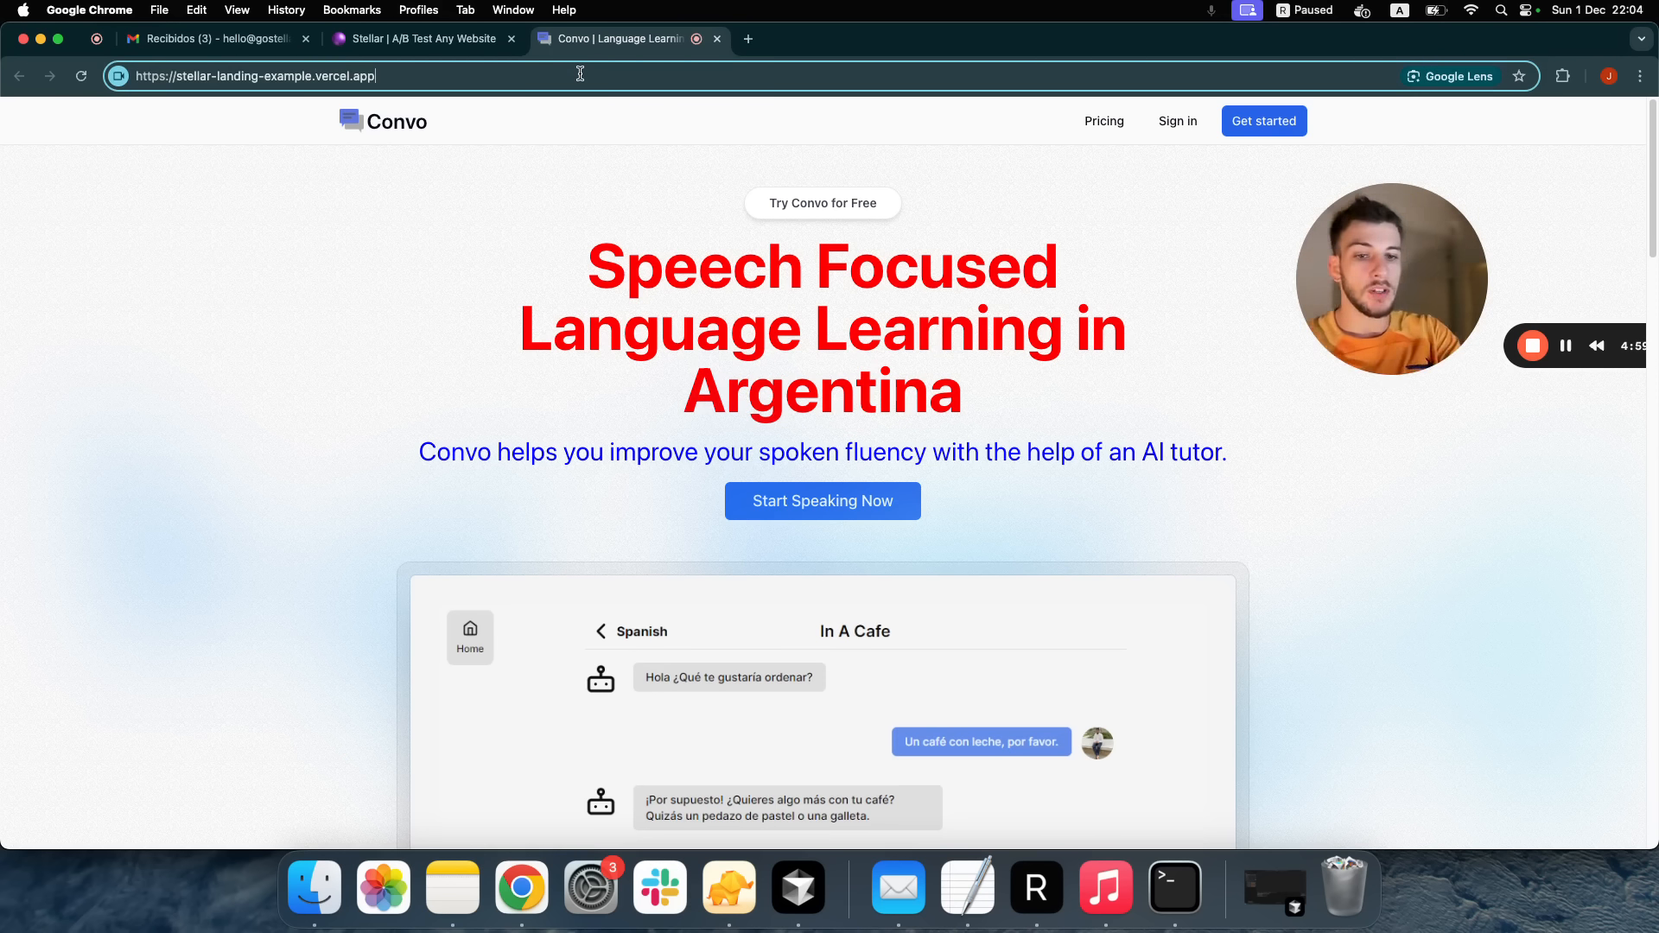
{"action": "type", "text": "?"}
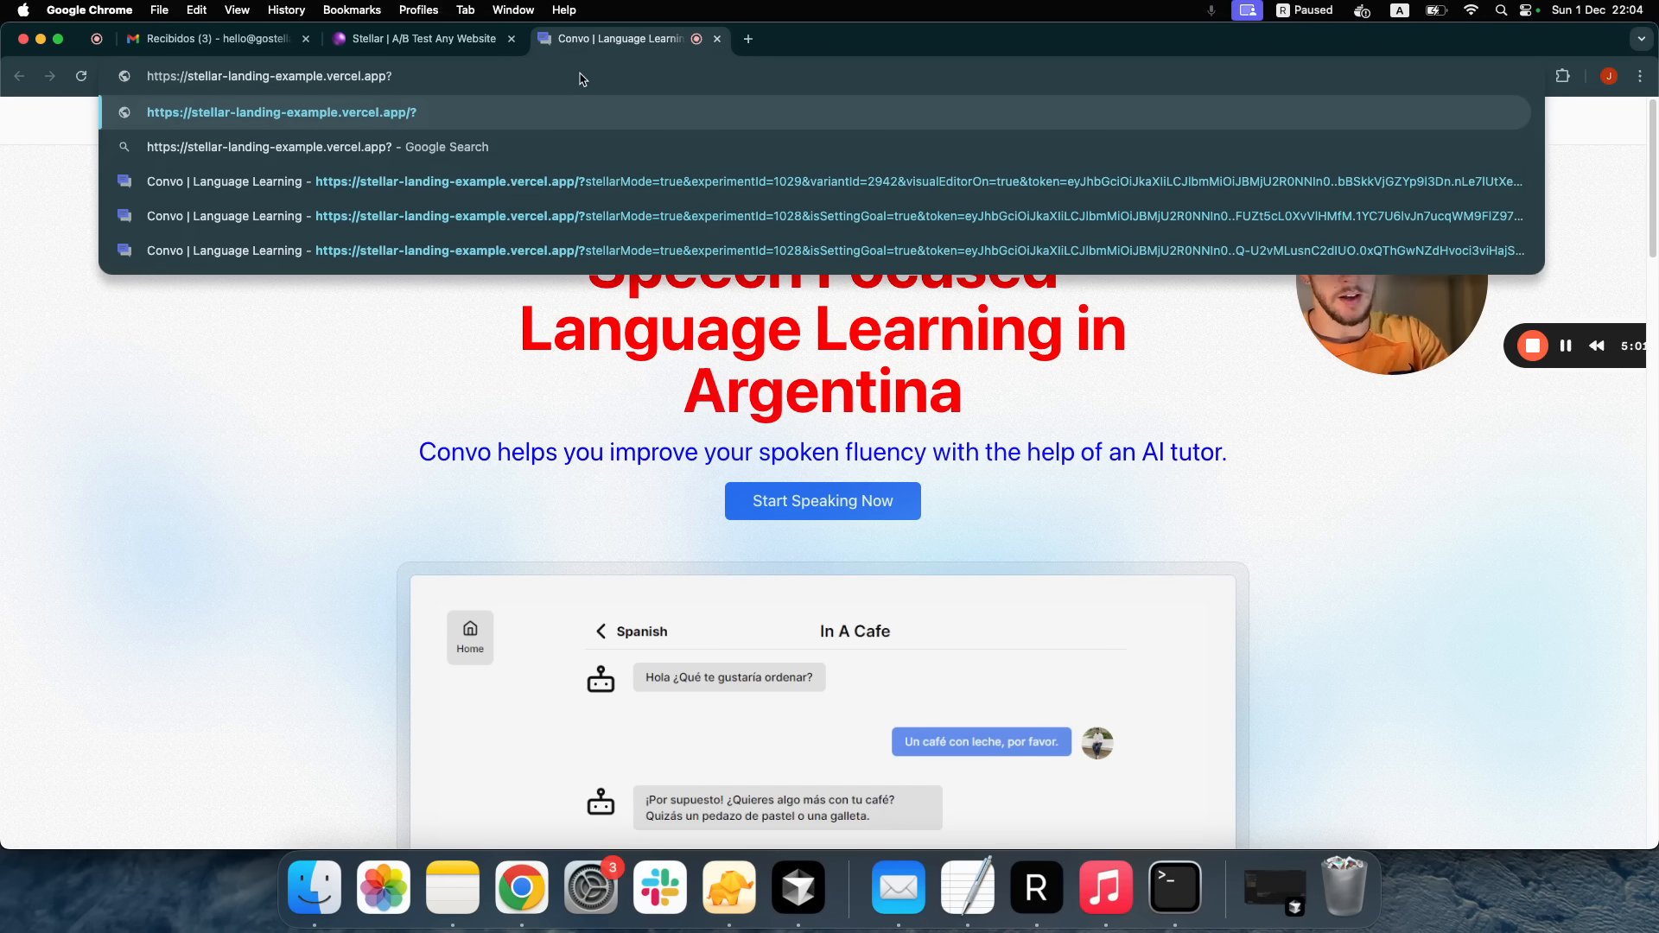
{"action": "type", "text": "country=Albania"}
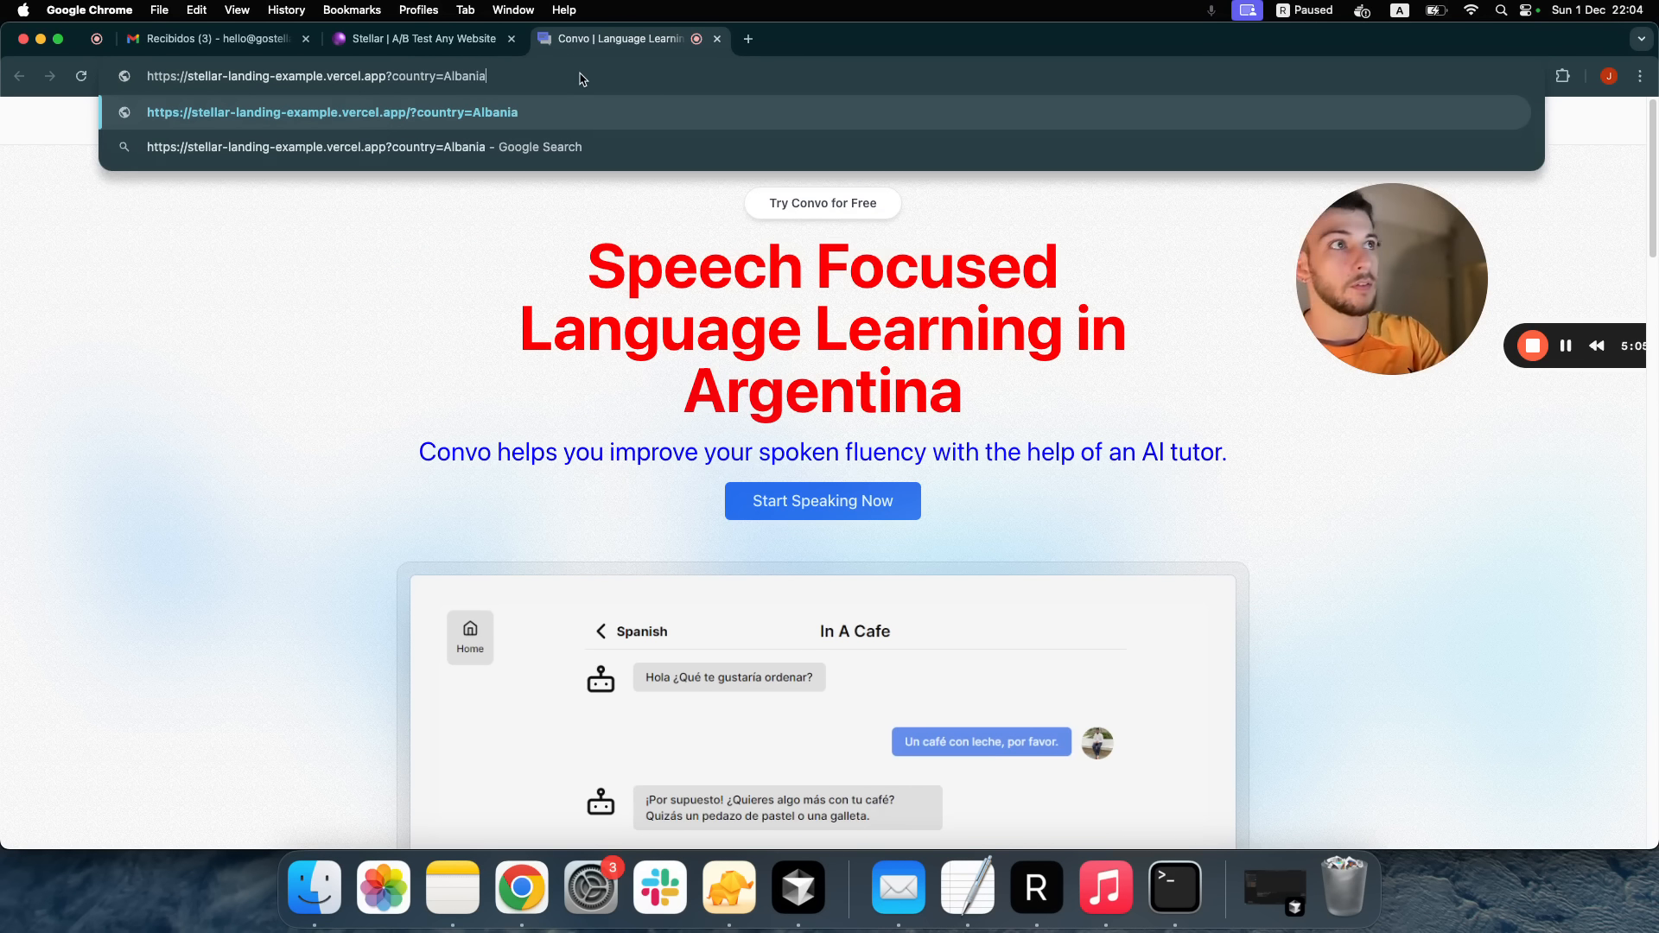
Load the page with ?country=Albania, check the headline ends 'in Albania', and reload twice
{"action": "key", "text": "Return"}
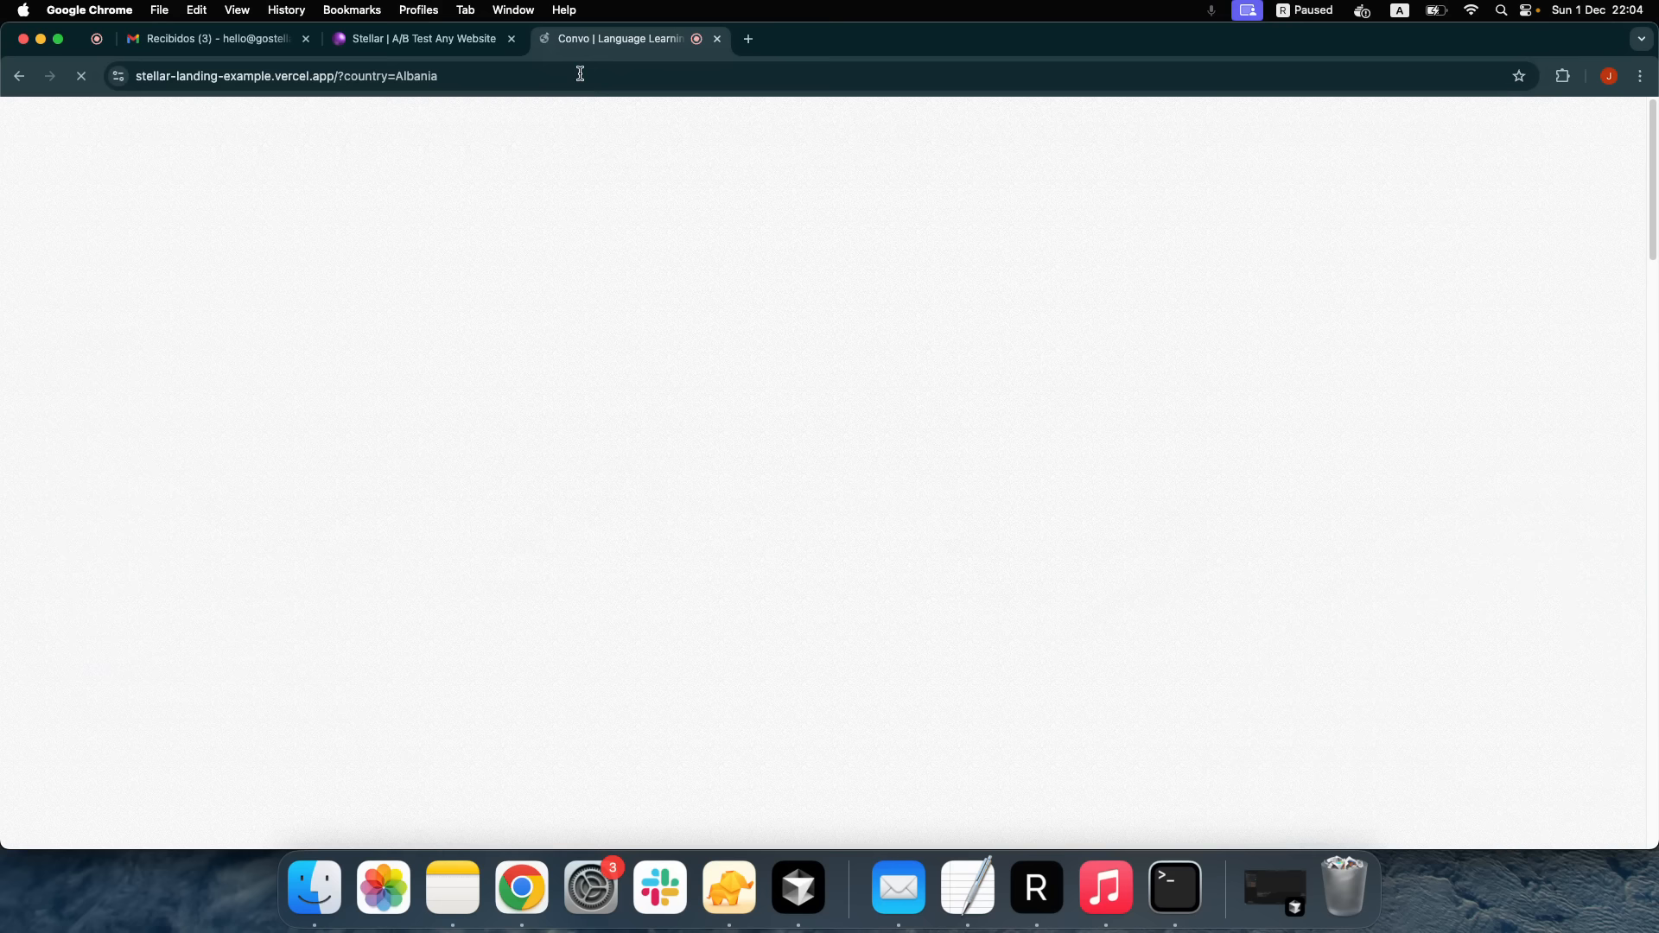
{"action": "double_click", "coordinate": [801, 376]}
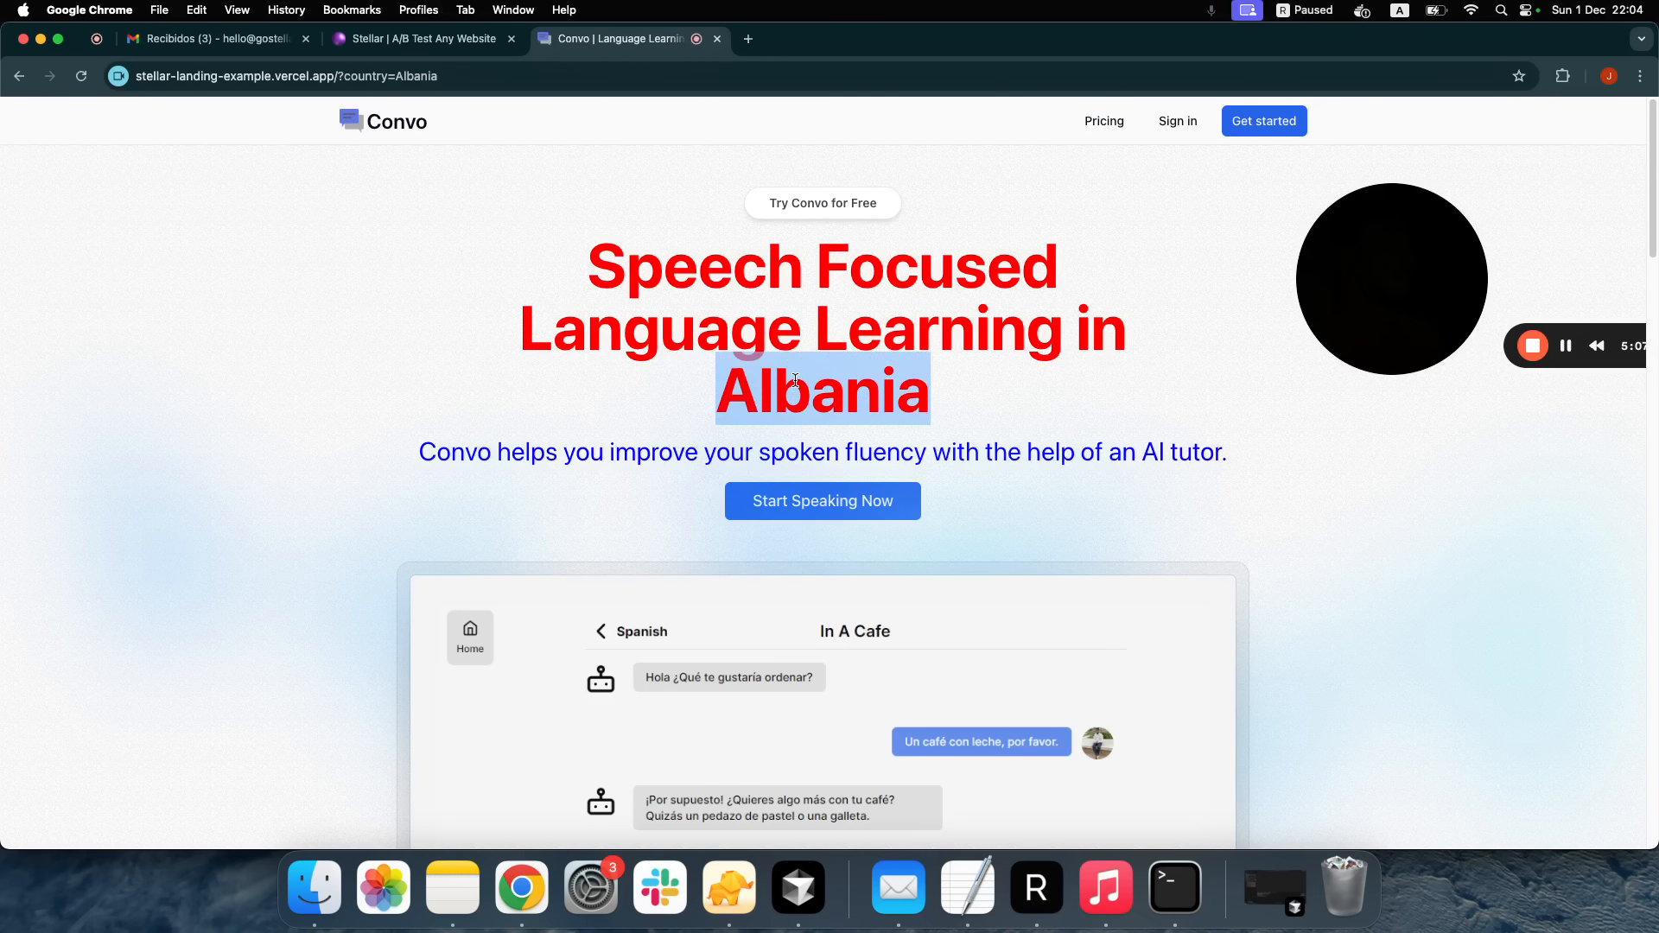
{"action": "left_click", "coordinate": [795, 380]}
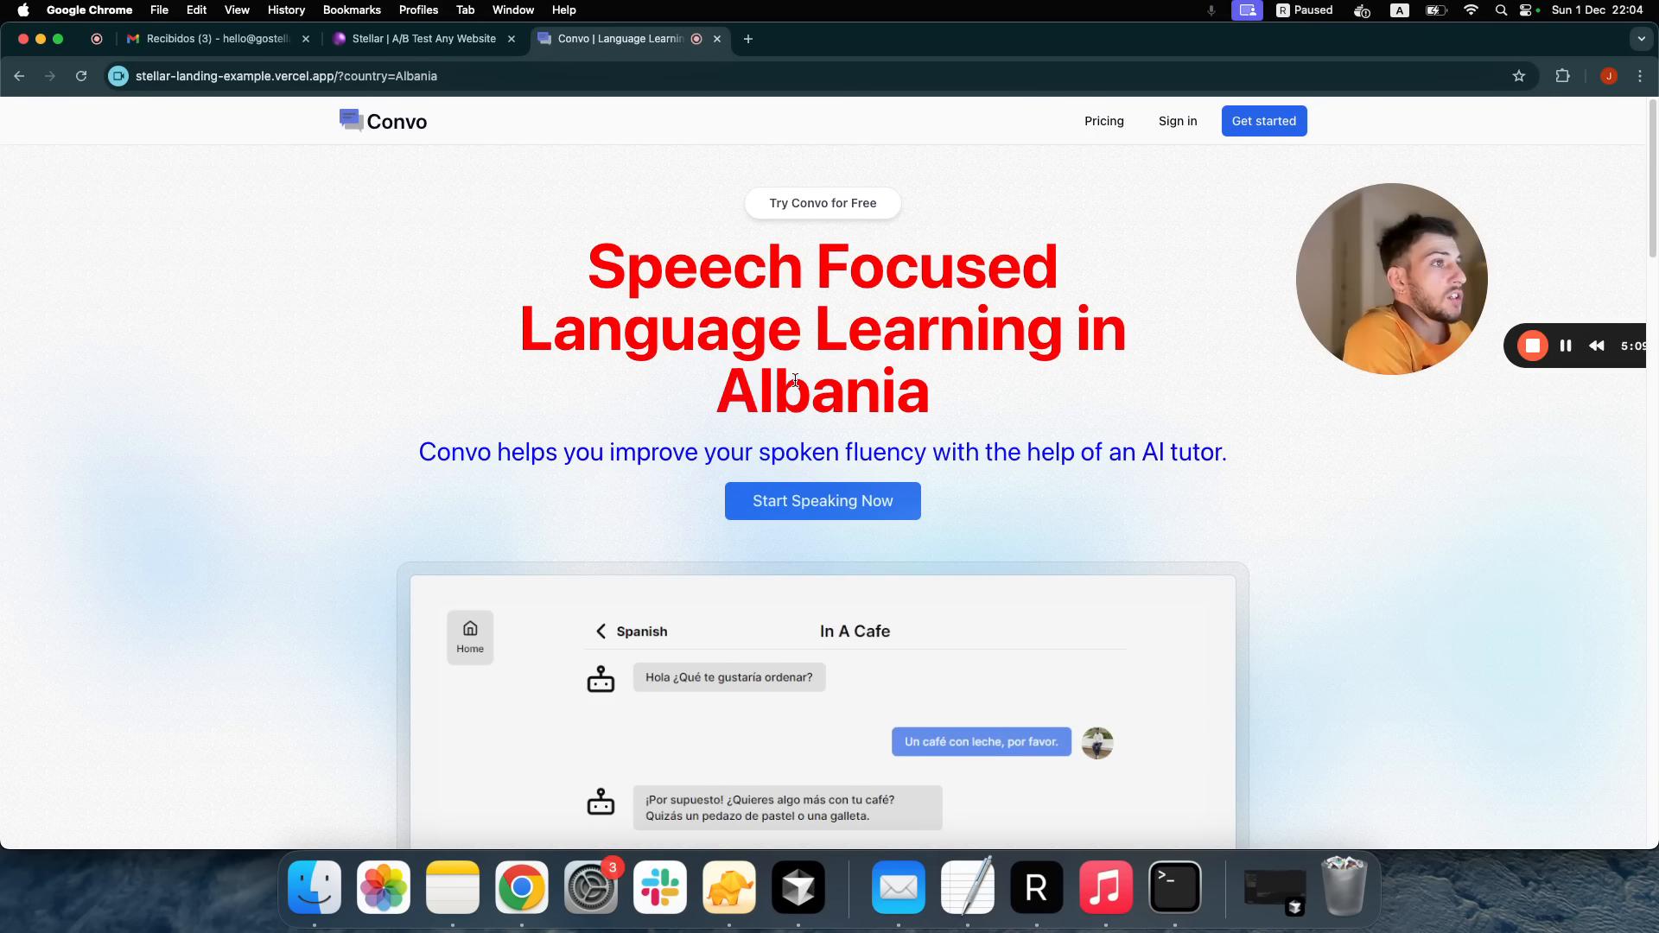
{"action": "scroll", "coordinate": [714, 290], "scroll_direction": "down", "scroll_amount": 7}
{"action": "scroll", "coordinate": [714, 290], "scroll_direction": "up", "scroll_amount": 7}
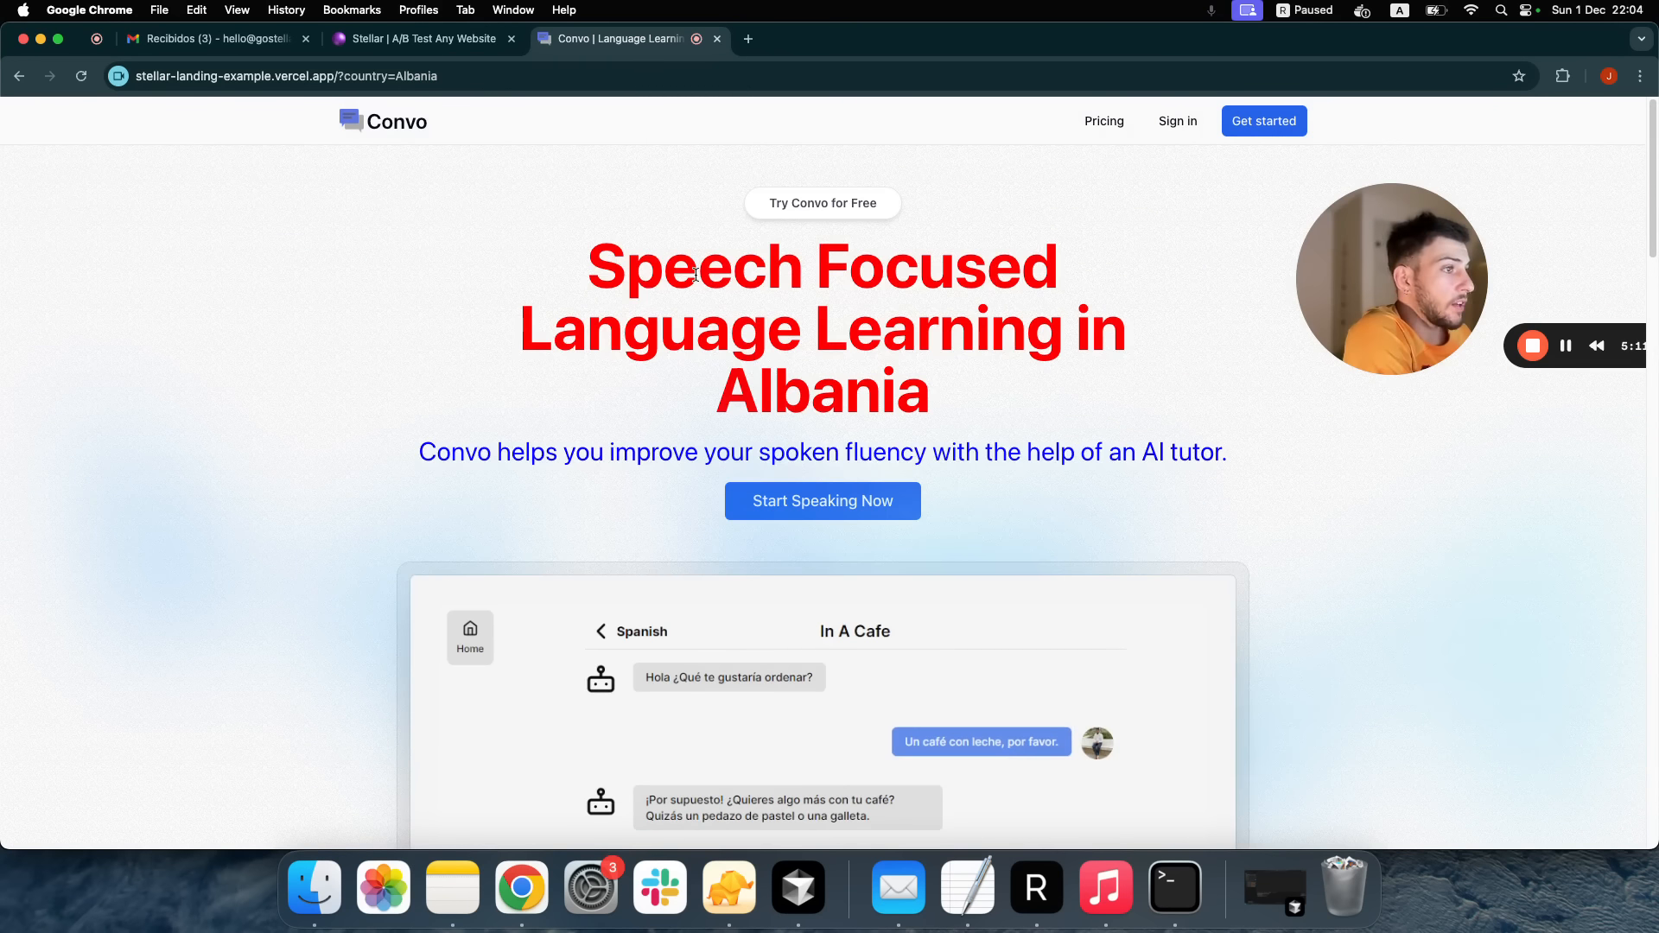
{"action": "left_click", "coordinate": [82, 77]}
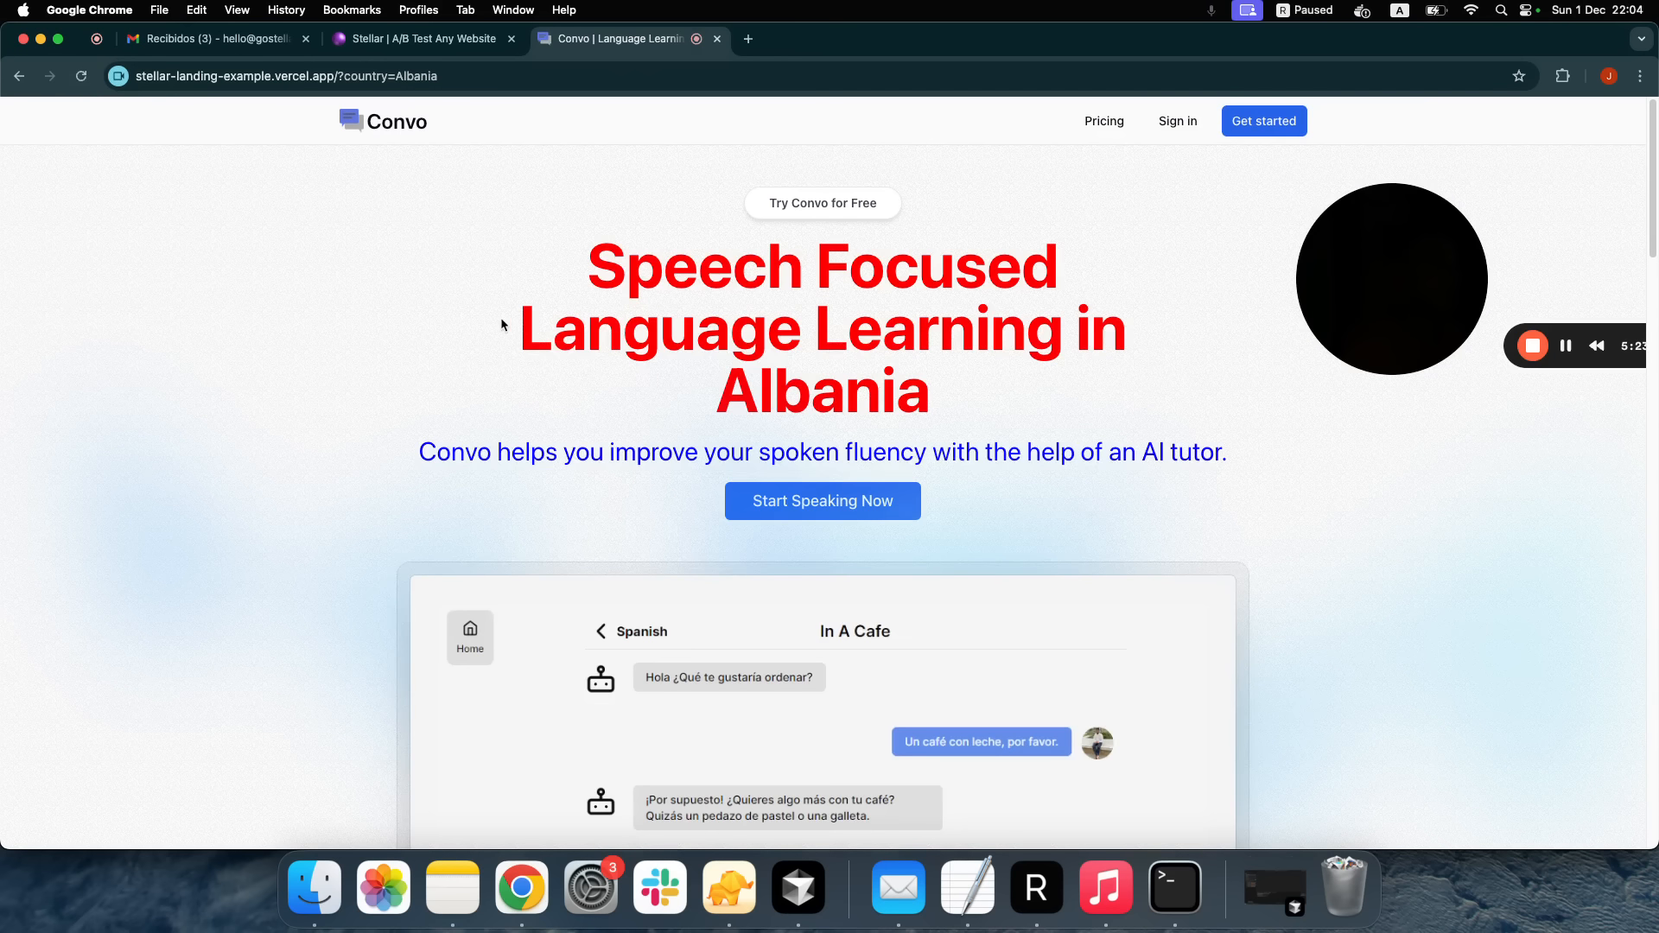
{"action": "scroll", "coordinate": [505, 320], "scroll_direction": "down", "scroll_amount": 6}
{"action": "scroll", "coordinate": [508, 322], "scroll_direction": "down", "scroll_amount": 5}
{"action": "scroll", "coordinate": [345, 216], "scroll_direction": "up", "scroll_amount": 15}
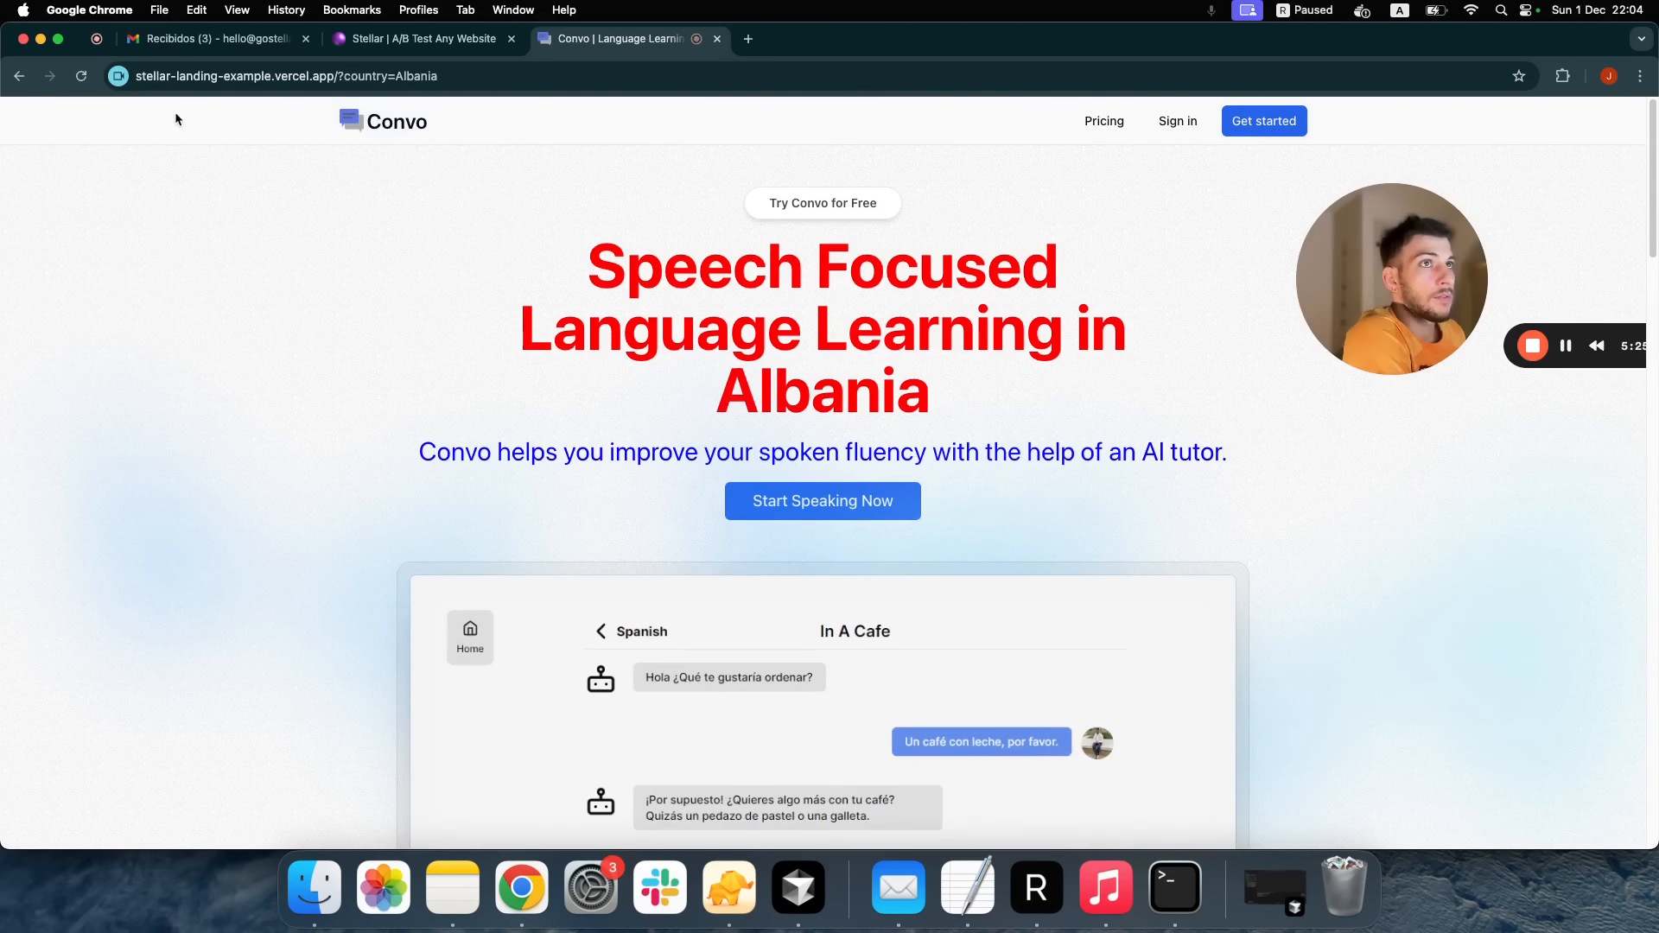
{"action": "left_click", "coordinate": [82, 77]}
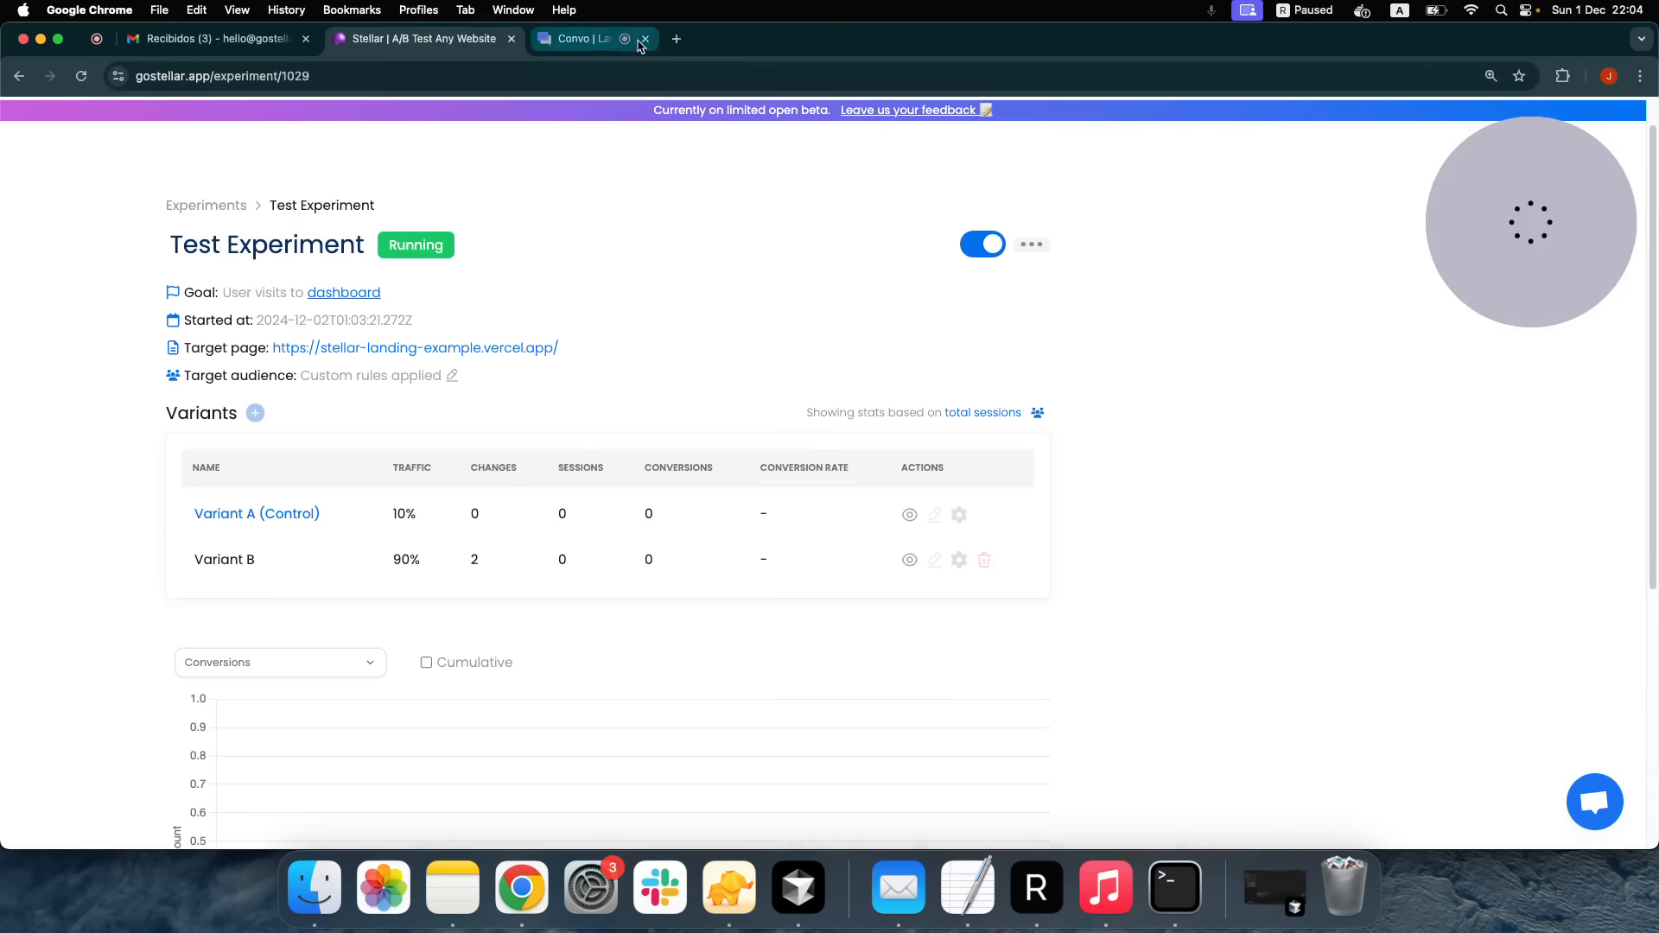
Return to the Test Experiment, refresh it, and switch its variant stats from total sessions to unique visitors
{"action": "left_click", "coordinate": [717, 38]}
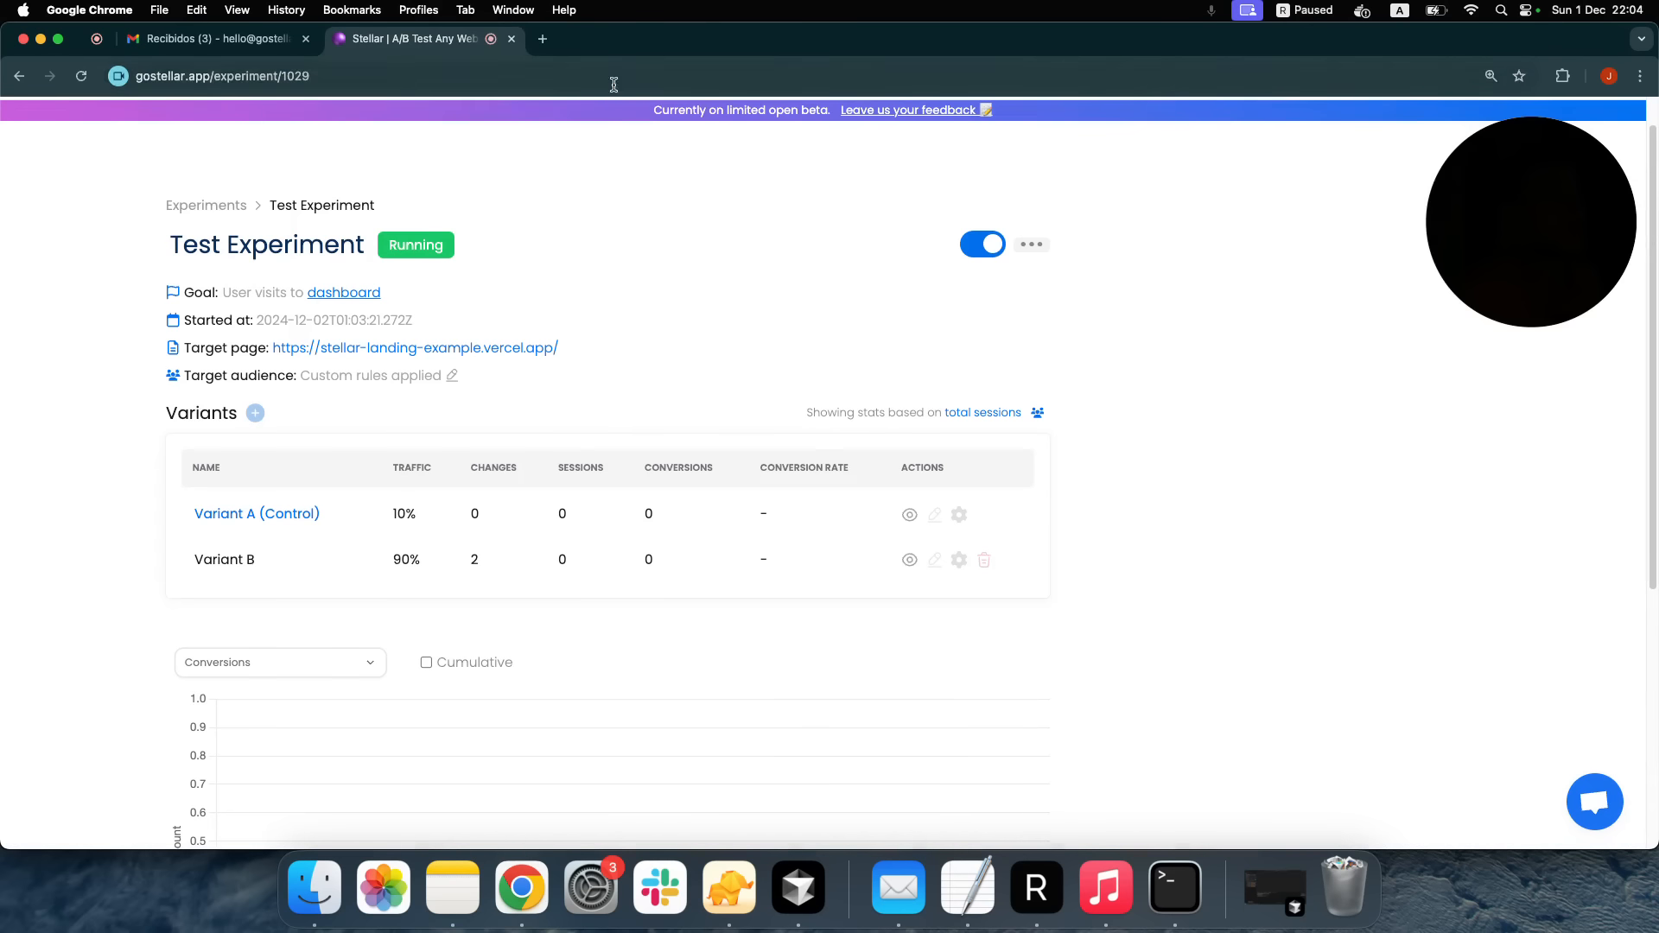
{"action": "left_click", "coordinate": [82, 78]}
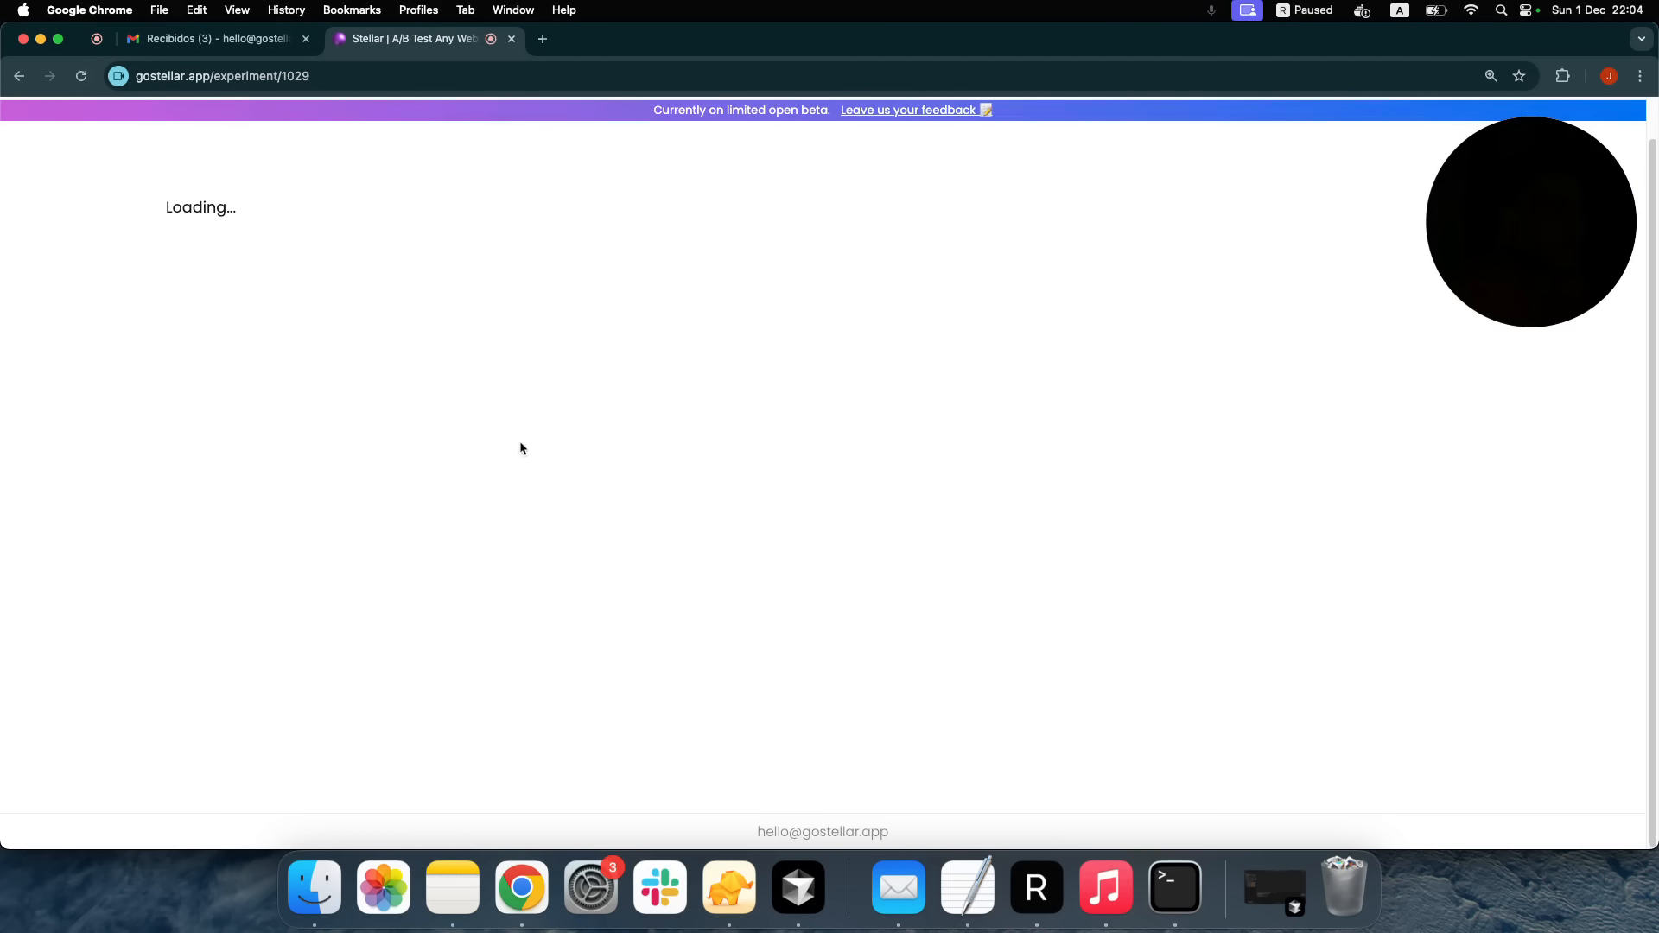
{"action": "double_click", "coordinate": [561, 560]}
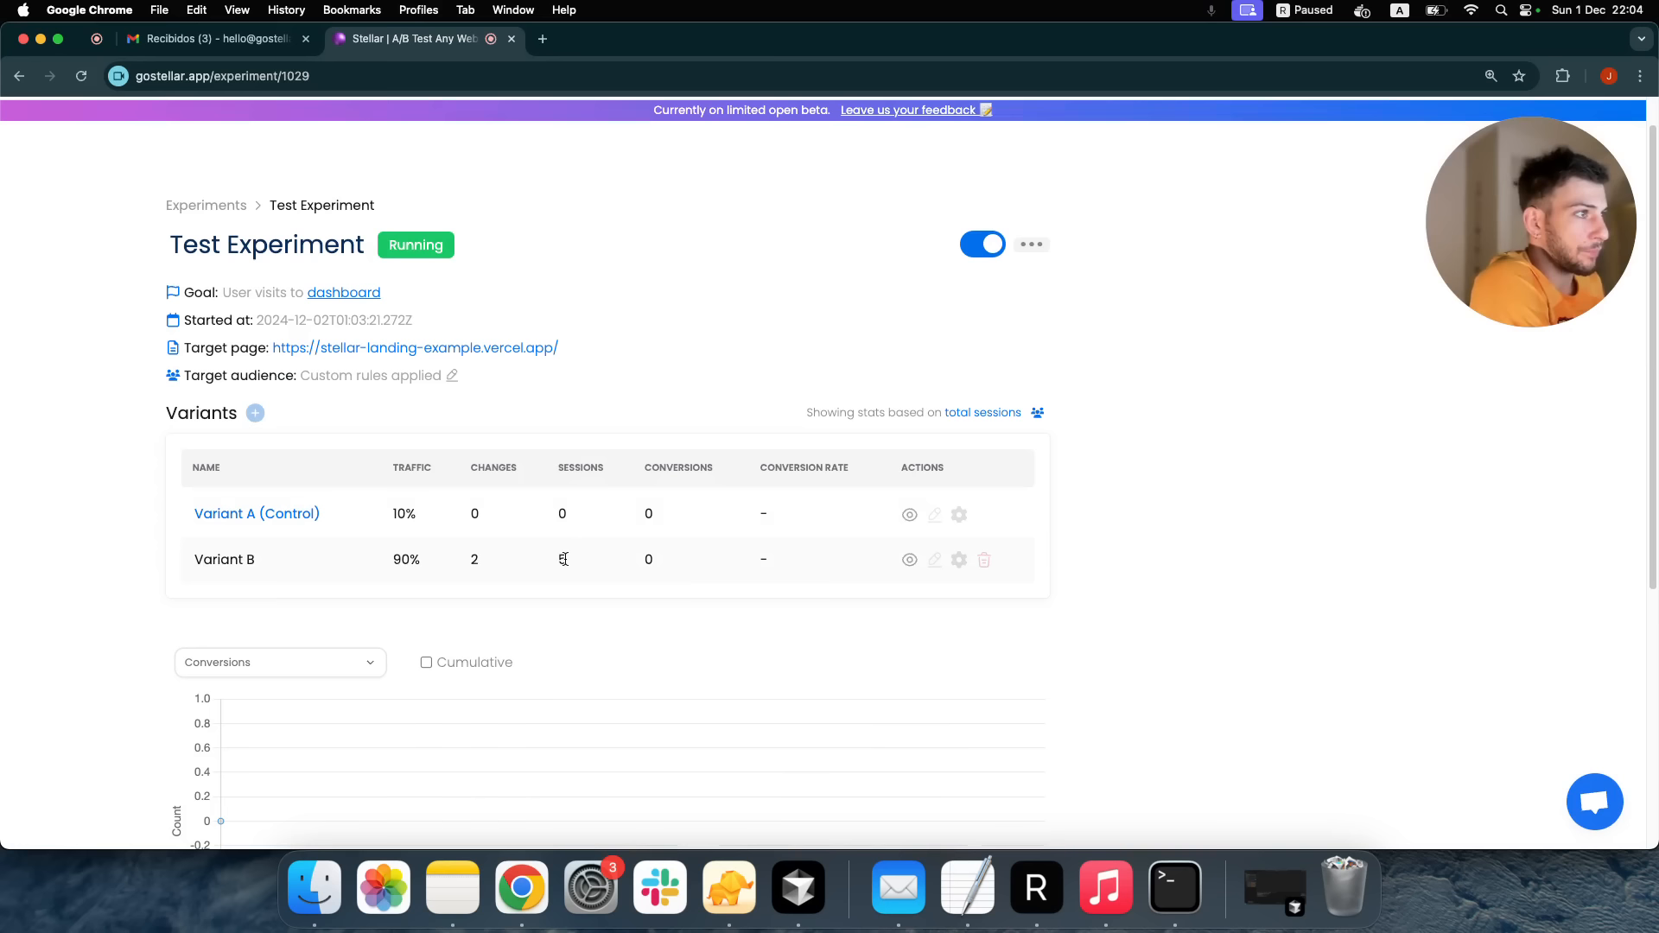
{"action": "left_click", "coordinate": [1003, 414]}
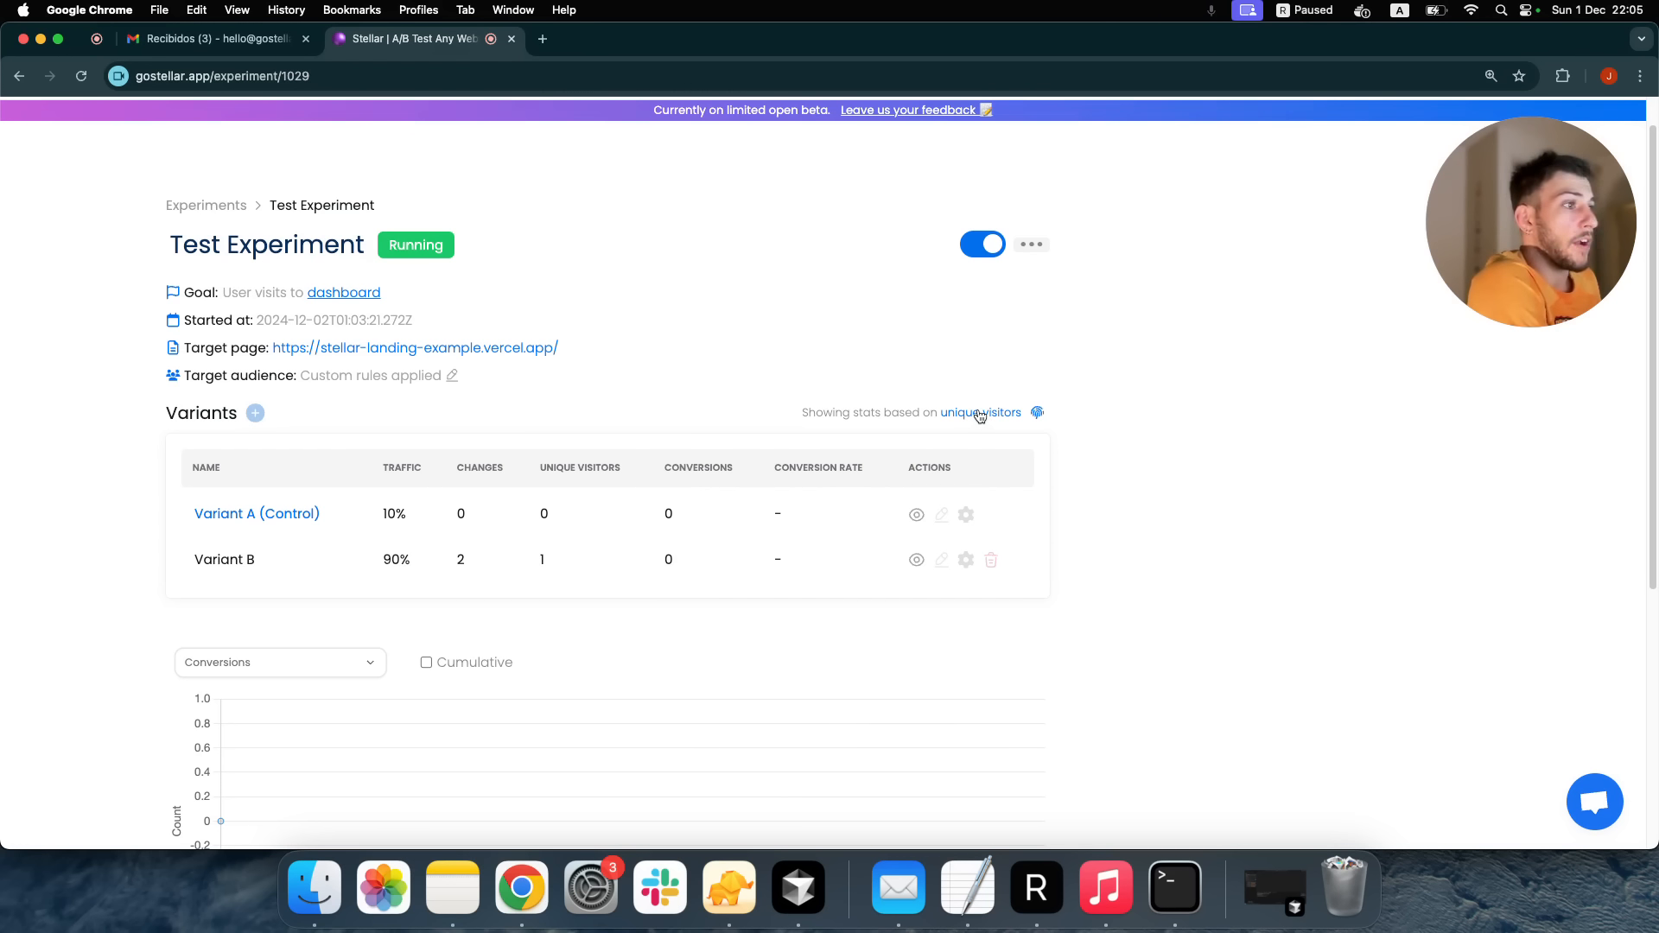
Visit the Convo target page and its /dashboard URL to fire the goal, then close the 404 tab
{"action": "left_click", "coordinate": [543, 347]}
{"action": "scroll", "coordinate": [578, 332], "scroll_direction": "down", "scroll_amount": 10}
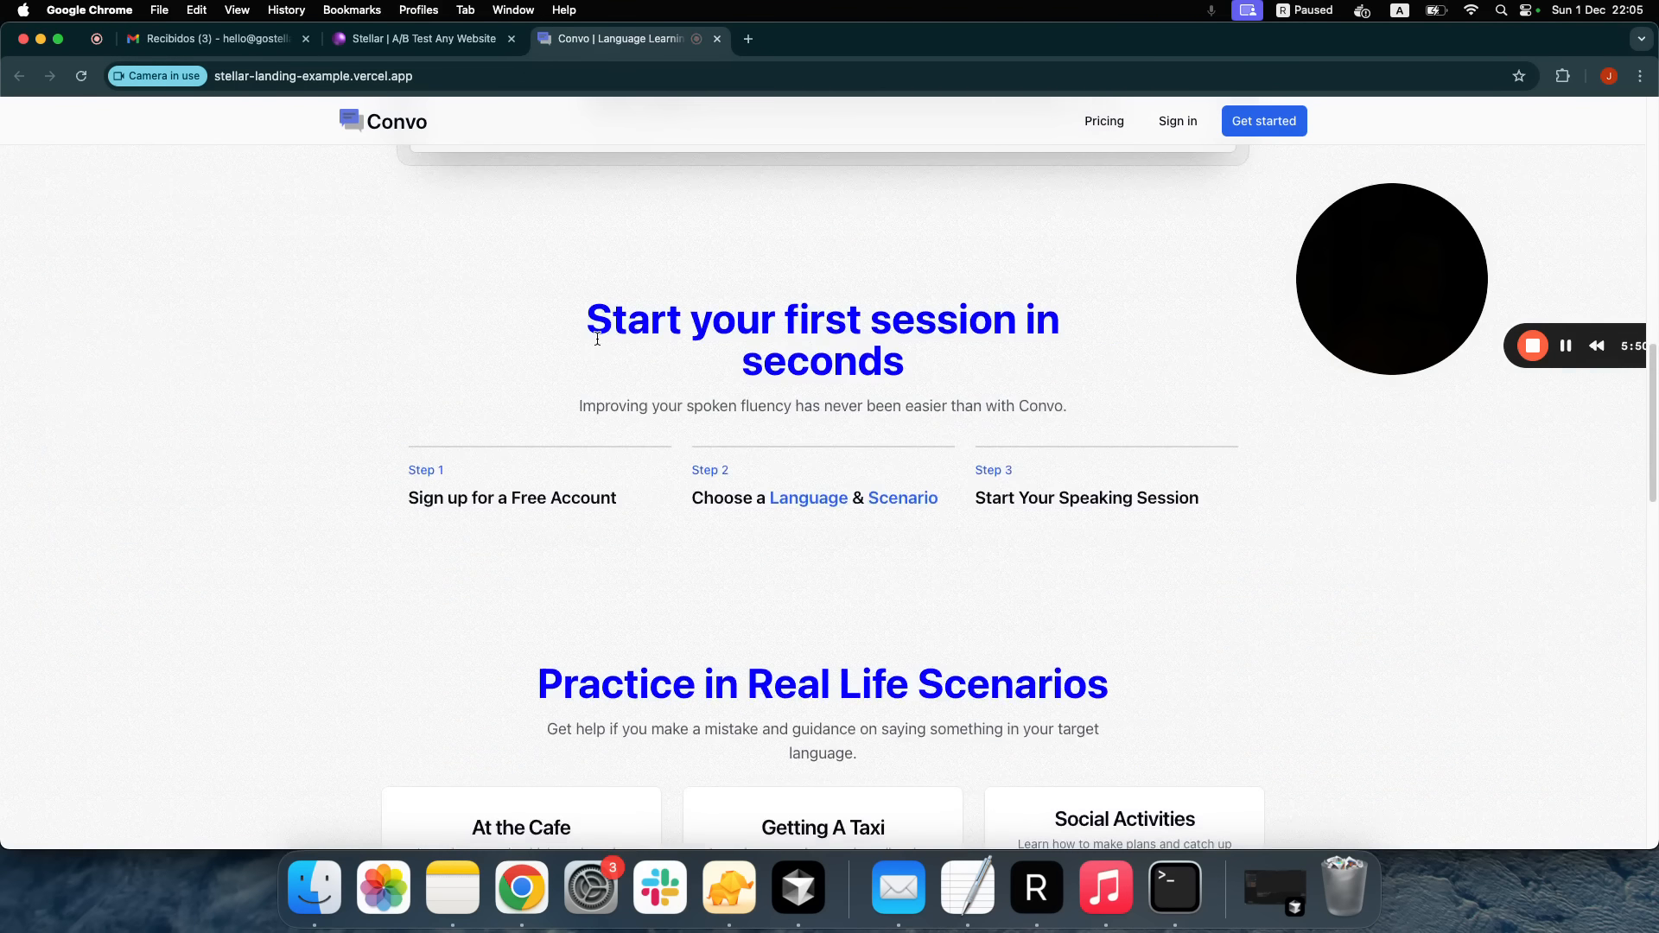
{"action": "scroll", "coordinate": [598, 337], "scroll_direction": "up", "scroll_amount": 10}
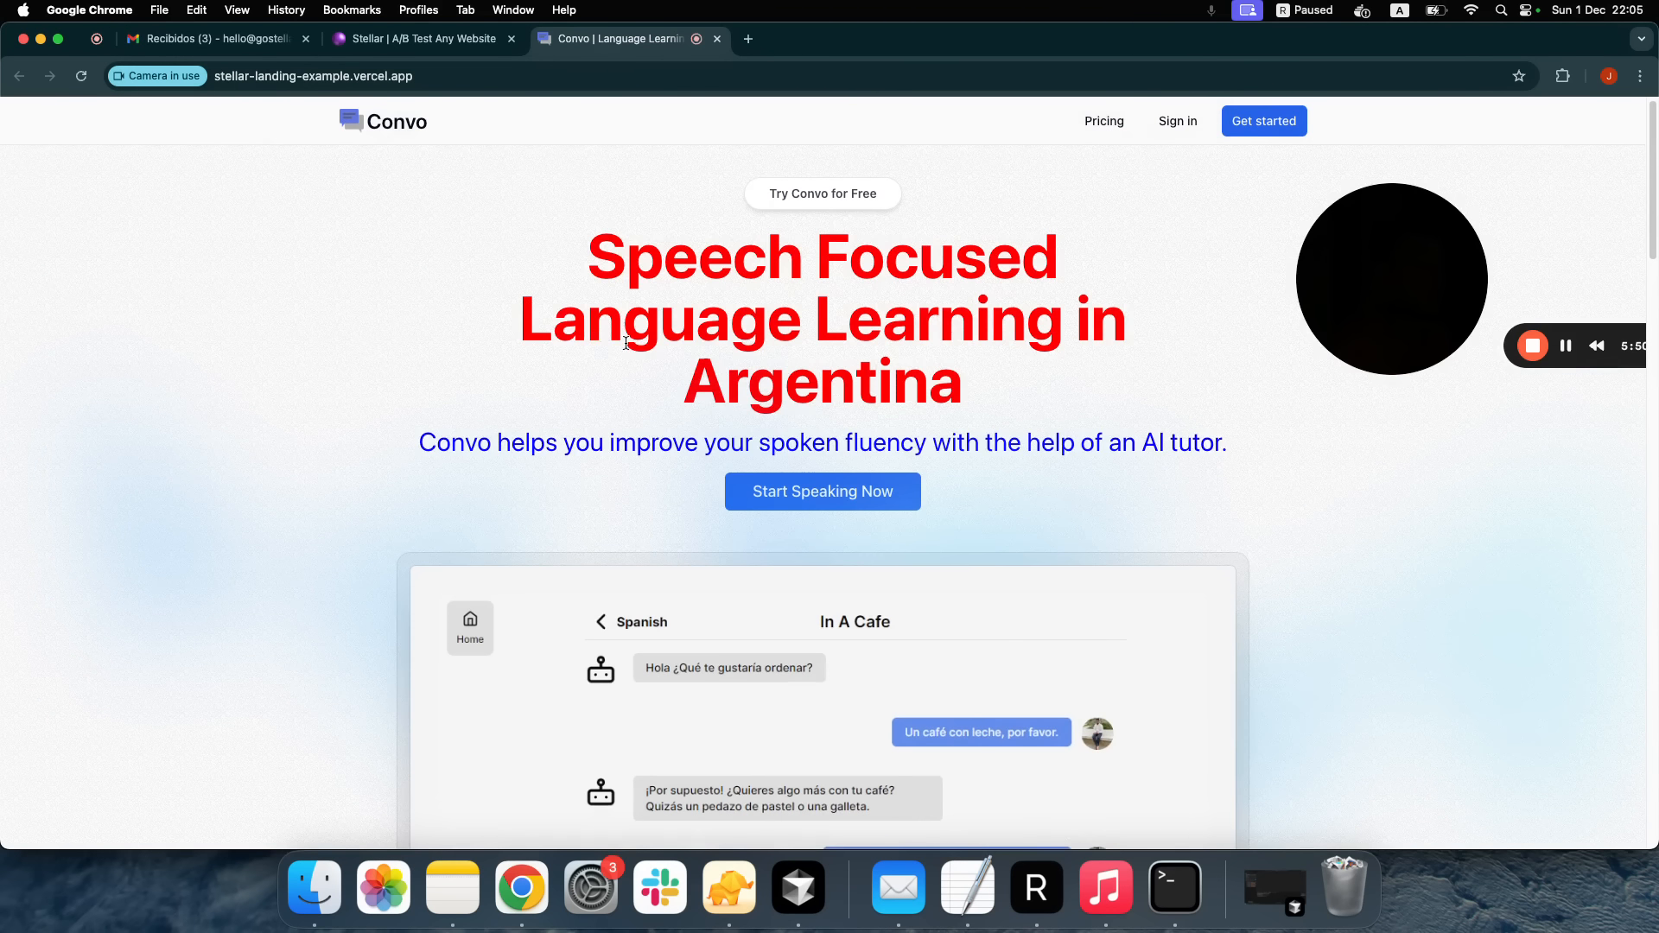
{"action": "left_click", "coordinate": [855, 492]}
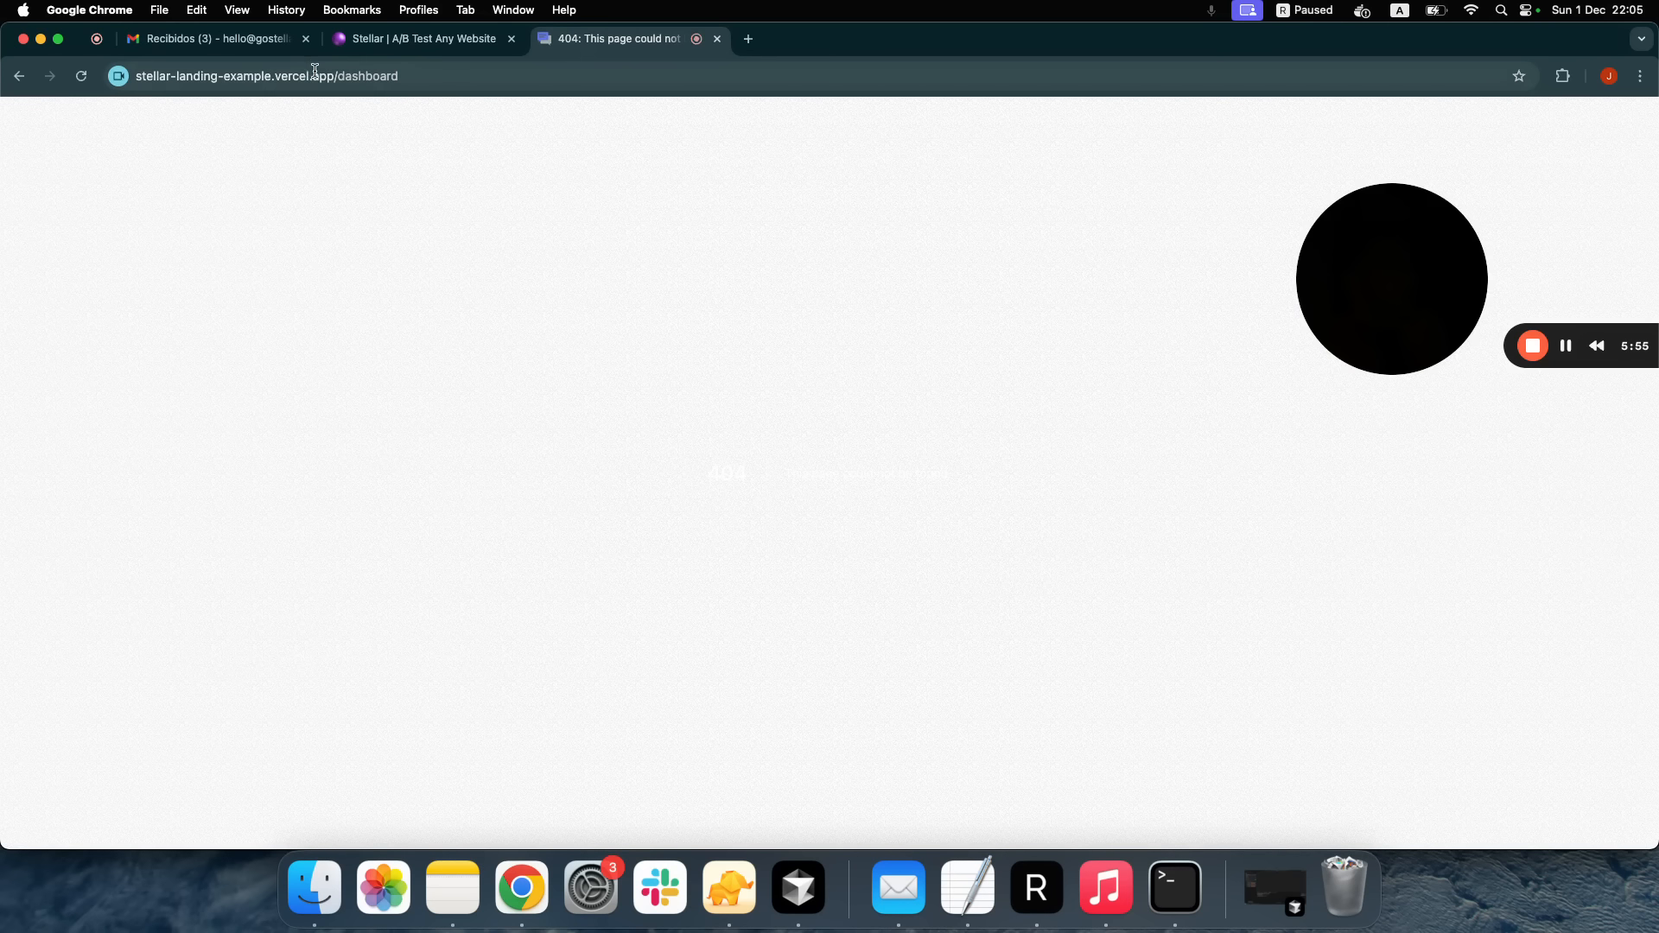
{"action": "left_click_drag", "start_coordinate": [337, 78], "coordinate": [484, 83]}
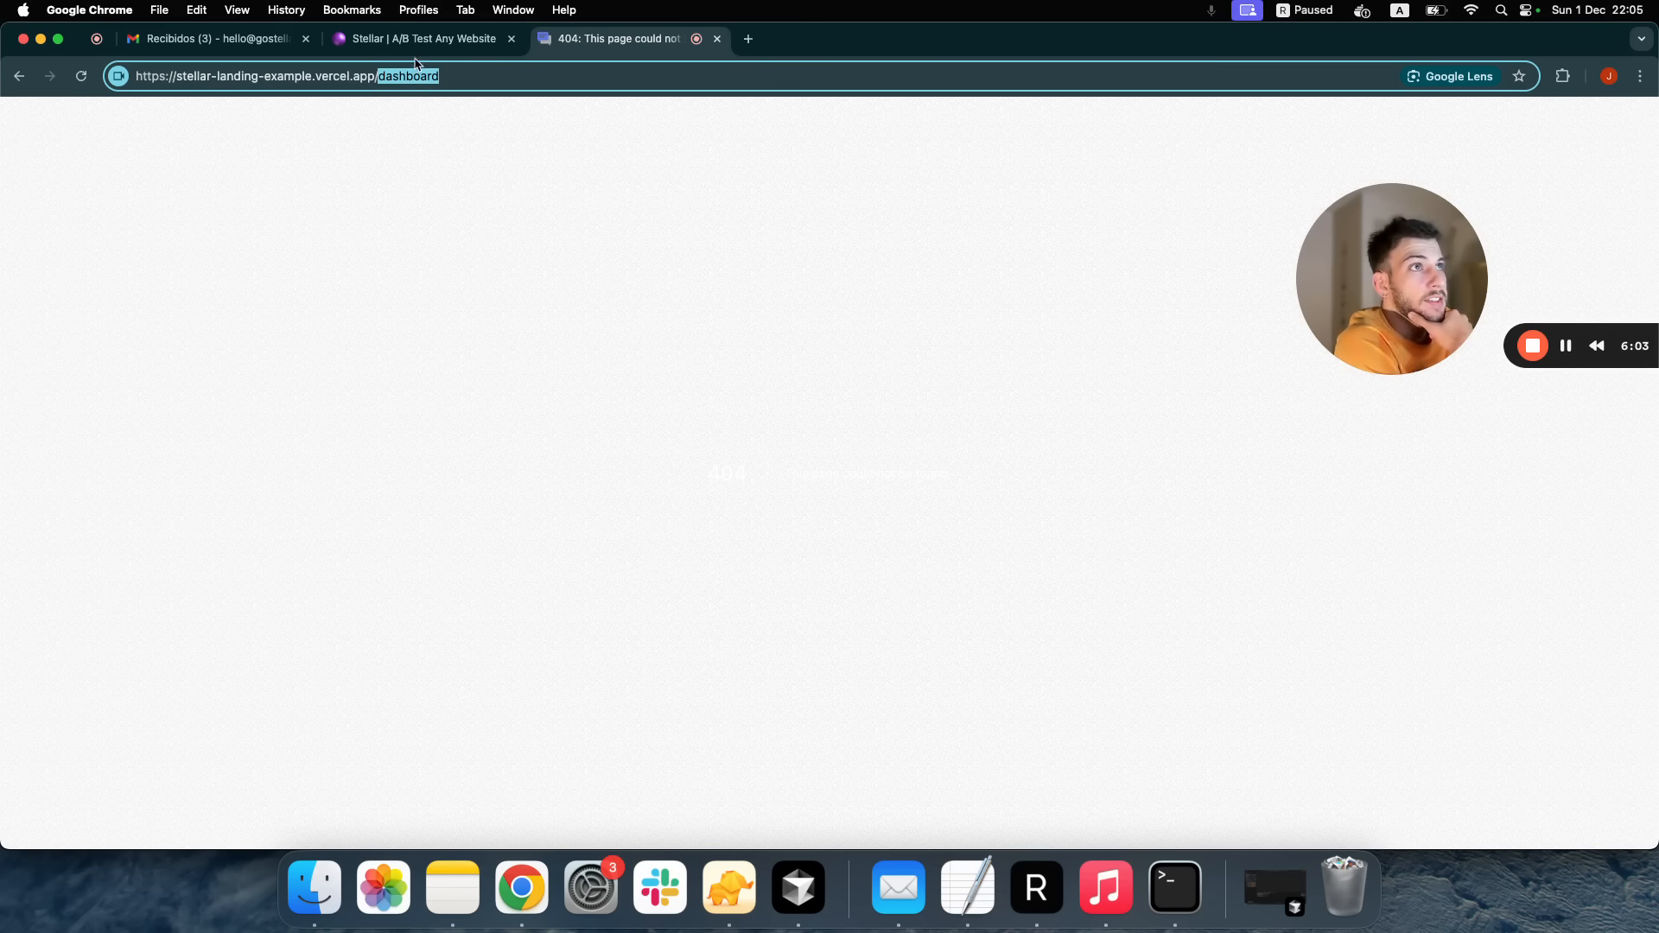
{"action": "left_click", "coordinate": [718, 39]}
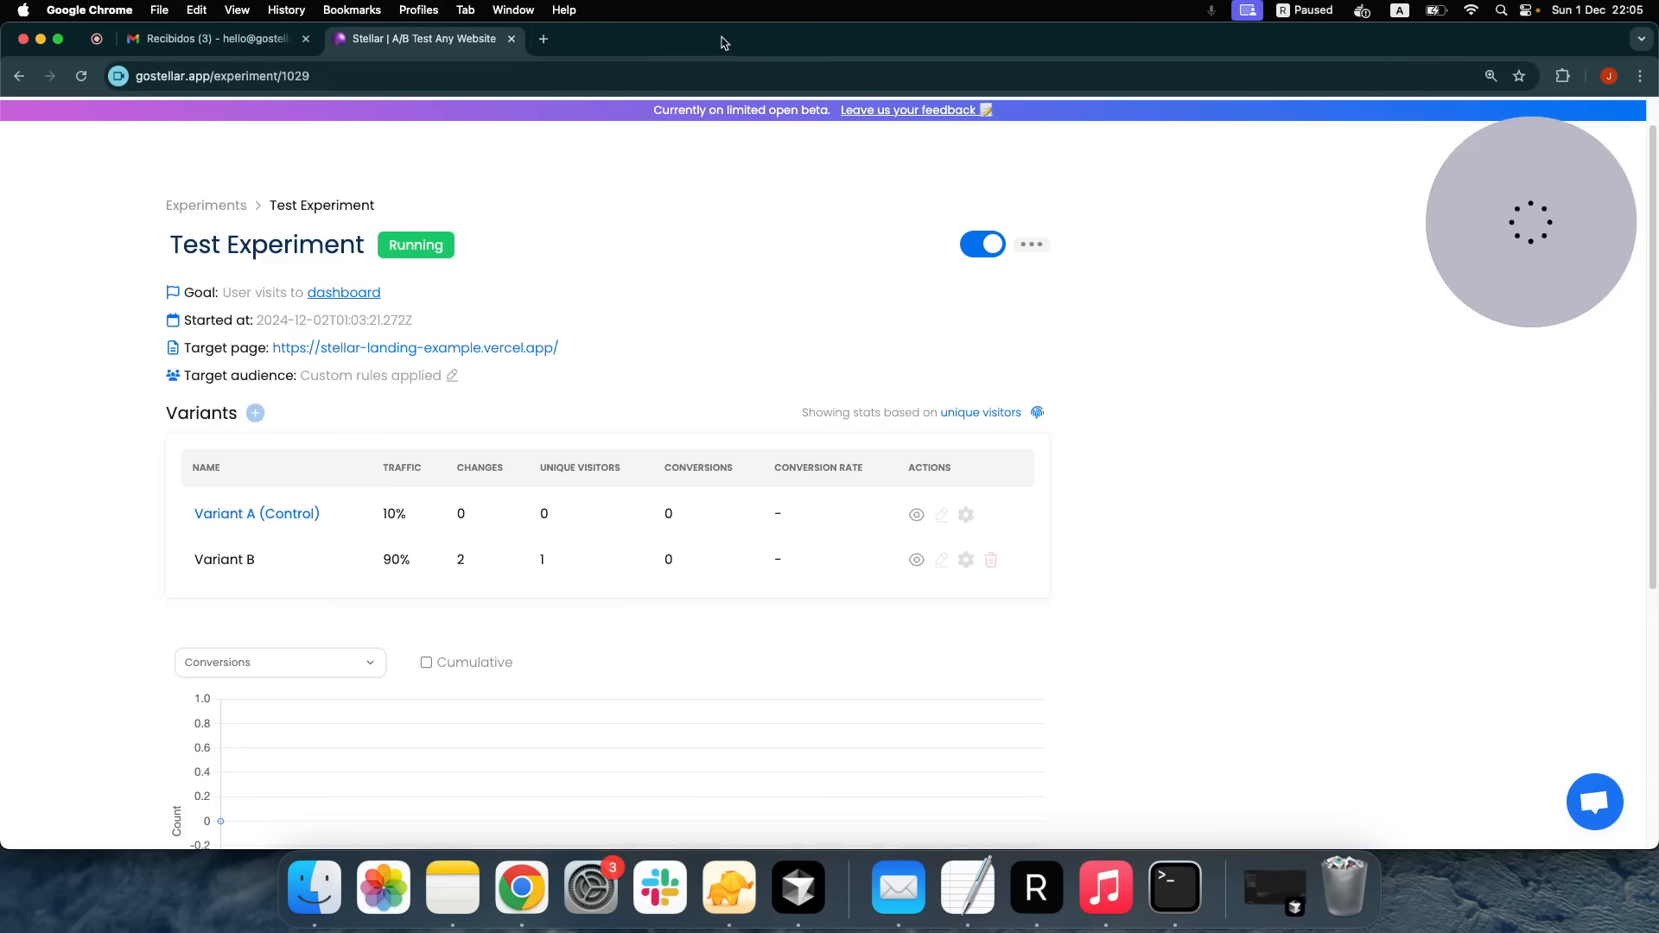
Reload the Test Experiment and confirm Variant B's recorded conversion at a 100% conversion rate
{"action": "left_click", "coordinate": [90, 79]}
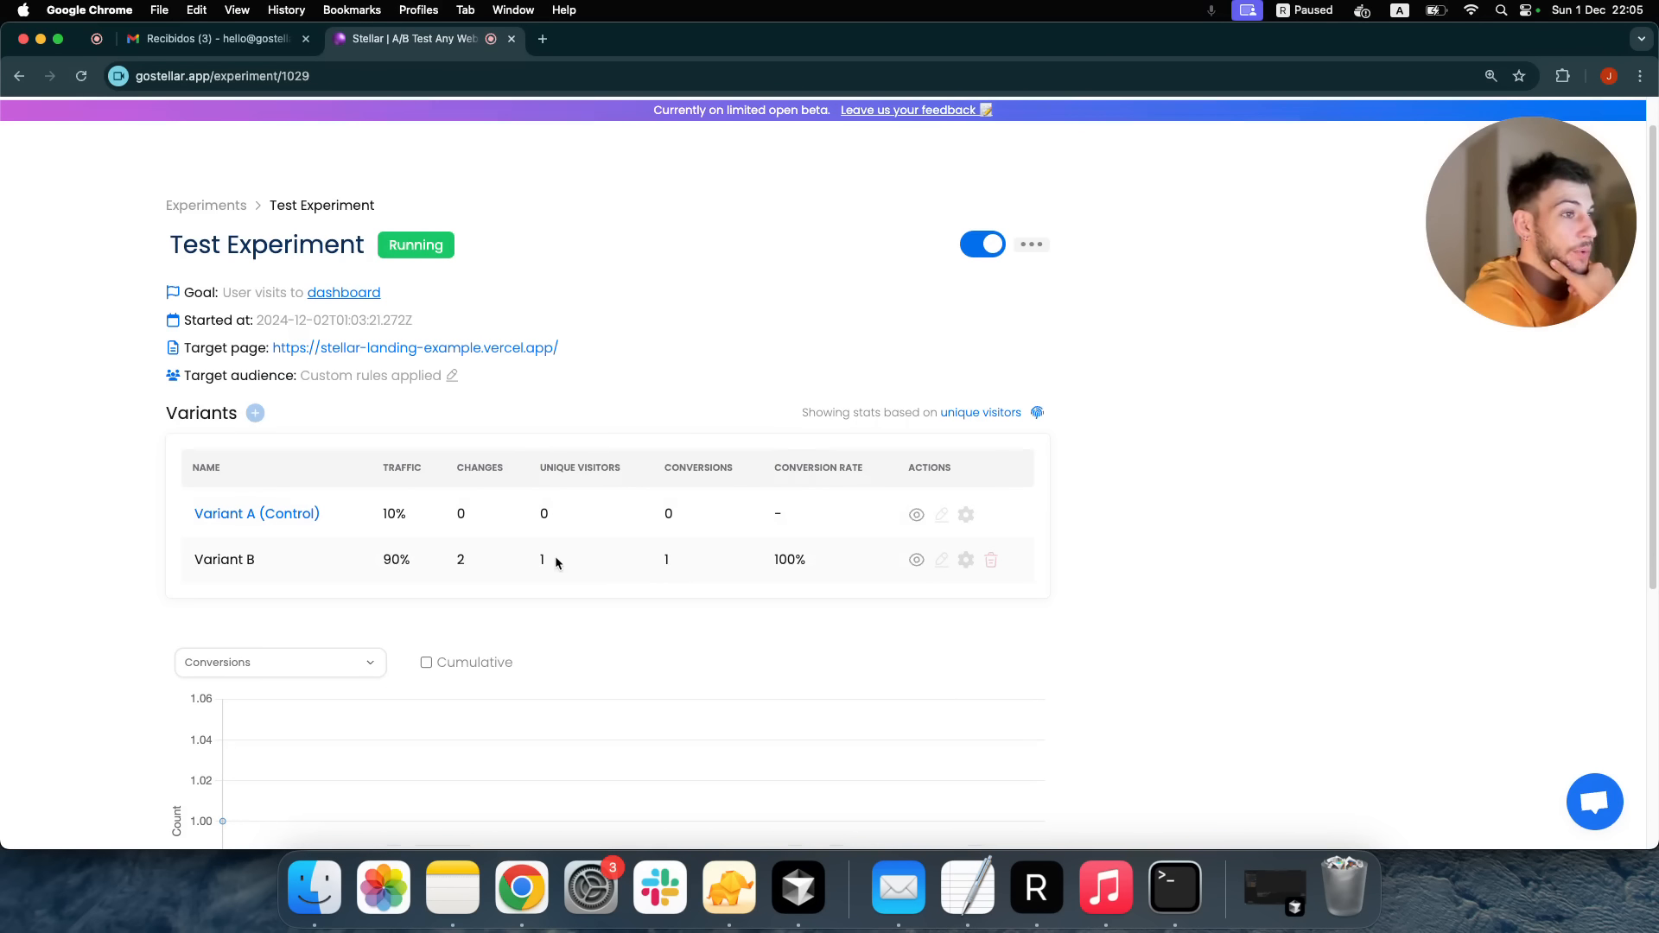
{"action": "double_click", "coordinate": [780, 560]}
{"action": "left_click", "coordinate": [785, 562]}
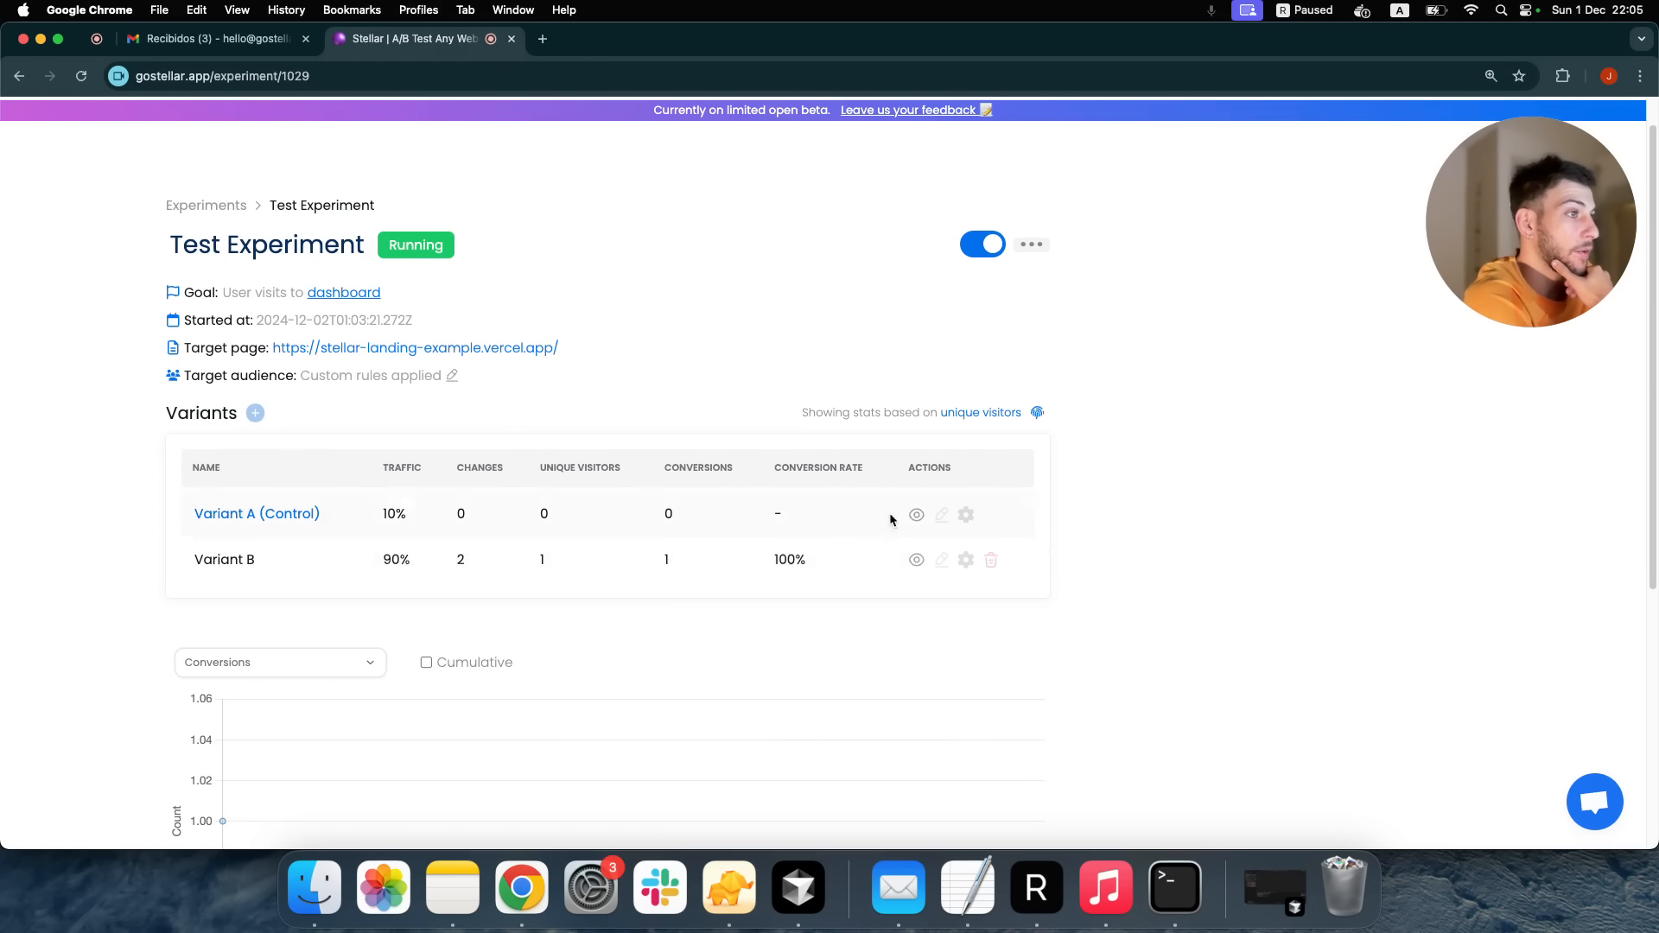
{"action": "scroll", "coordinate": [1006, 381], "scroll_direction": "down", "scroll_amount": 5}
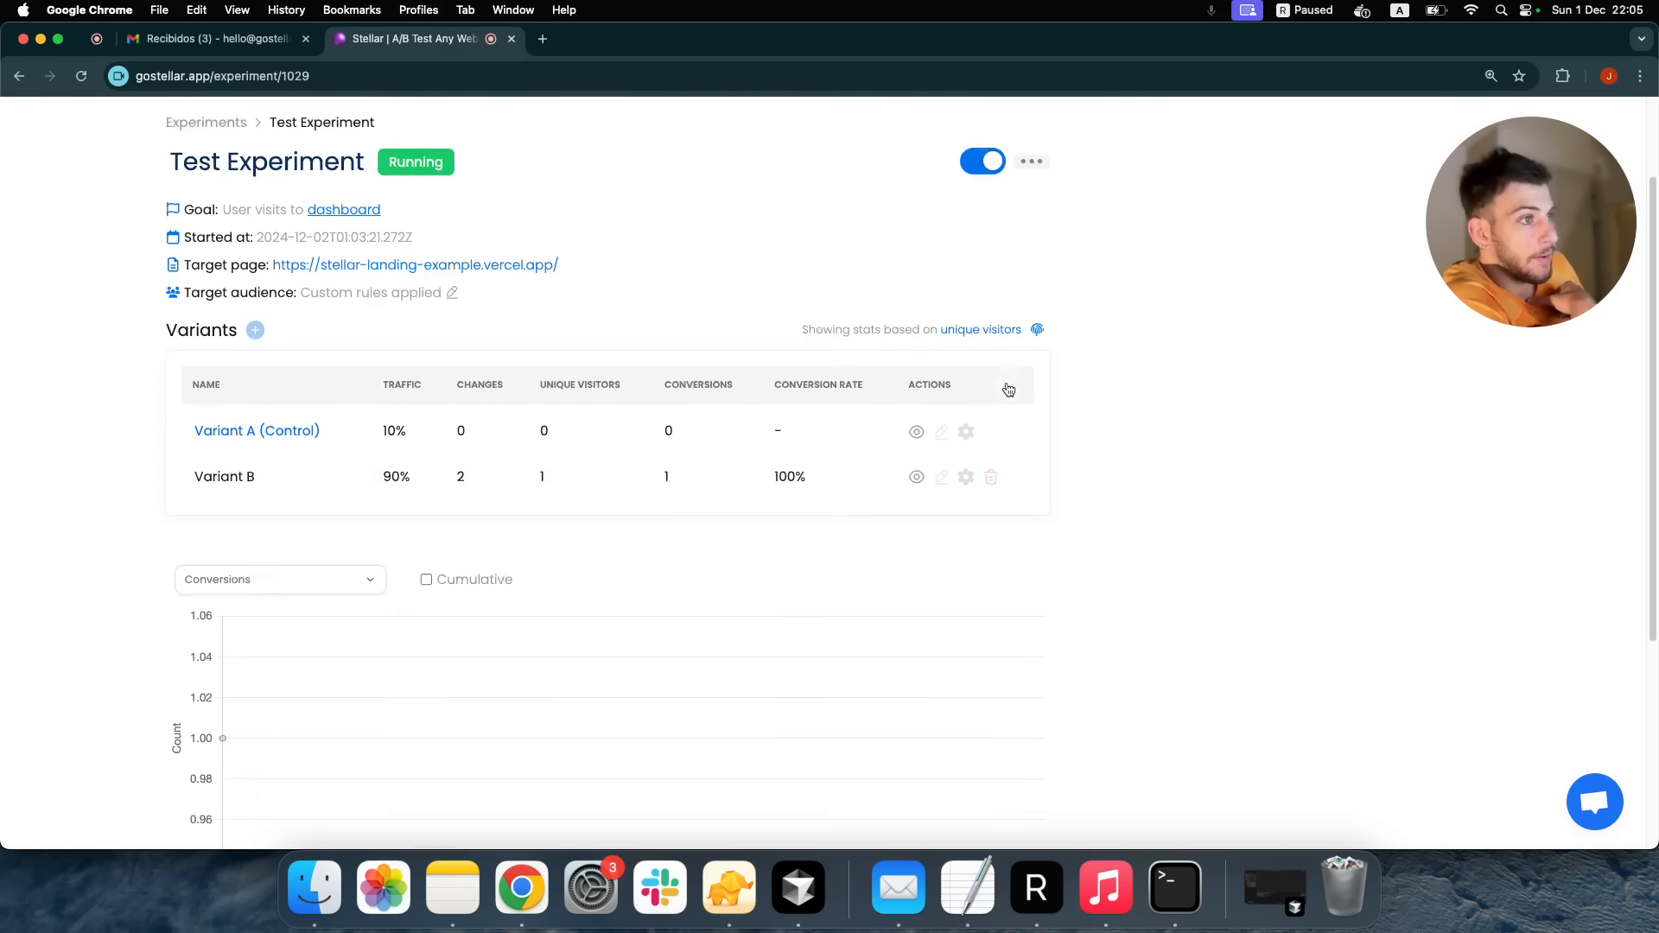
{"action": "scroll", "coordinate": [1009, 390], "scroll_direction": "up", "scroll_amount": 6}
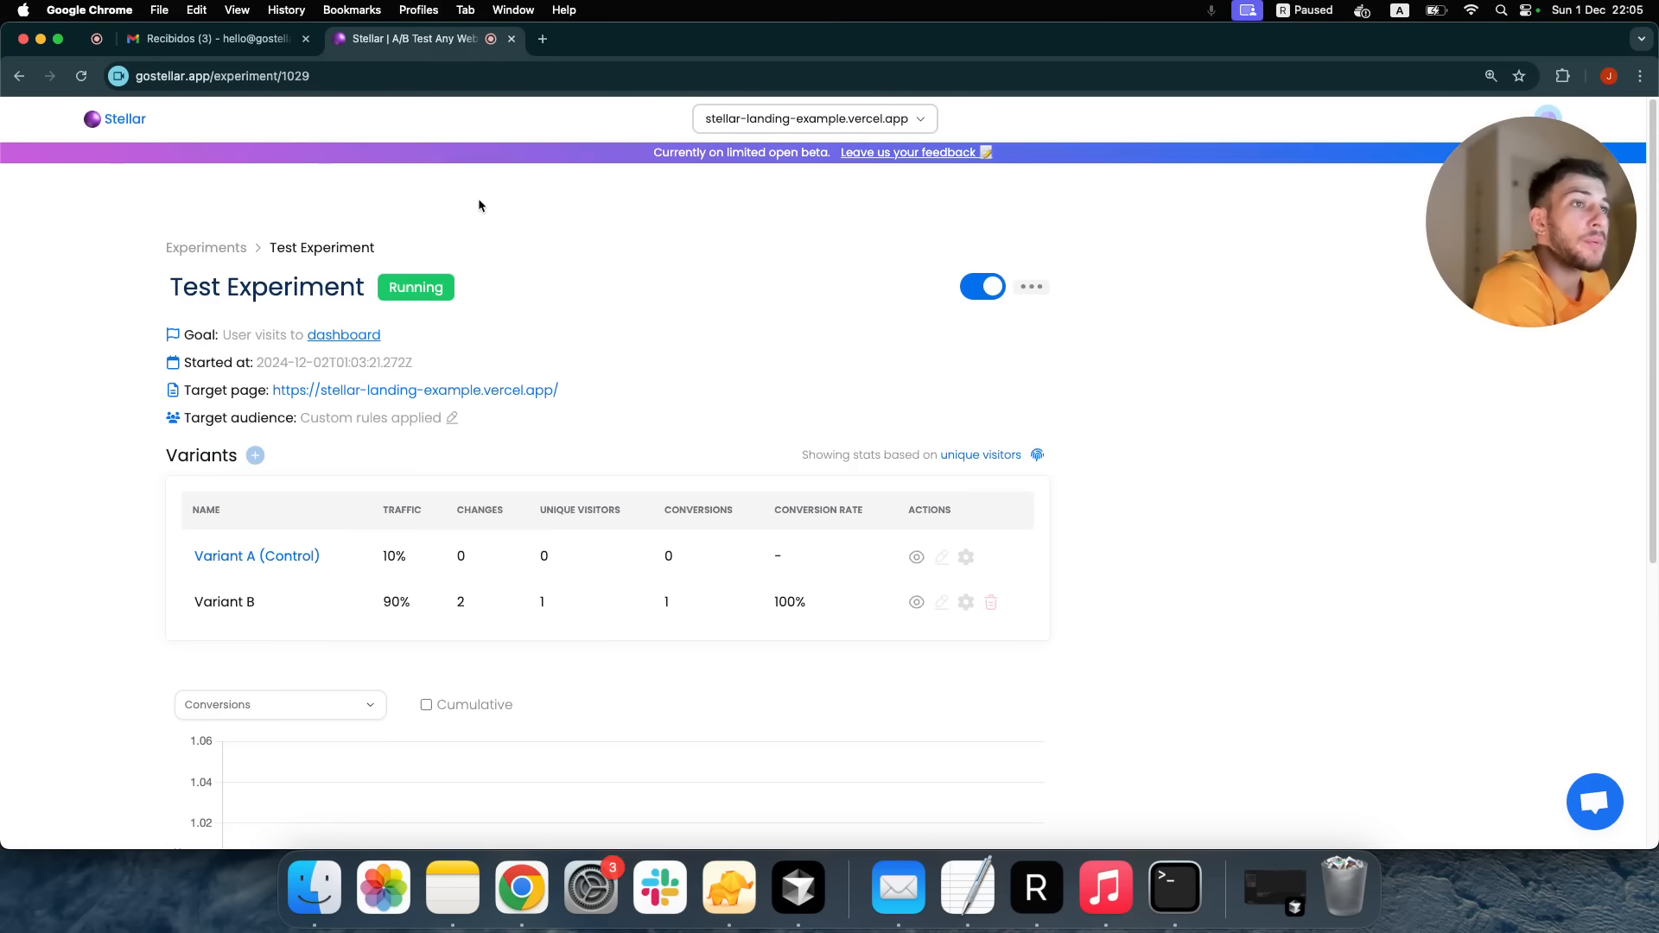
{"action": "left_click_drag", "start_coordinate": [1513, 260], "coordinate": [1030, 327]}
Open the h2 experiment's Conversions chart and toggle Cumulative off and back on
{"action": "left_click", "coordinate": [1239, 363]}
{"action": "left_click", "coordinate": [1383, 359]}
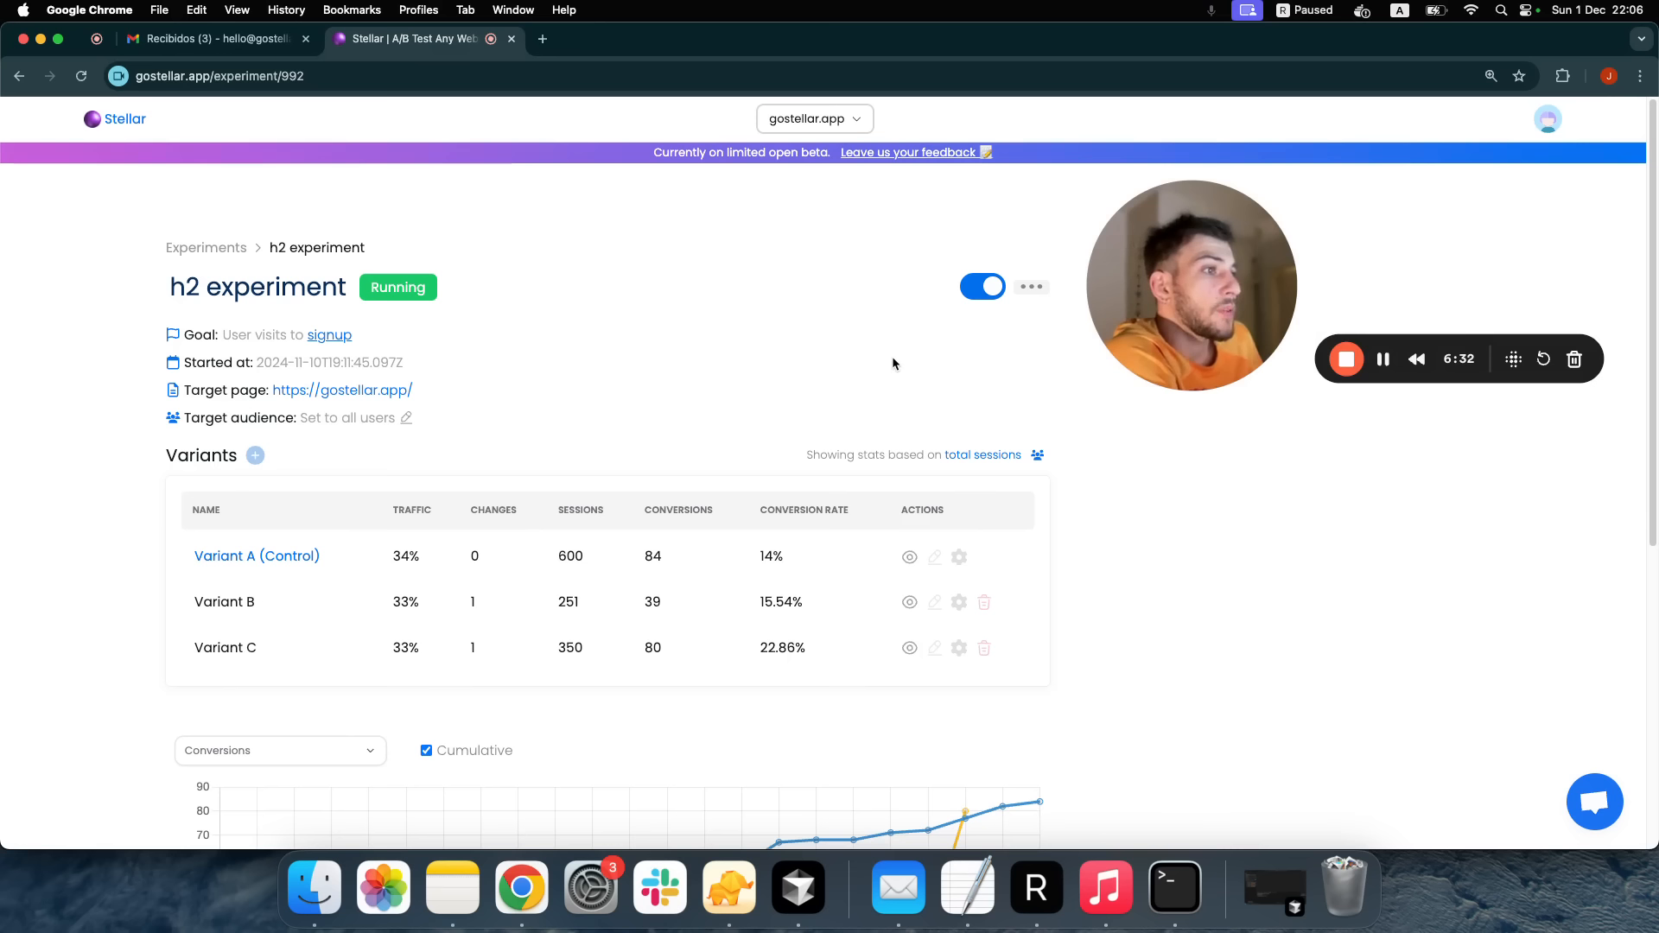
{"action": "scroll", "coordinate": [882, 356], "scroll_direction": "down", "scroll_amount": 5}
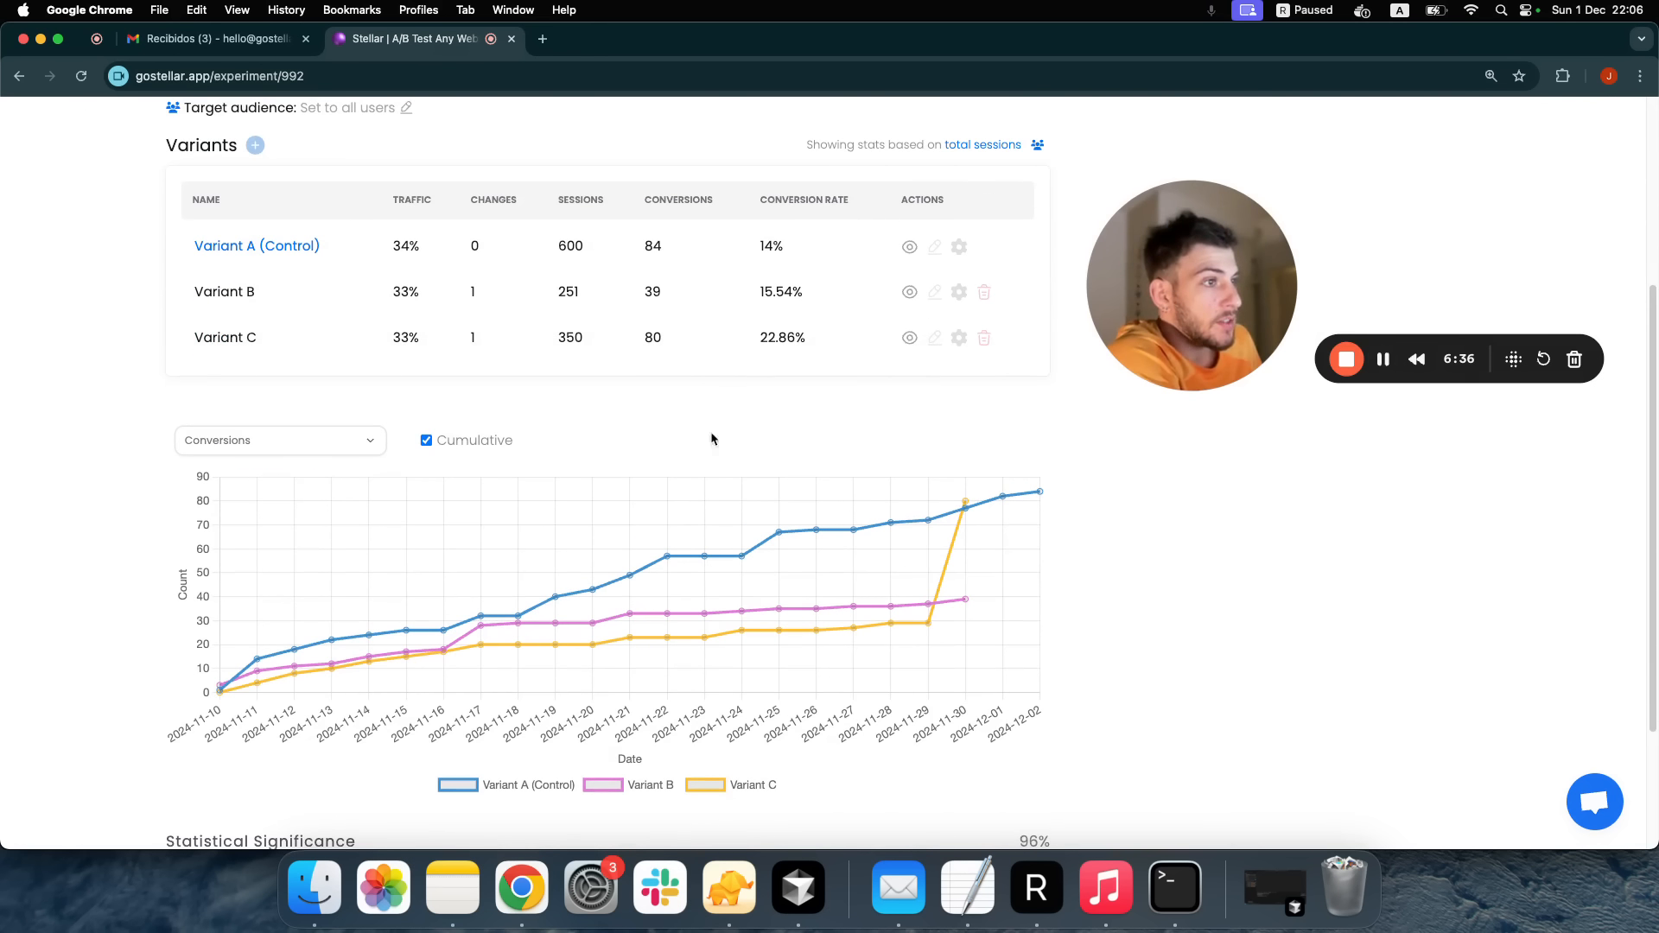
{"action": "left_click", "coordinate": [346, 446]}
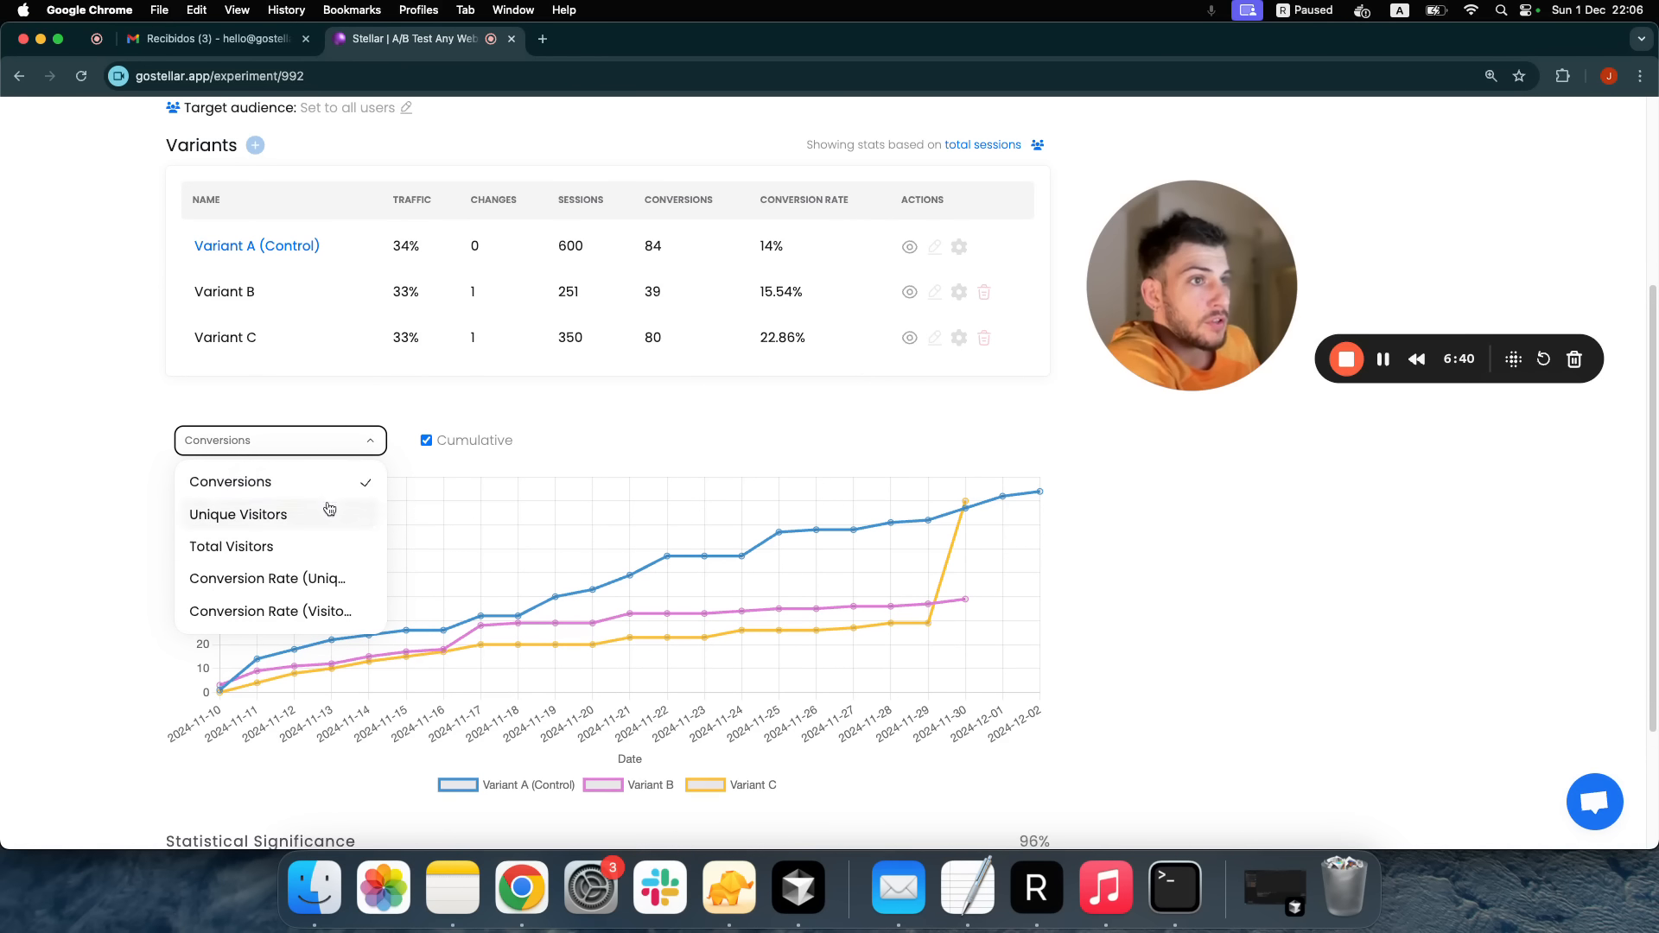
{"action": "left_click", "coordinate": [482, 441]}
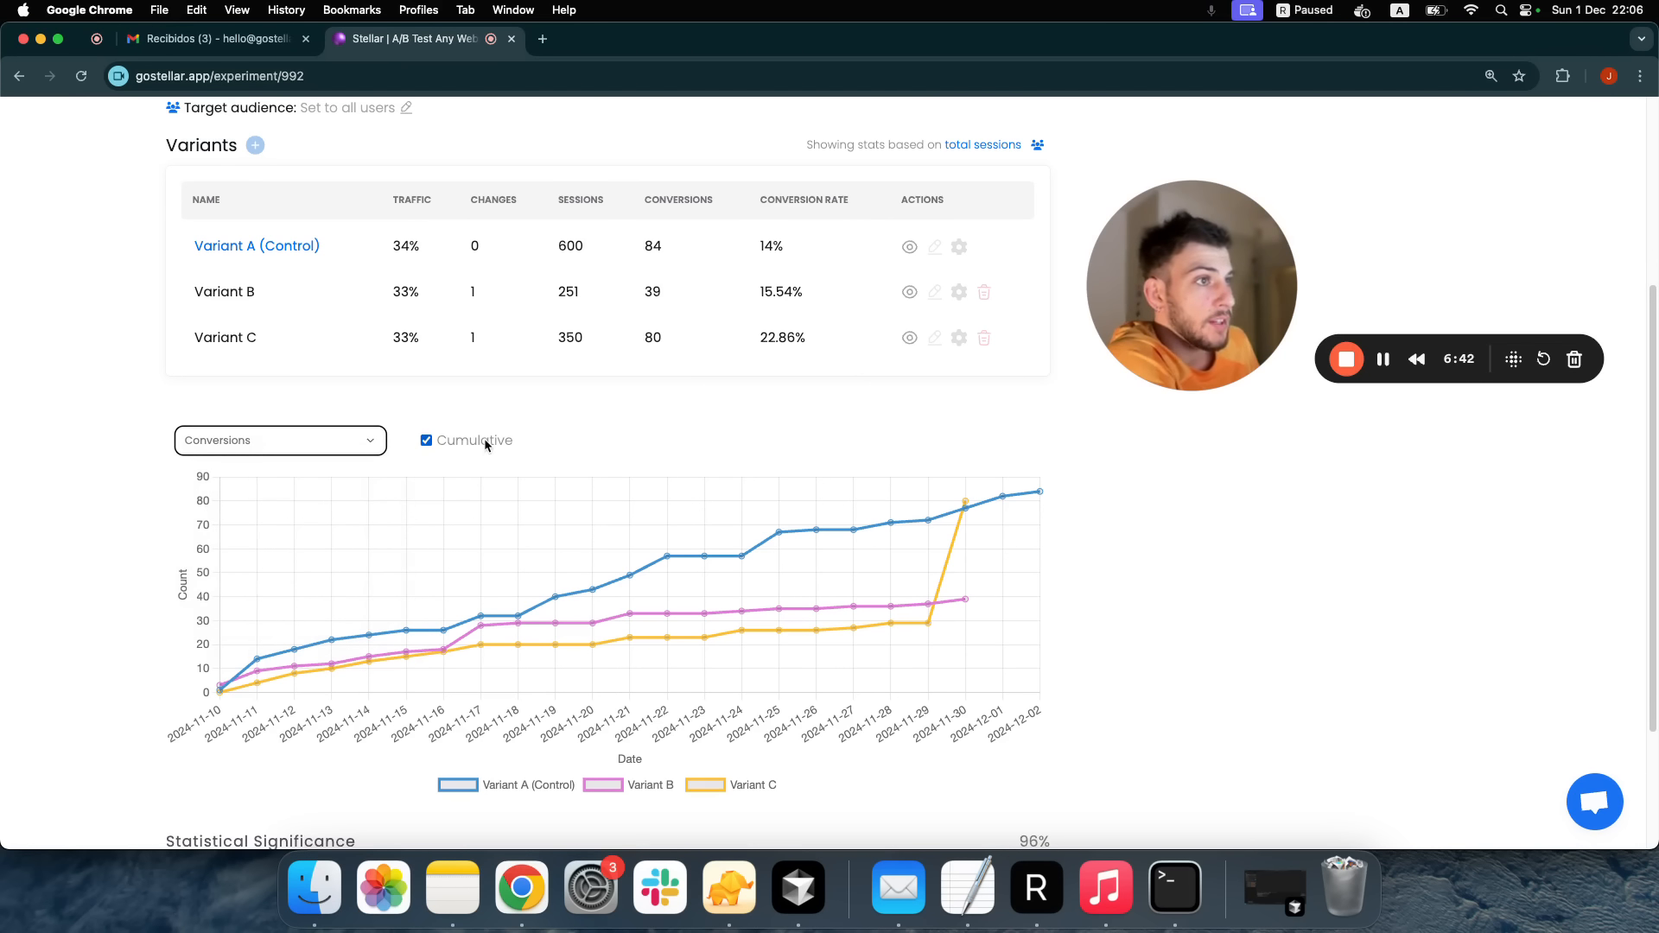
{"action": "left_click", "coordinate": [484, 439]}
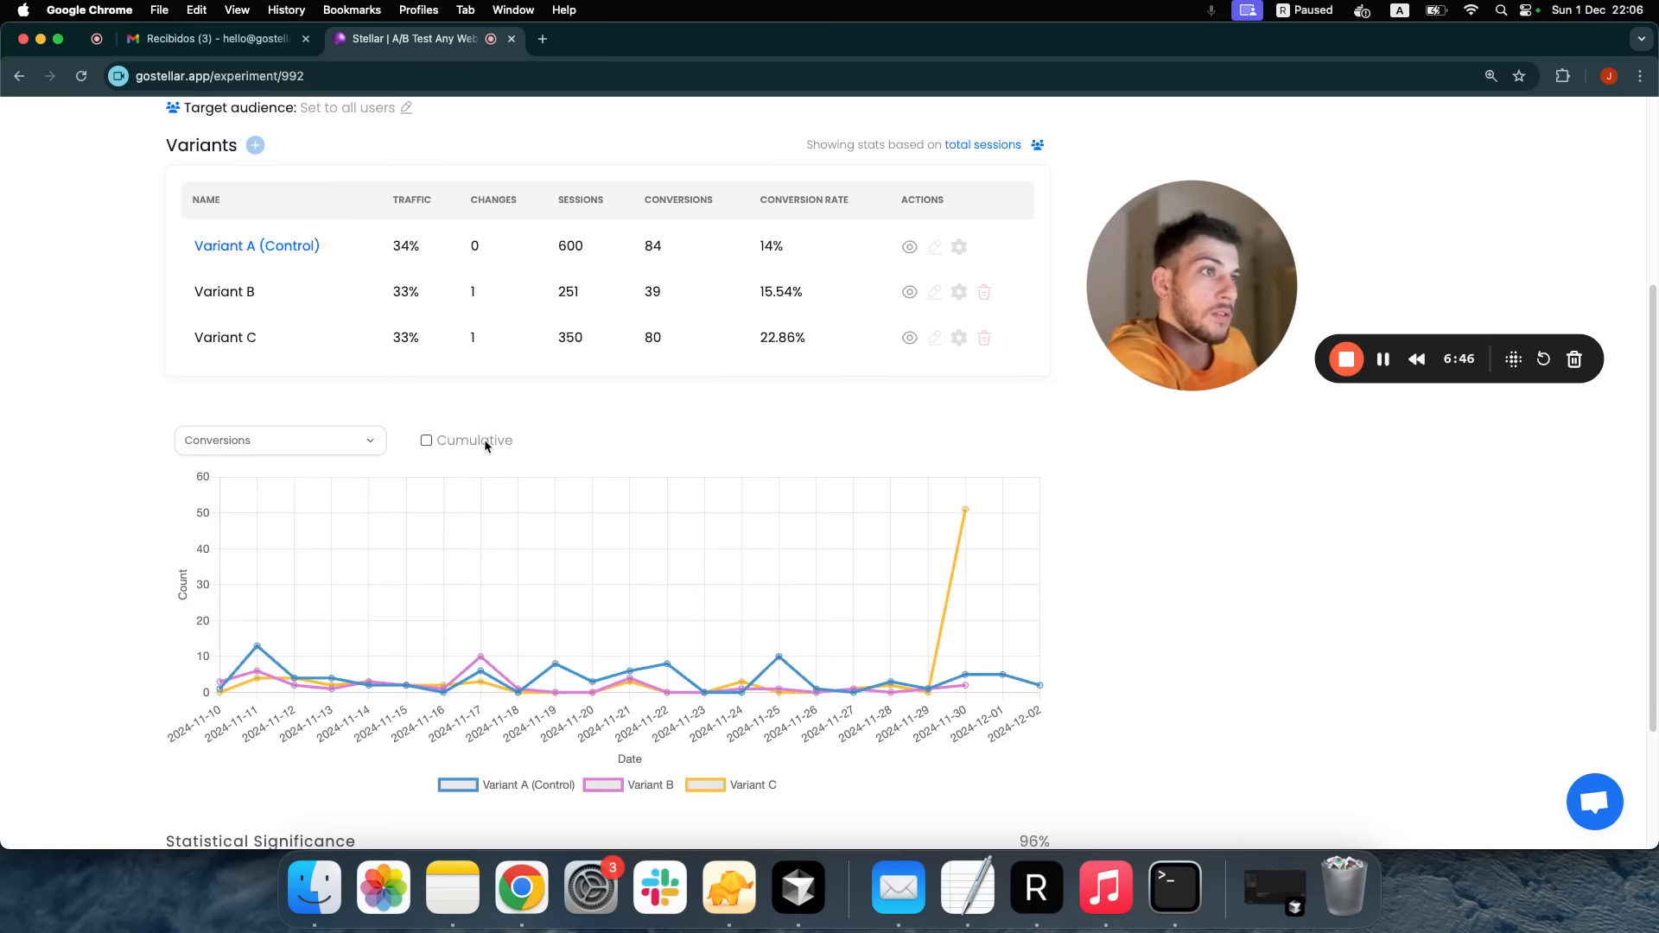
{"action": "left_click", "coordinate": [484, 439]}
Review the Statistical Significance result: 96% significance favouring Variant C
{"action": "scroll", "coordinate": [518, 432], "scroll_direction": "down", "scroll_amount": 3}
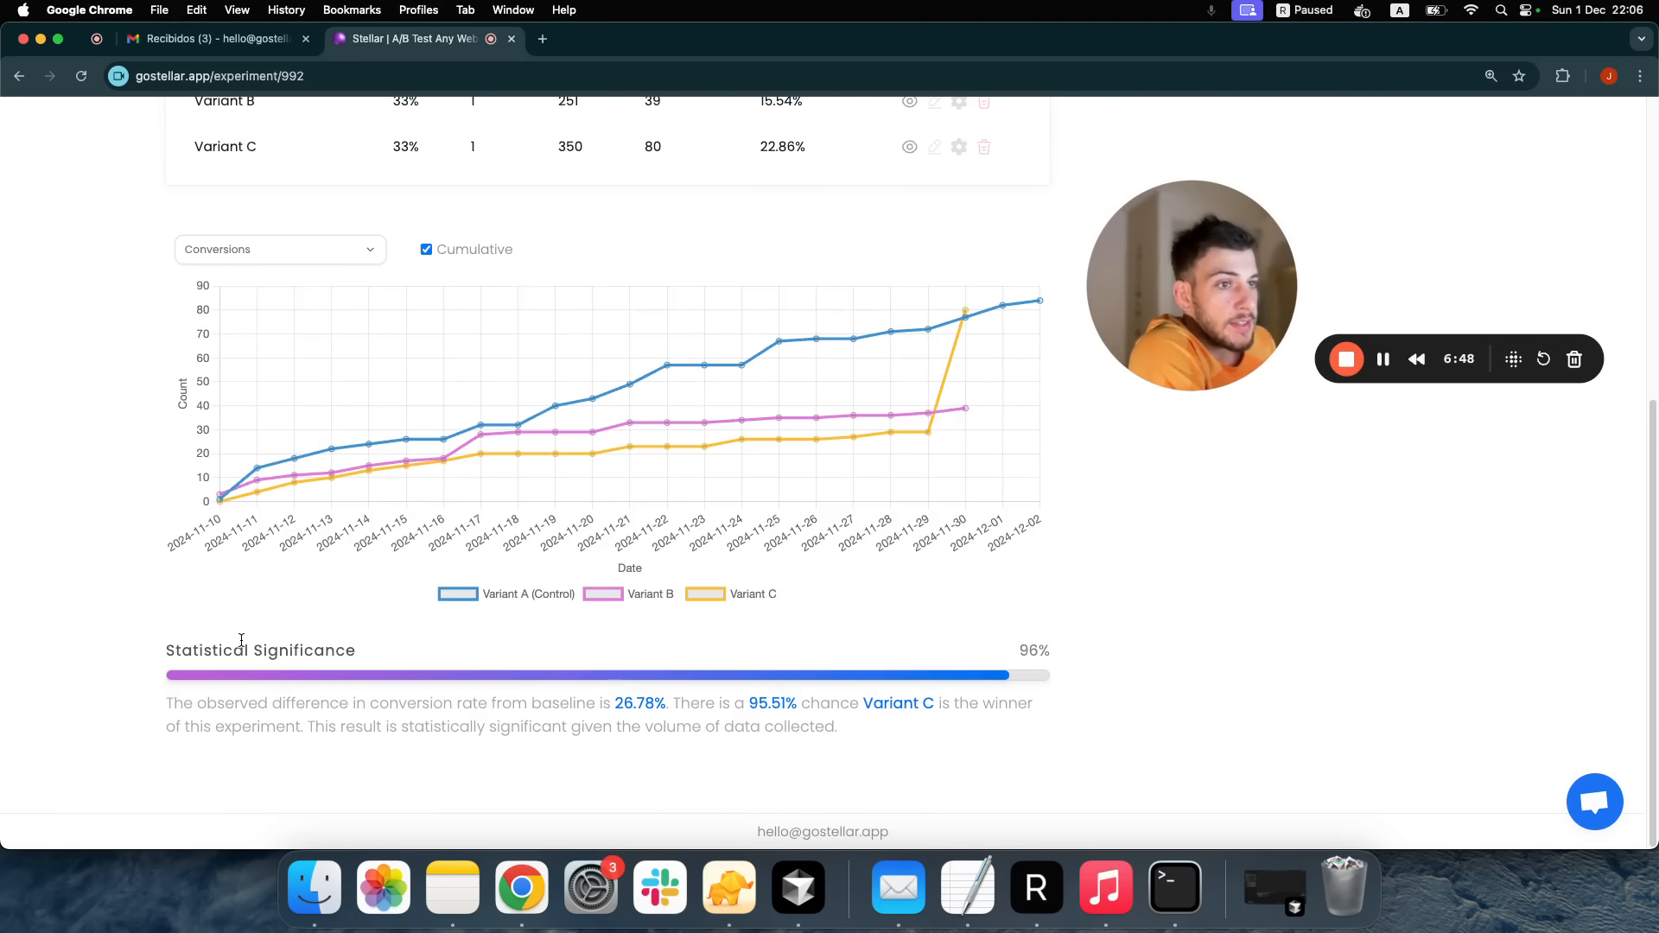
{"action": "left_click_drag", "start_coordinate": [171, 651], "coordinate": [279, 653]}
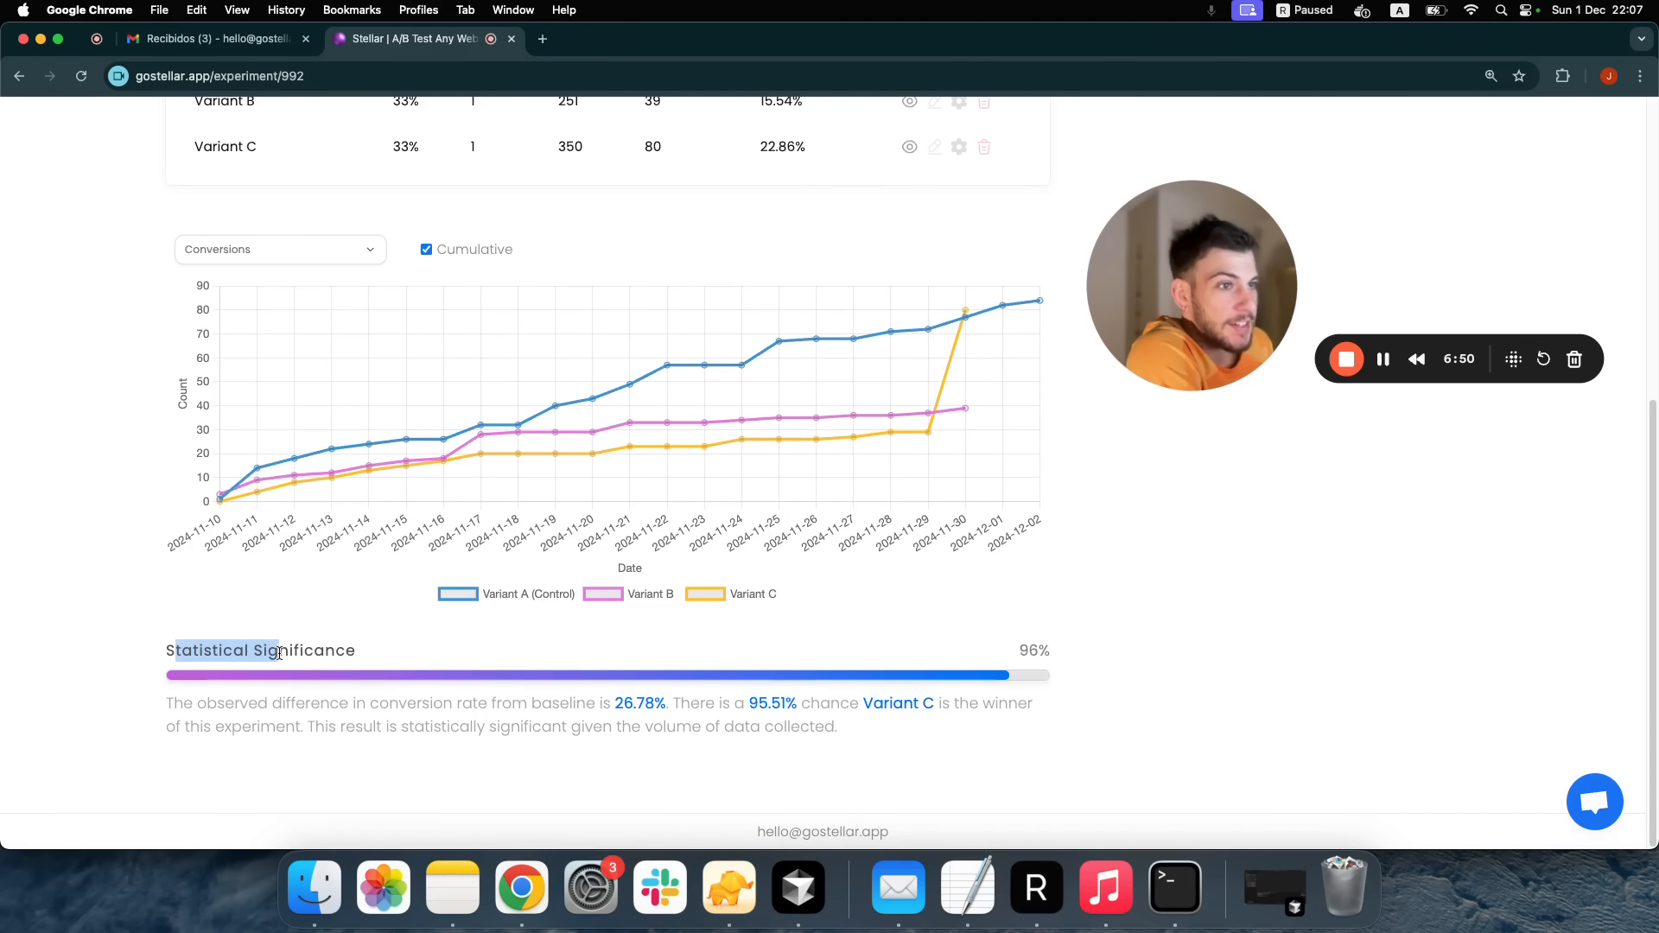
{"action": "left_click", "coordinate": [415, 522]}
{"action": "scroll", "coordinate": [416, 522], "scroll_direction": "up", "scroll_amount": 6}
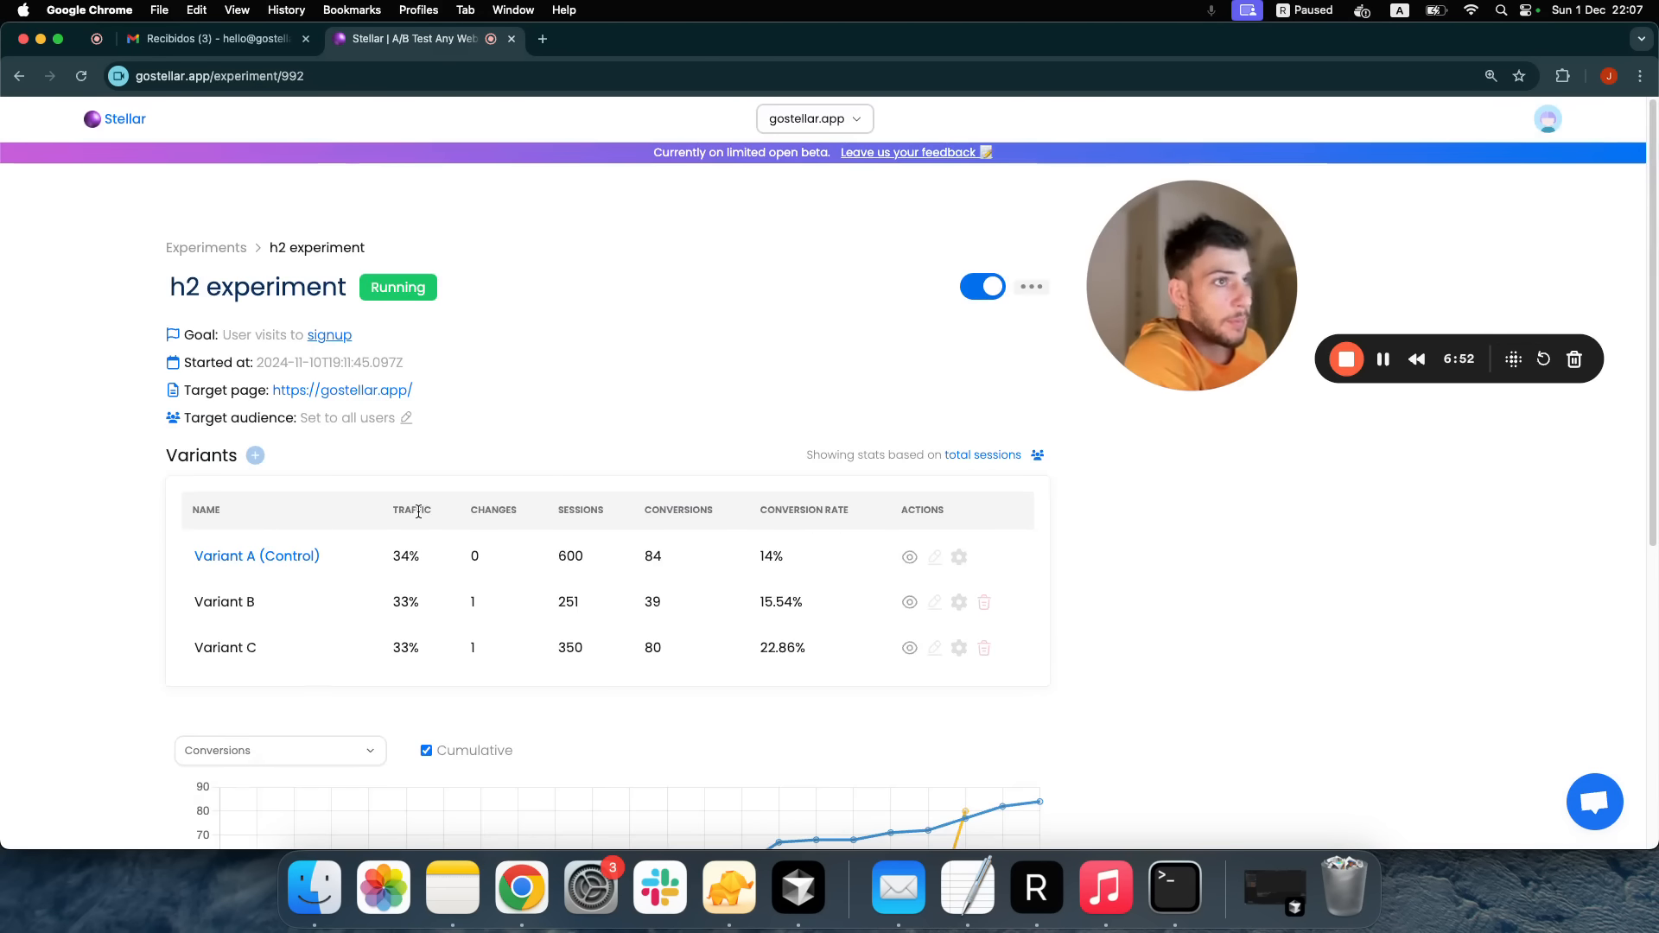
{"action": "left_click", "coordinate": [1038, 289]}
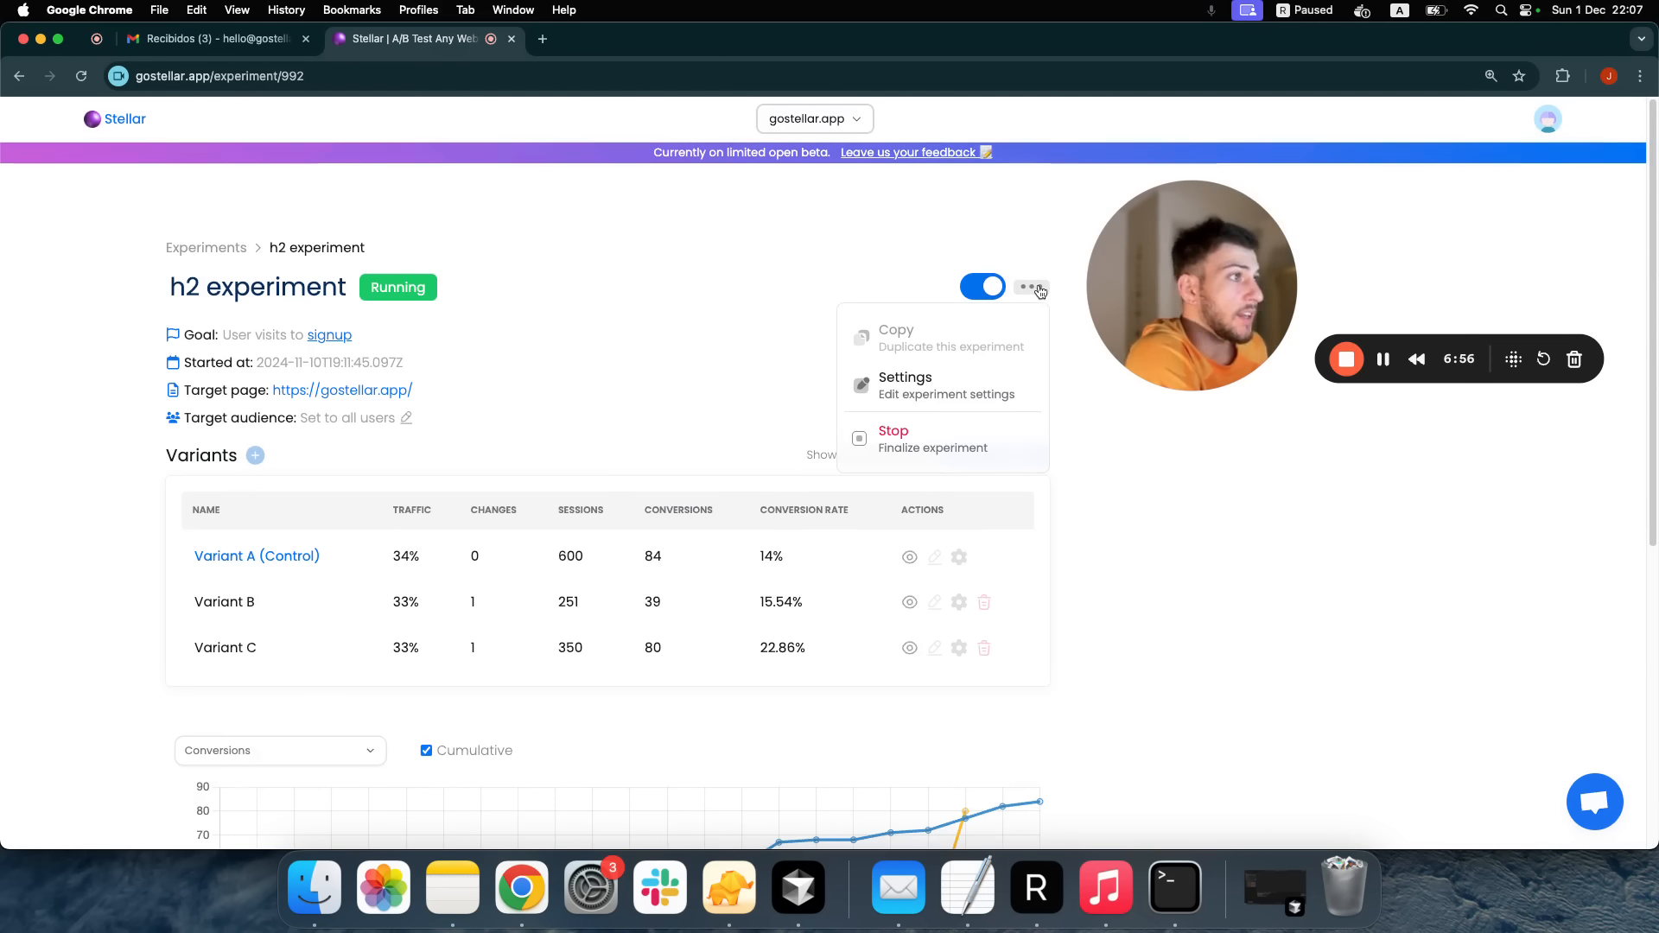
{"action": "left_click", "coordinate": [949, 382]}
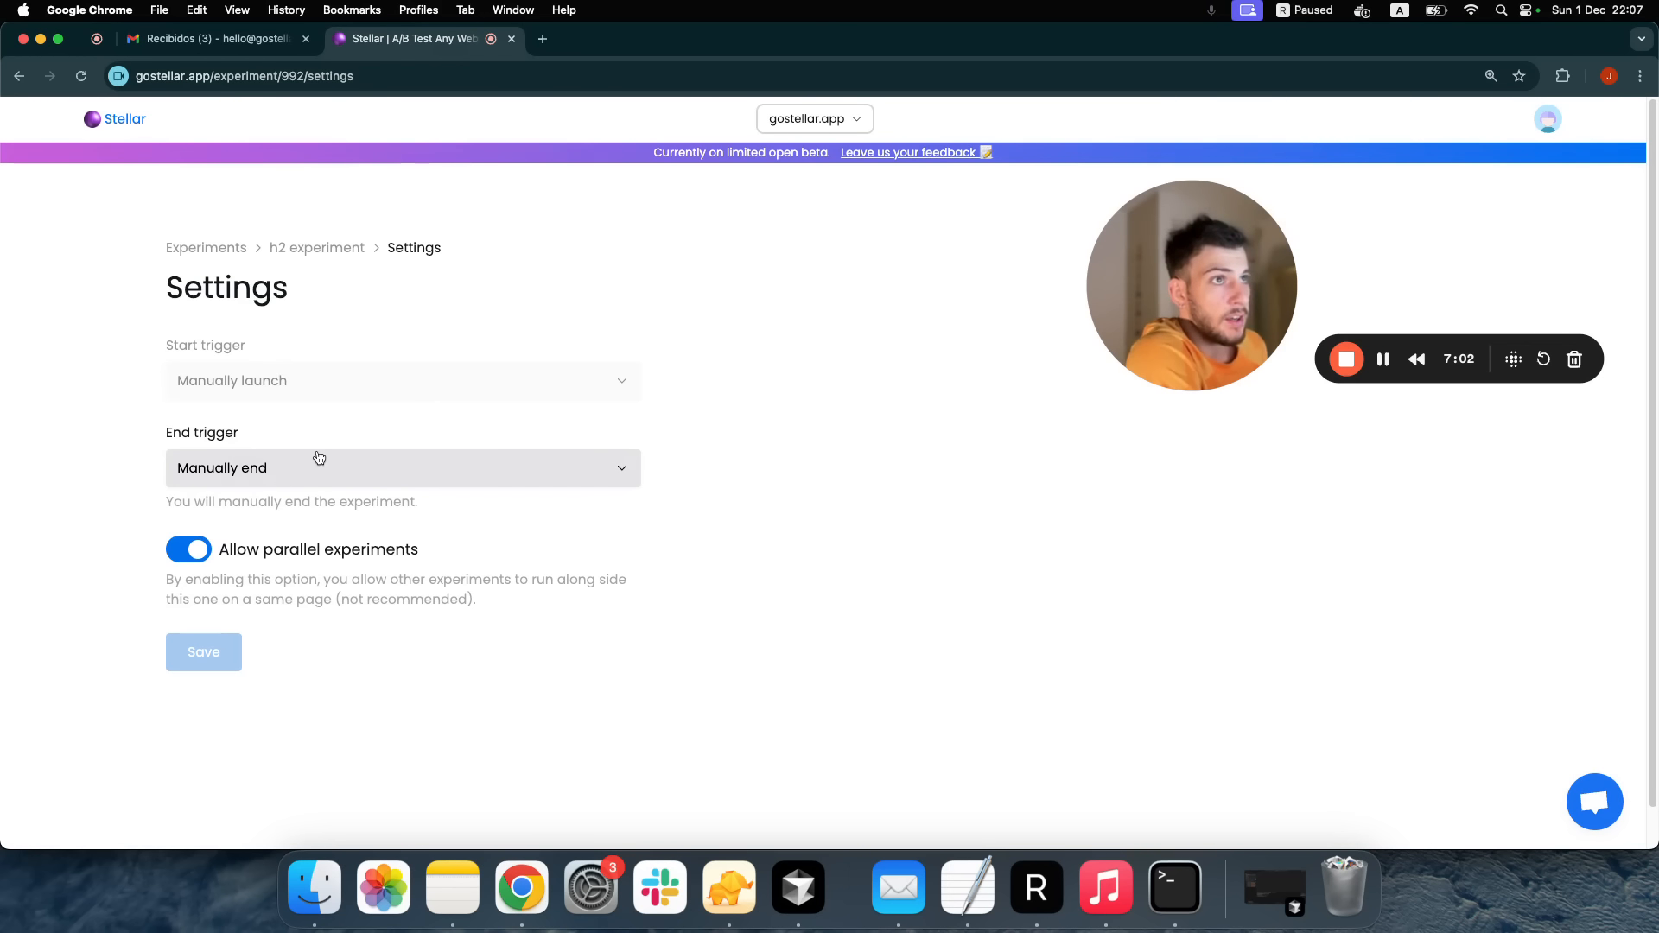
{"action": "left_click", "coordinate": [343, 249]}
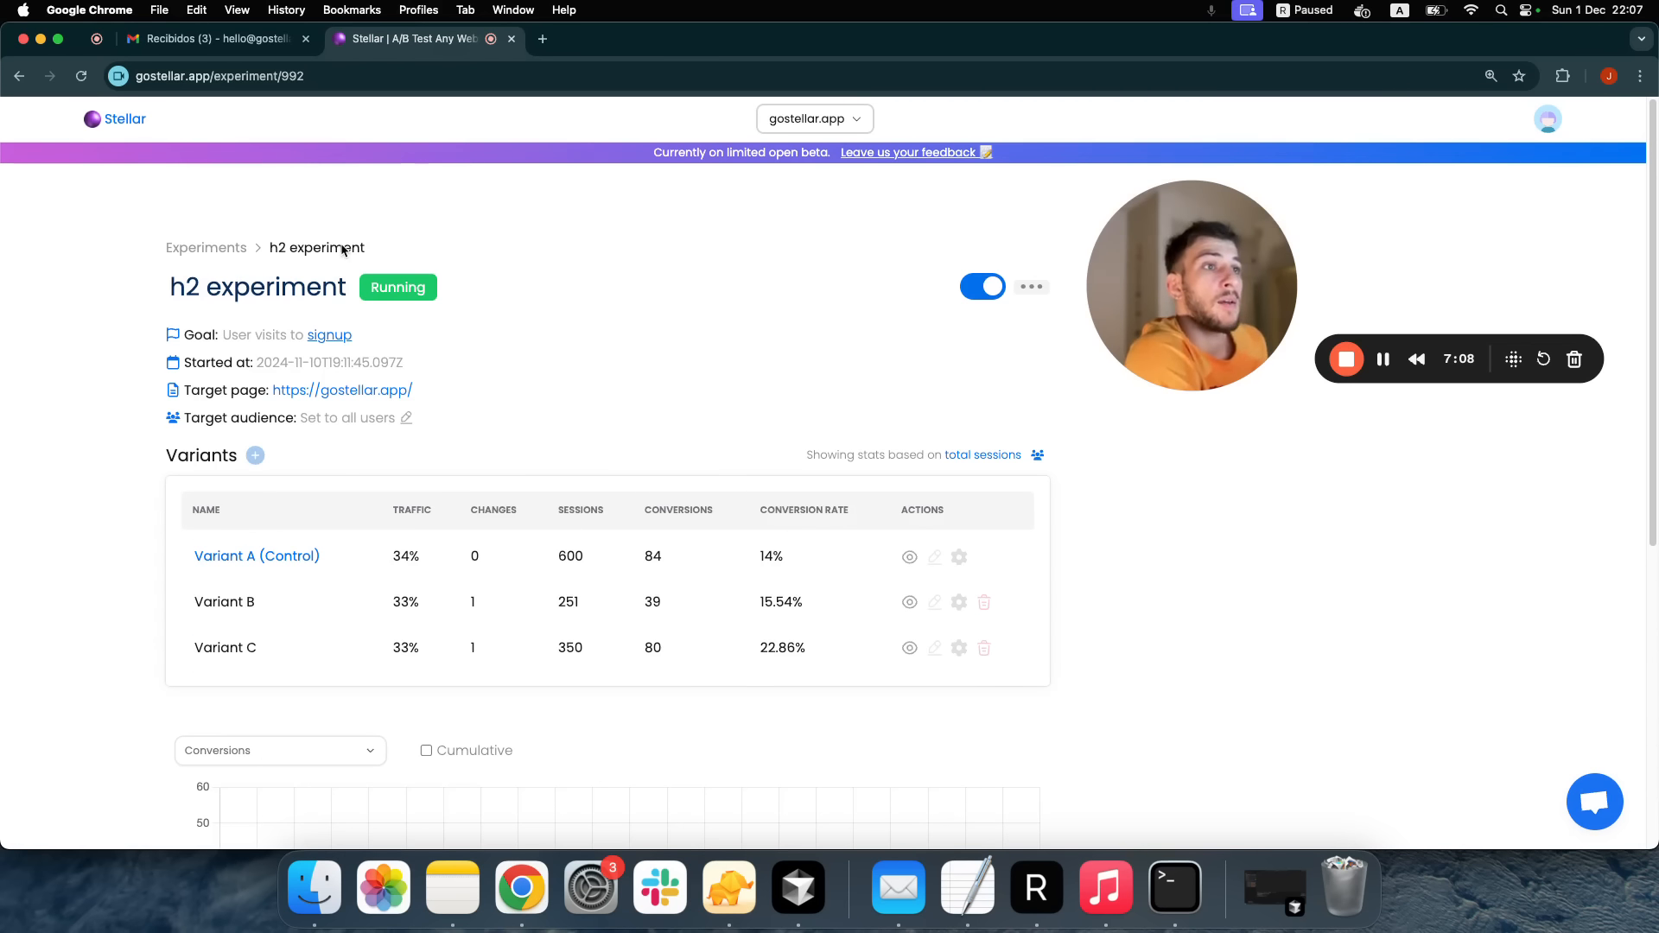